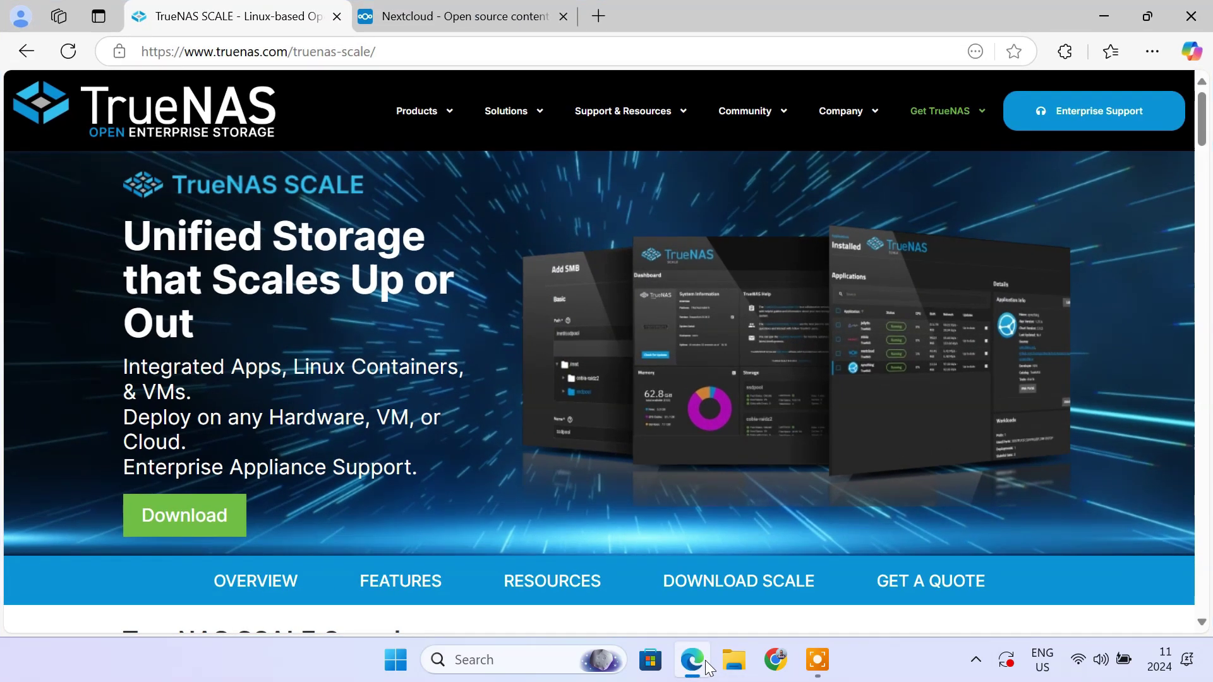
- Close the Nextcloud tab and exit Microsoft Edge
left_click(478, 24)
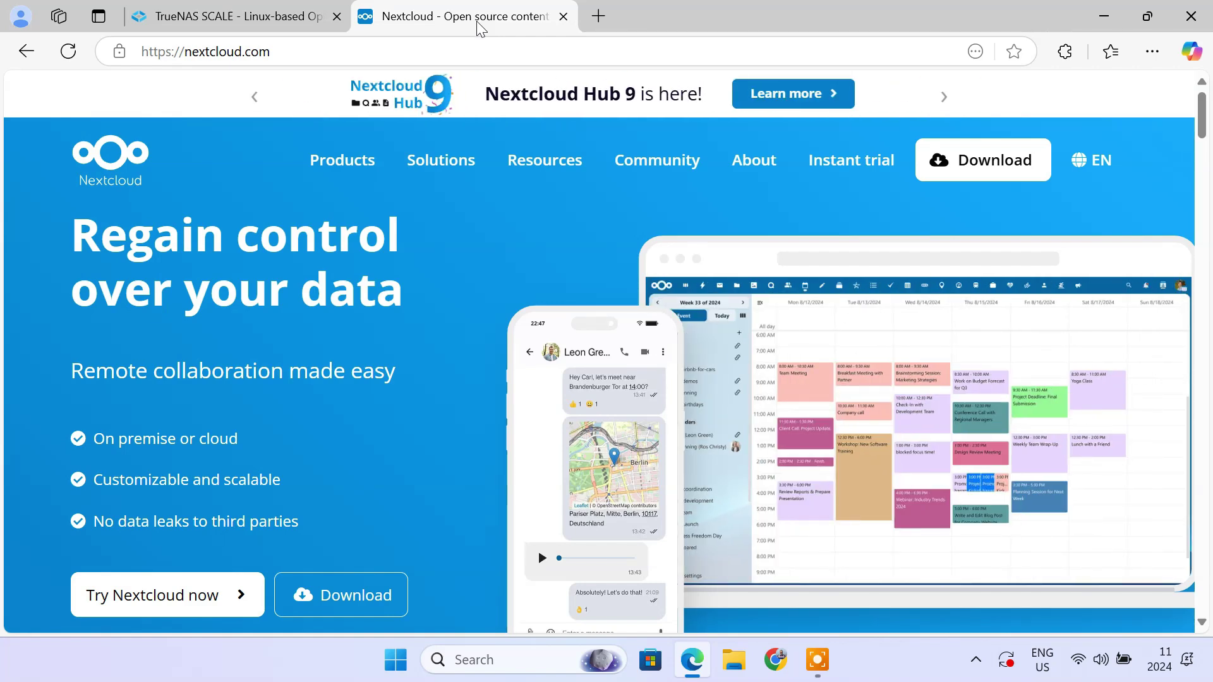
left_click(563, 16)
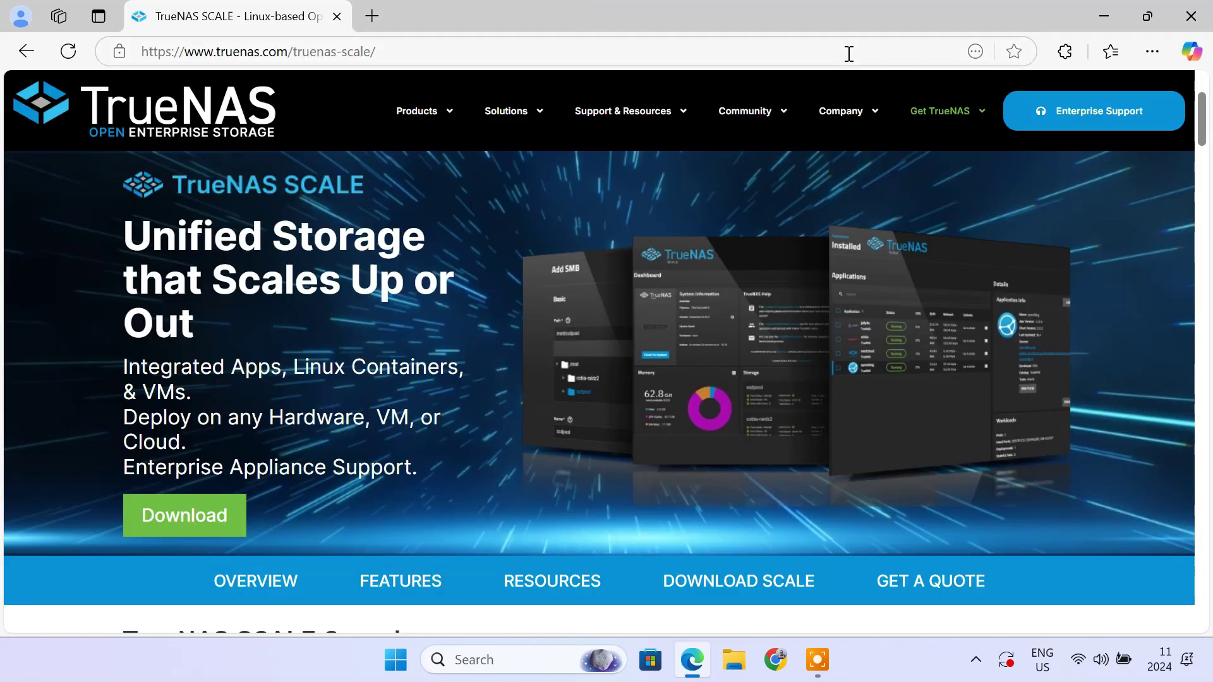
left_click(1183, 21)
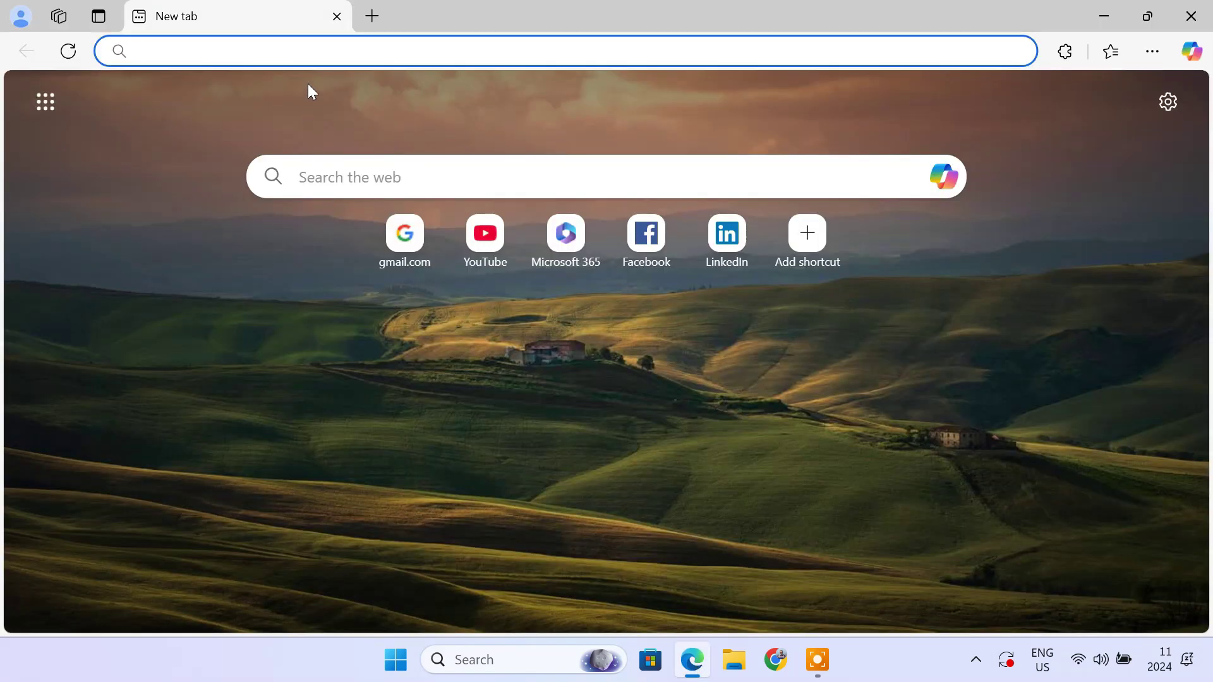
- Search Google for 'truenas scale' and go to the TrueNAS SCALE download page
type("truenas scale")
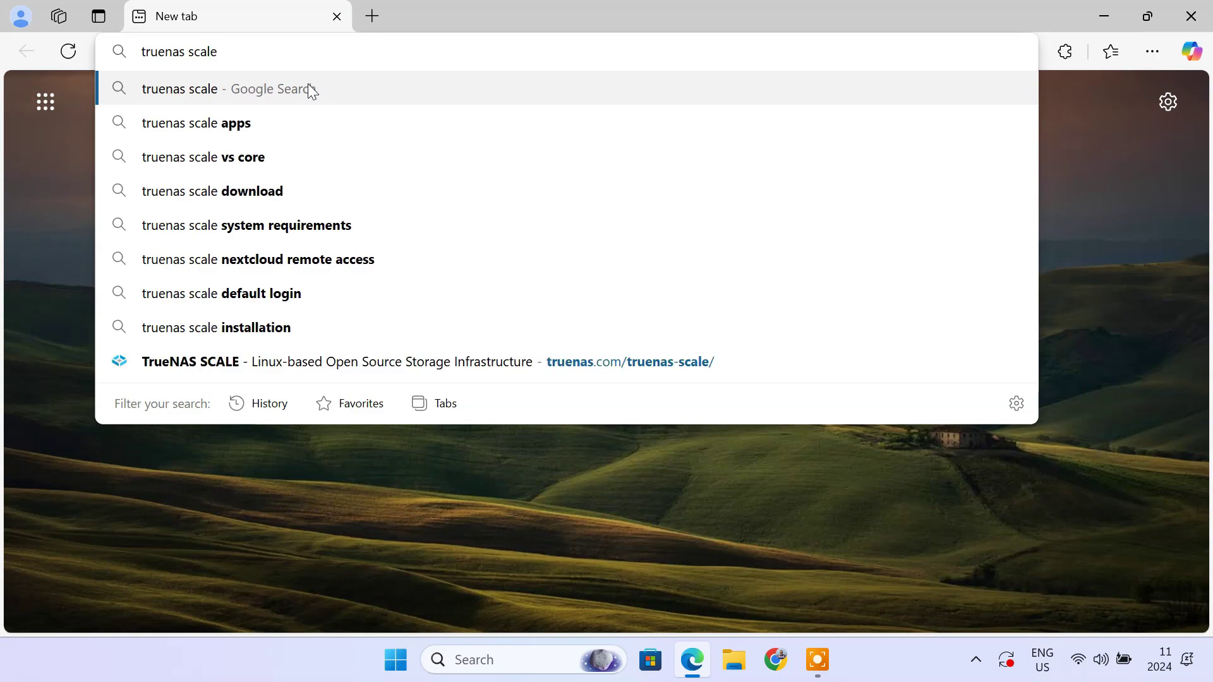
left_click(309, 86)
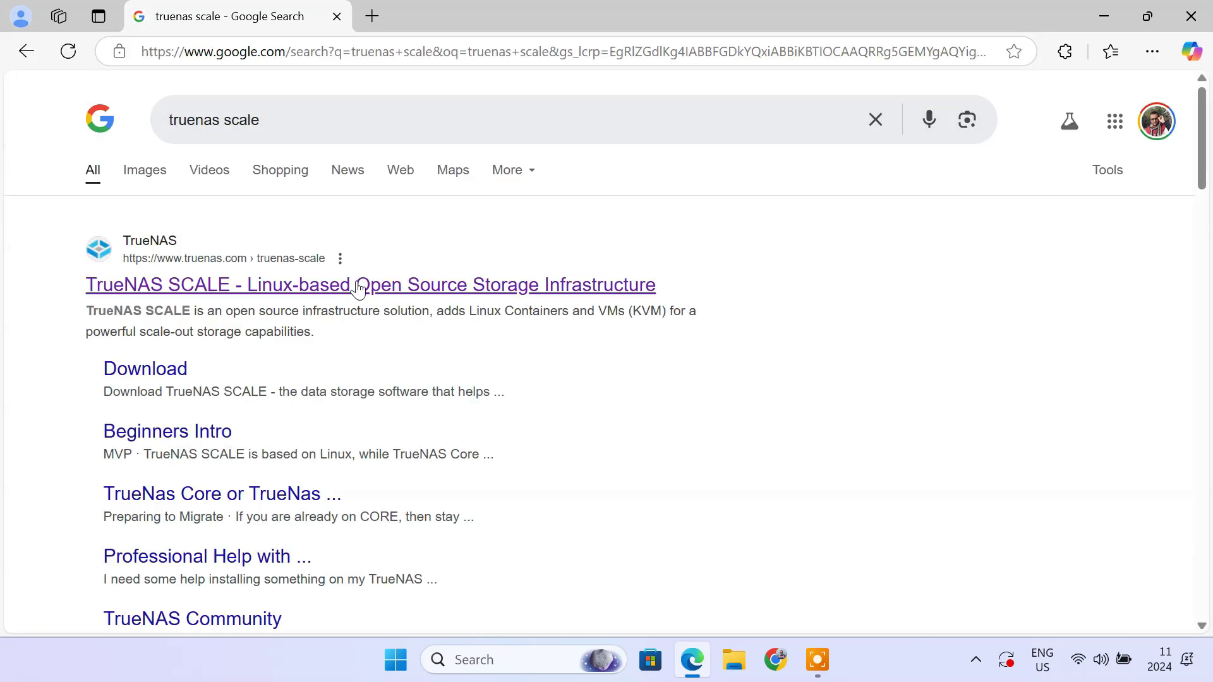
left_click(358, 286)
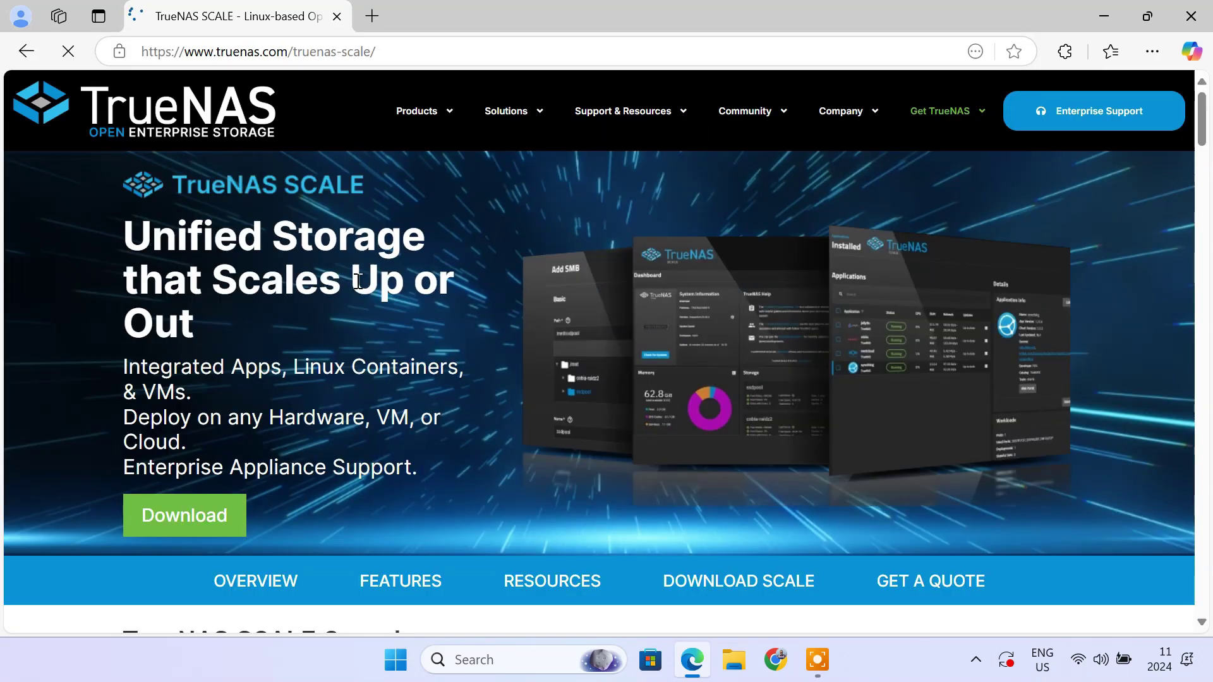
left_click(203, 517)
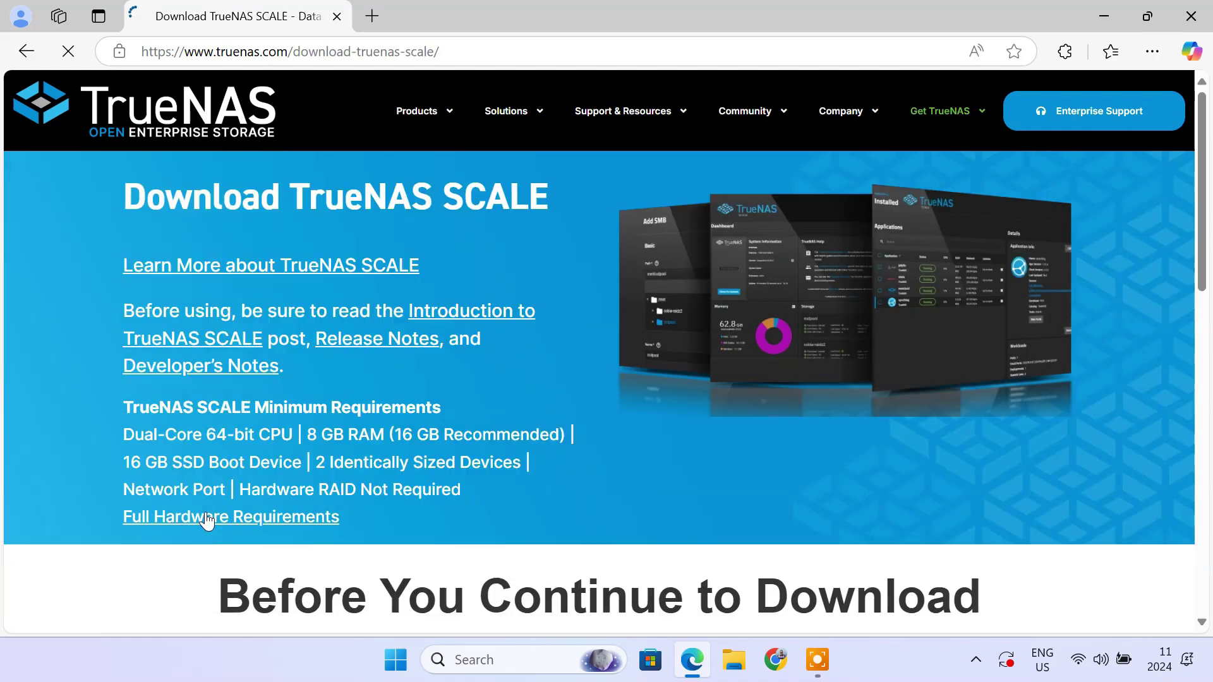
- Skip the community sign-up and download the stable TrueNAS-SCALE-24.10.1 ISO
scroll(872, 556, "down", 8)
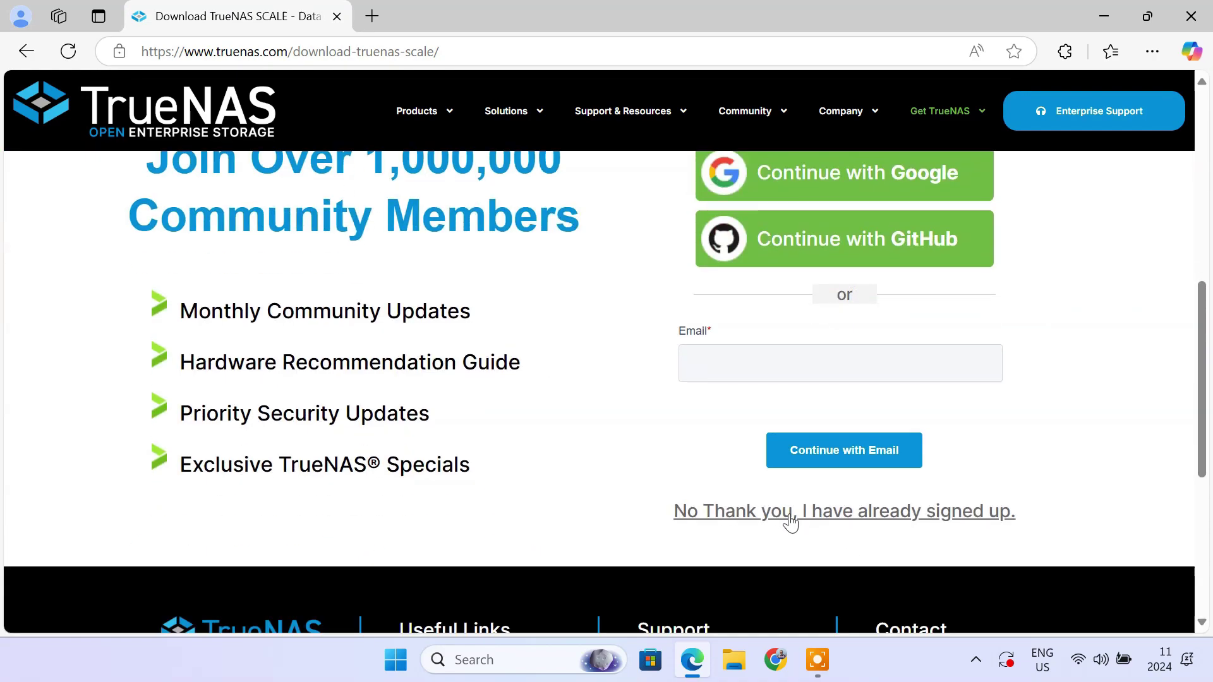
left_click(807, 523)
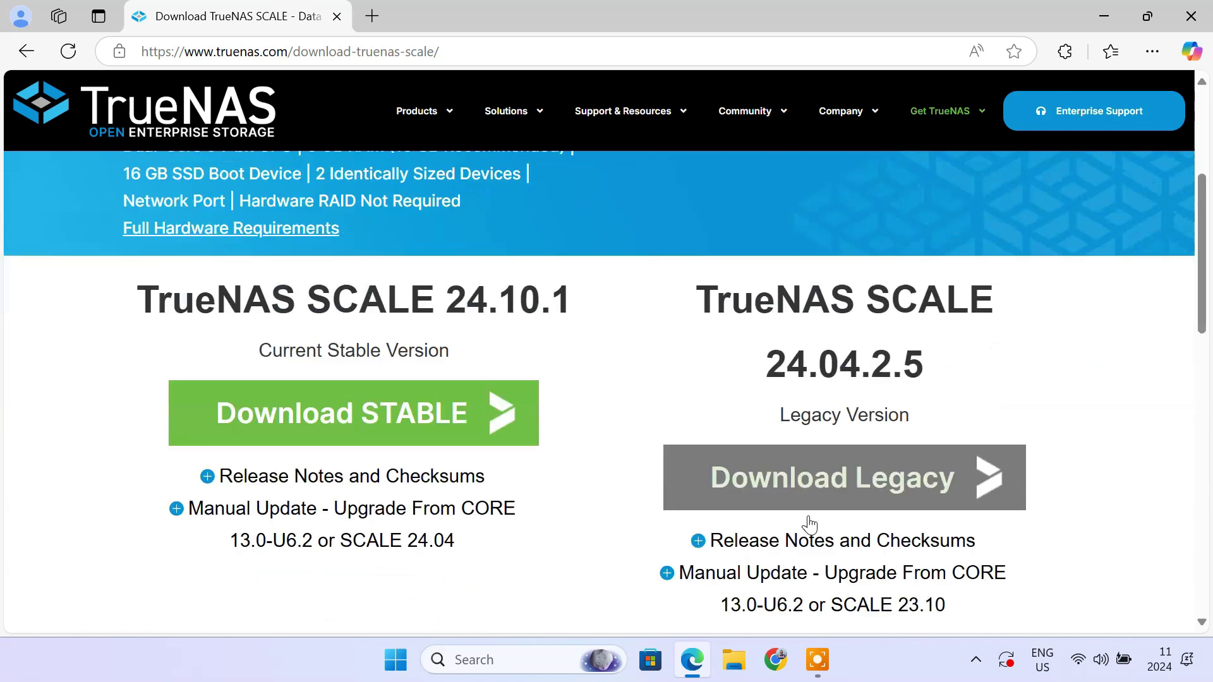
scroll(809, 524, "down", 1)
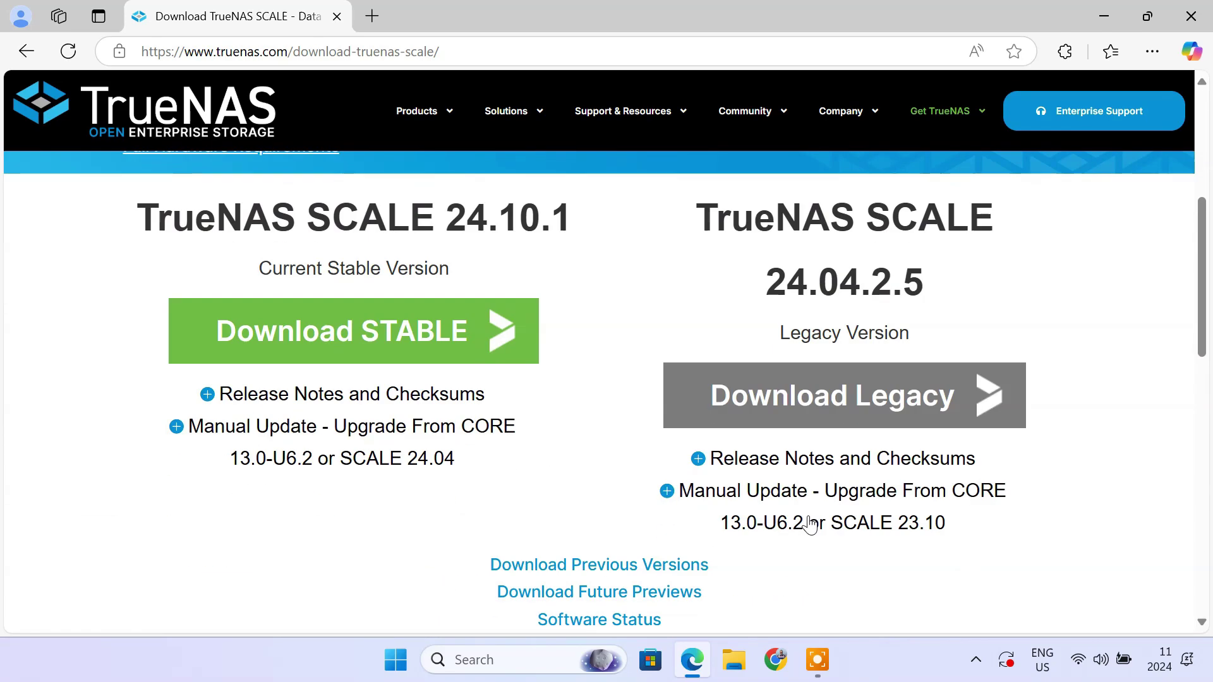
left_click(373, 352)
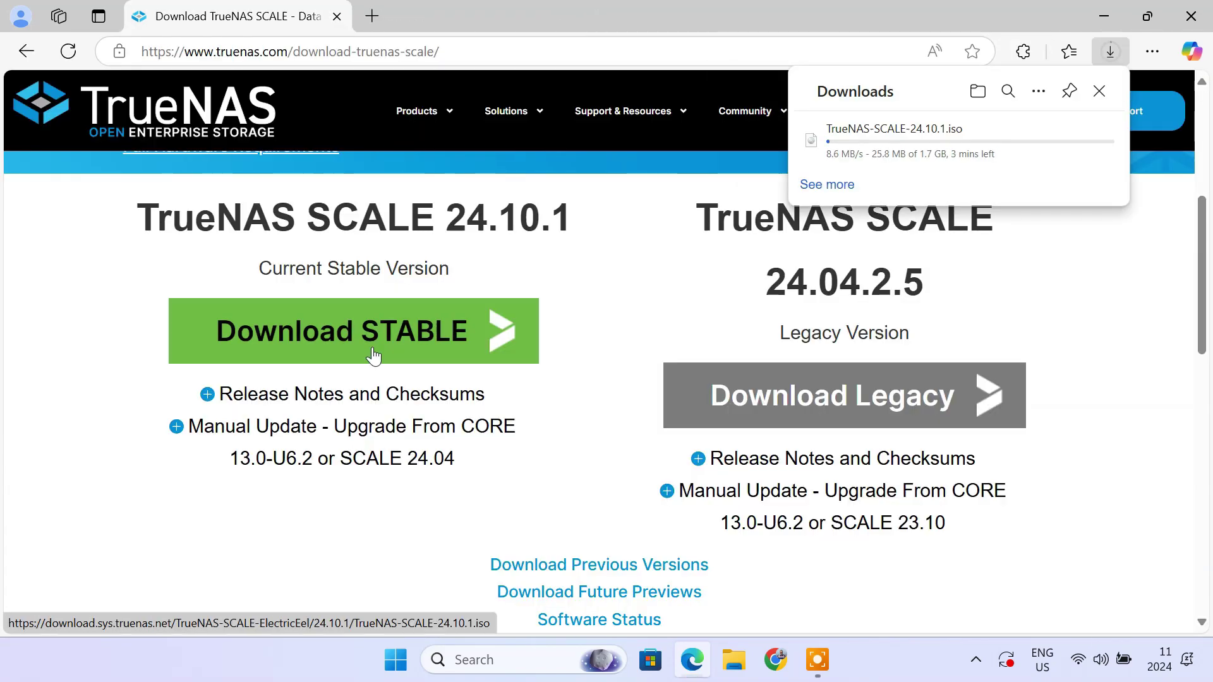
mouse_move(936, 168)
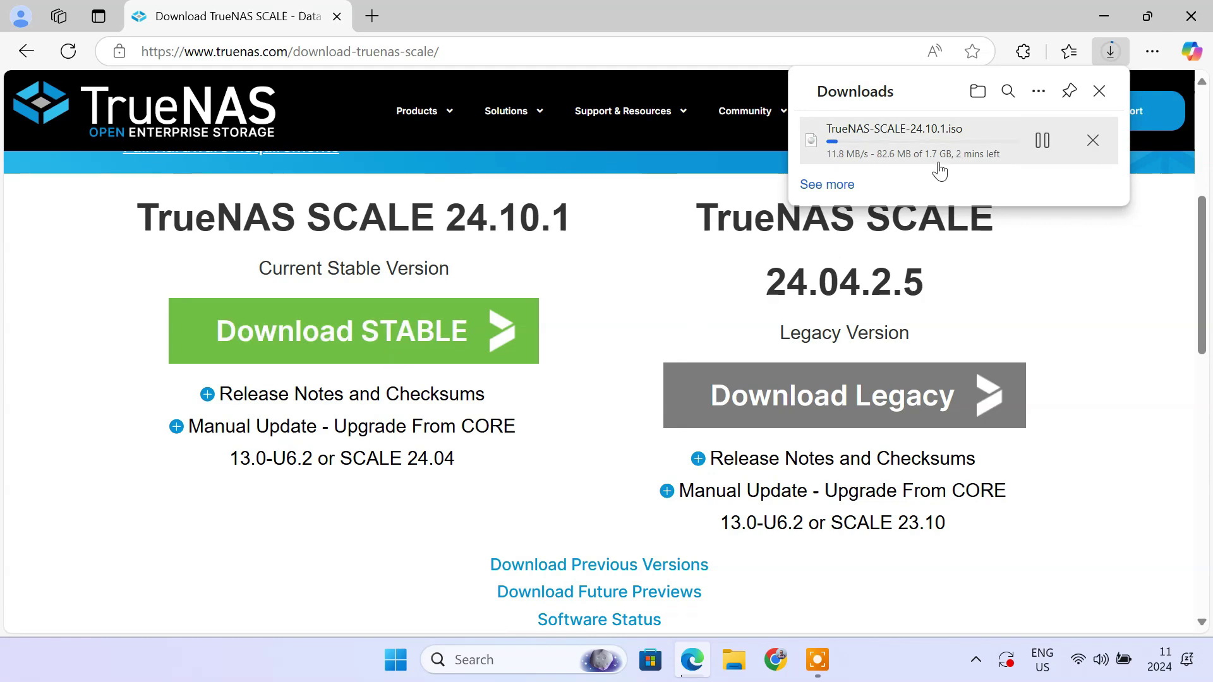
left_click(1100, 91)
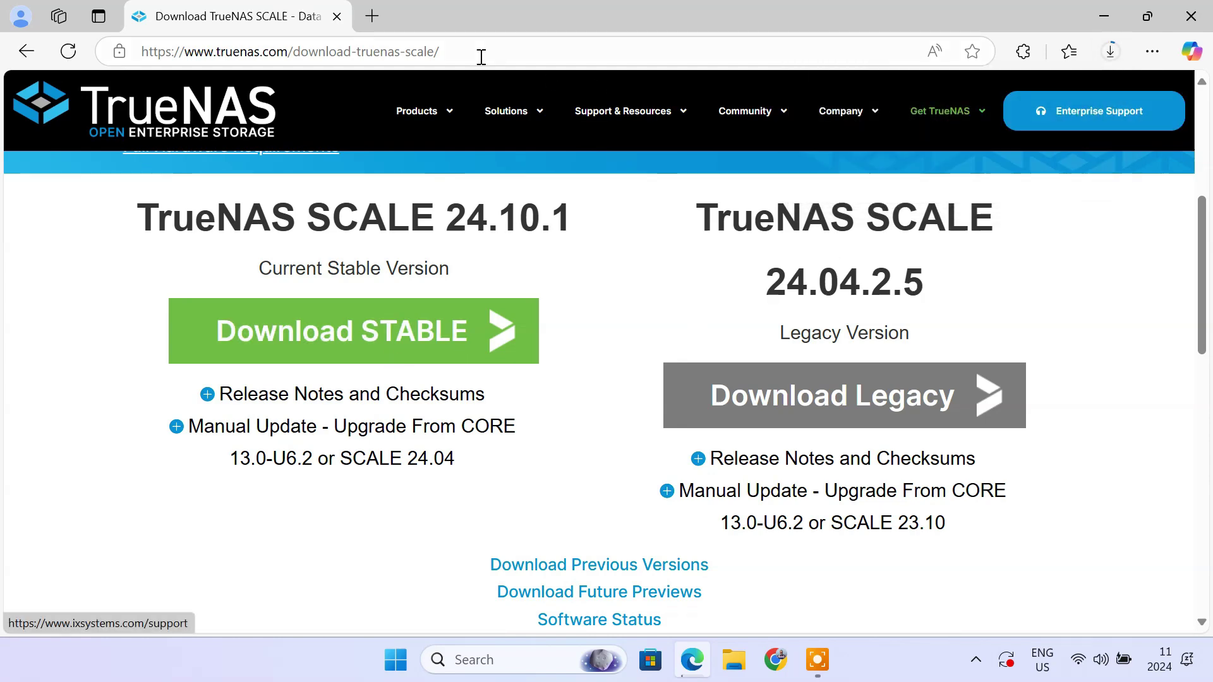
- In a fresh tab, search 'balena' and download Etcher from the balenaEtcher website
left_click(372, 16)
left_click(334, 16)
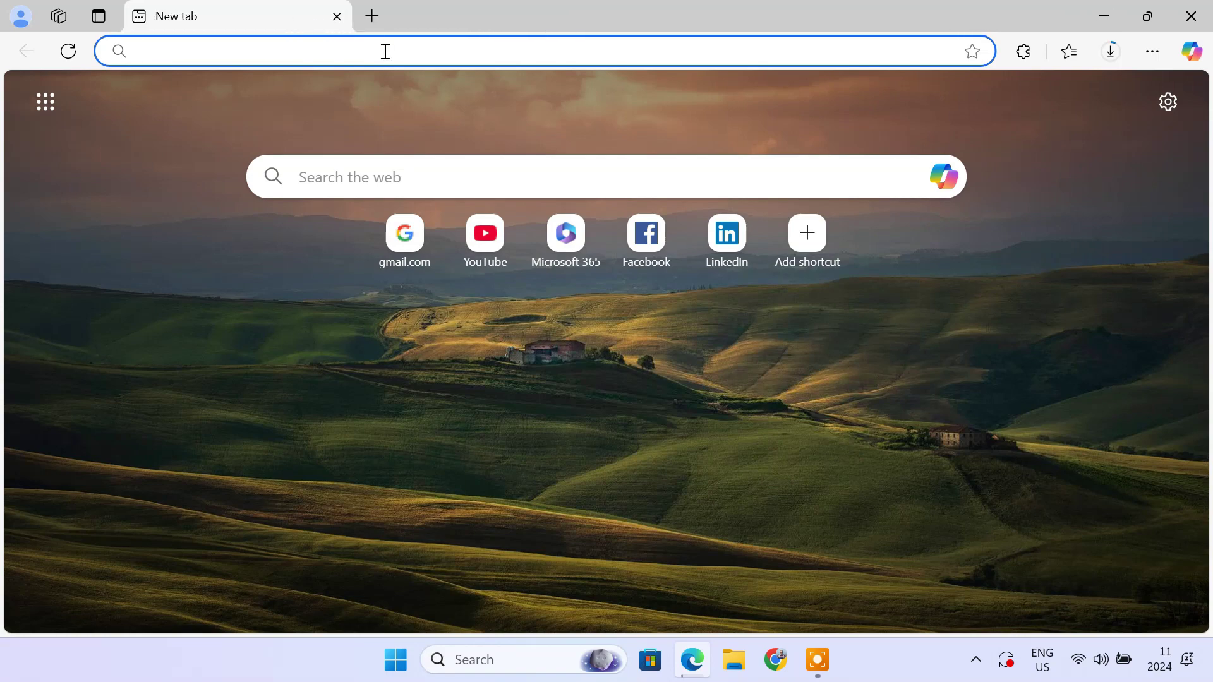
type("balena")
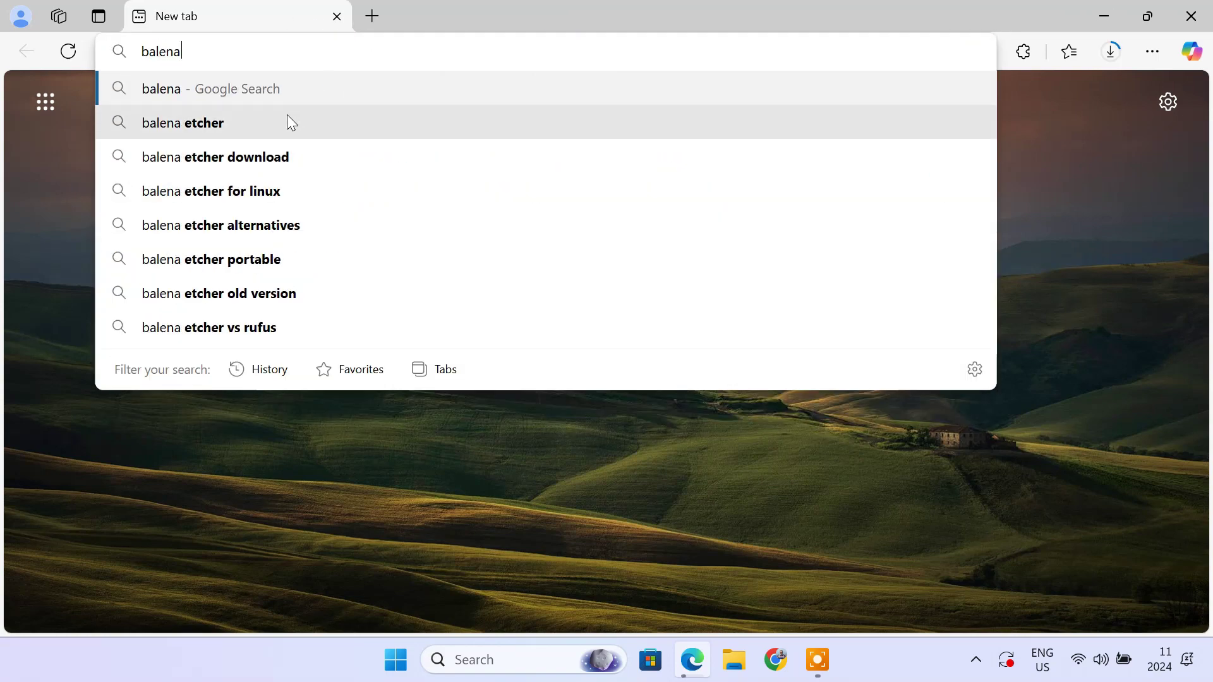
left_click(287, 116)
left_click(359, 286)
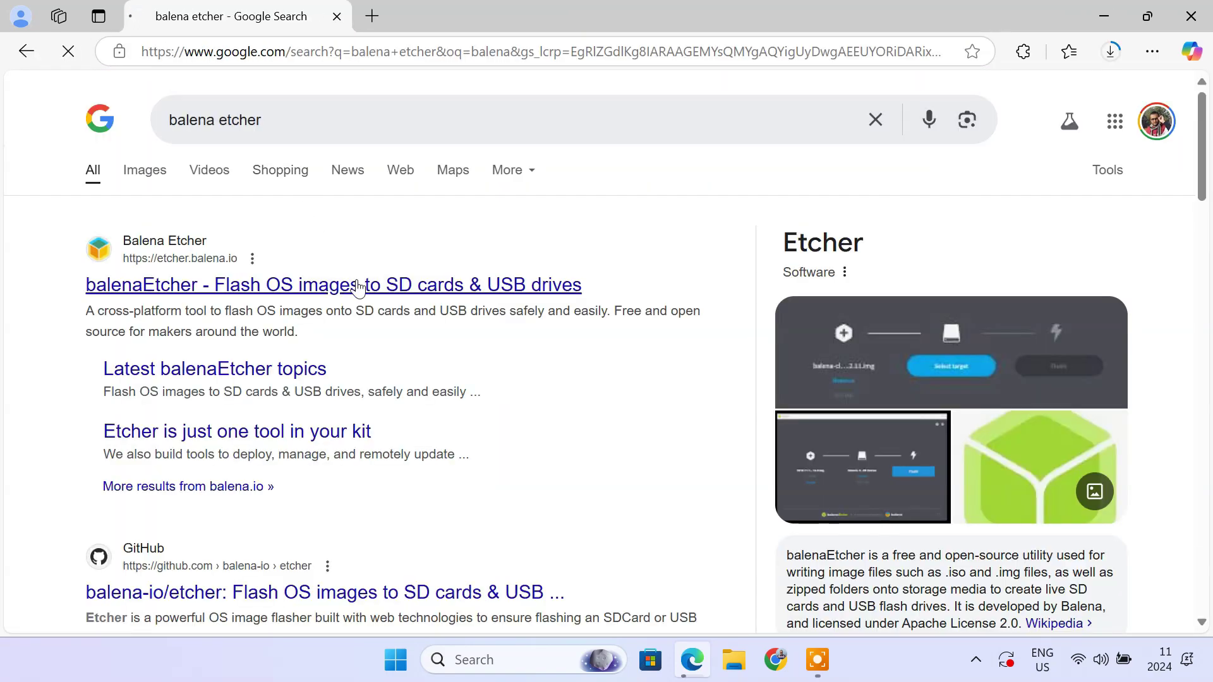
scroll(359, 288, "down", 4)
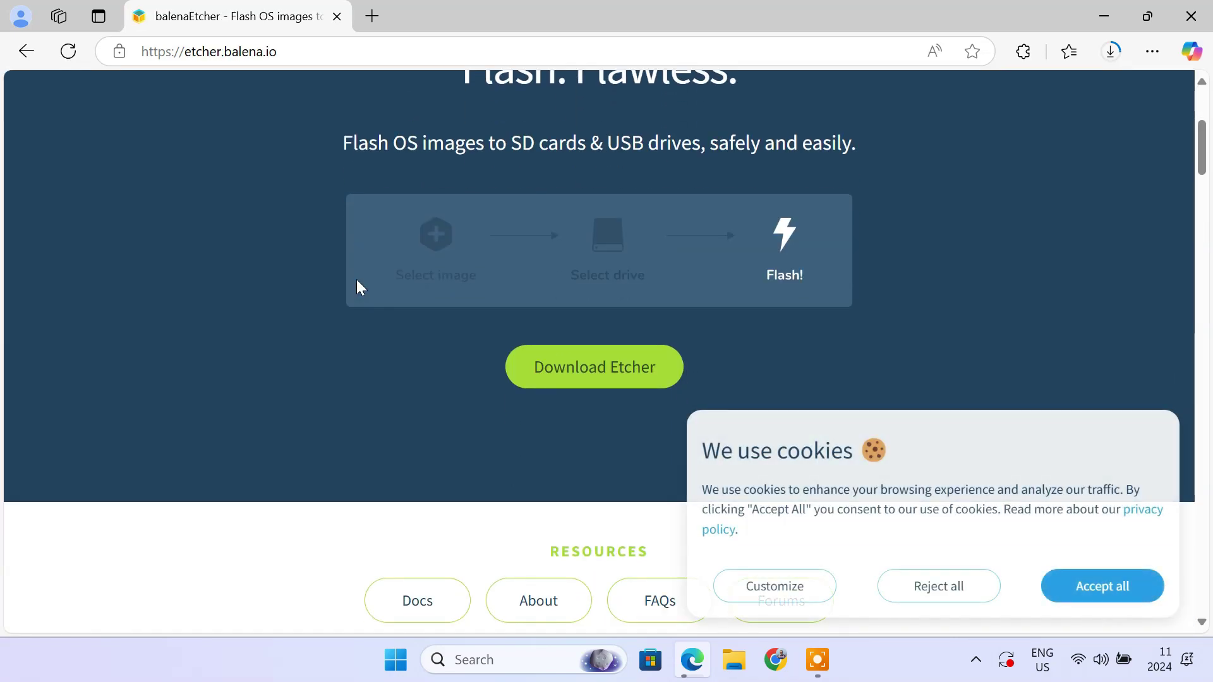
left_click(618, 374)
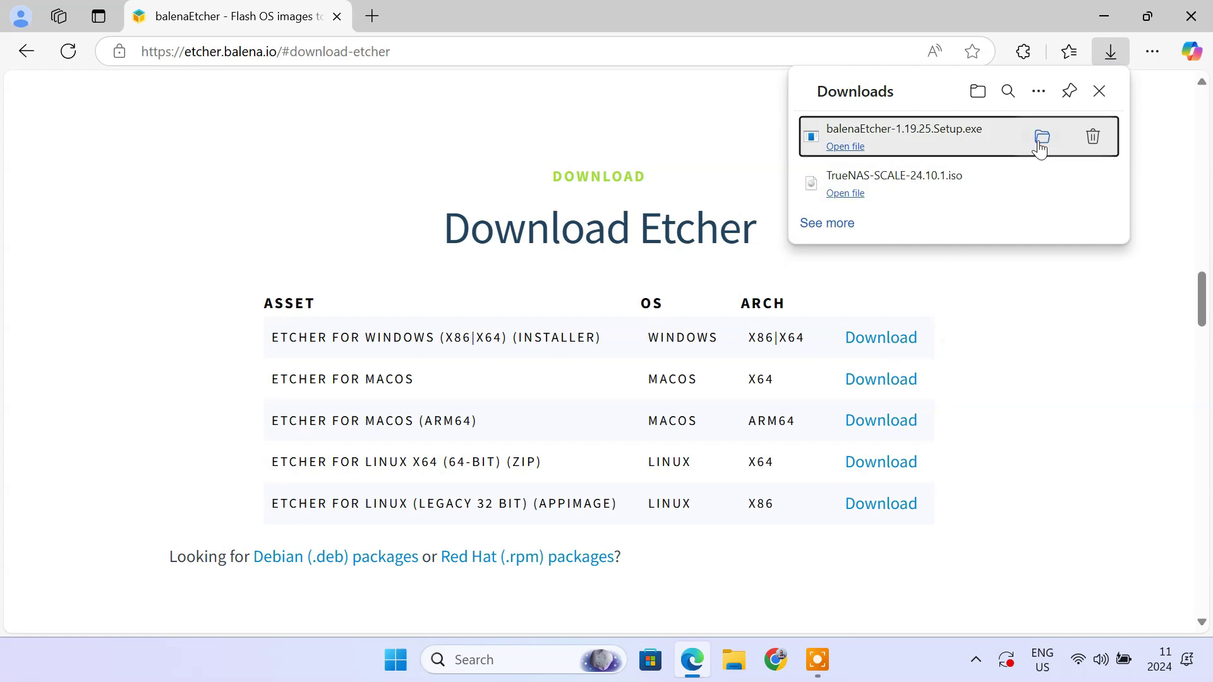
- Show the Etcher installer in its Downloads folder, close Edge and launch the setup
left_click(1042, 146)
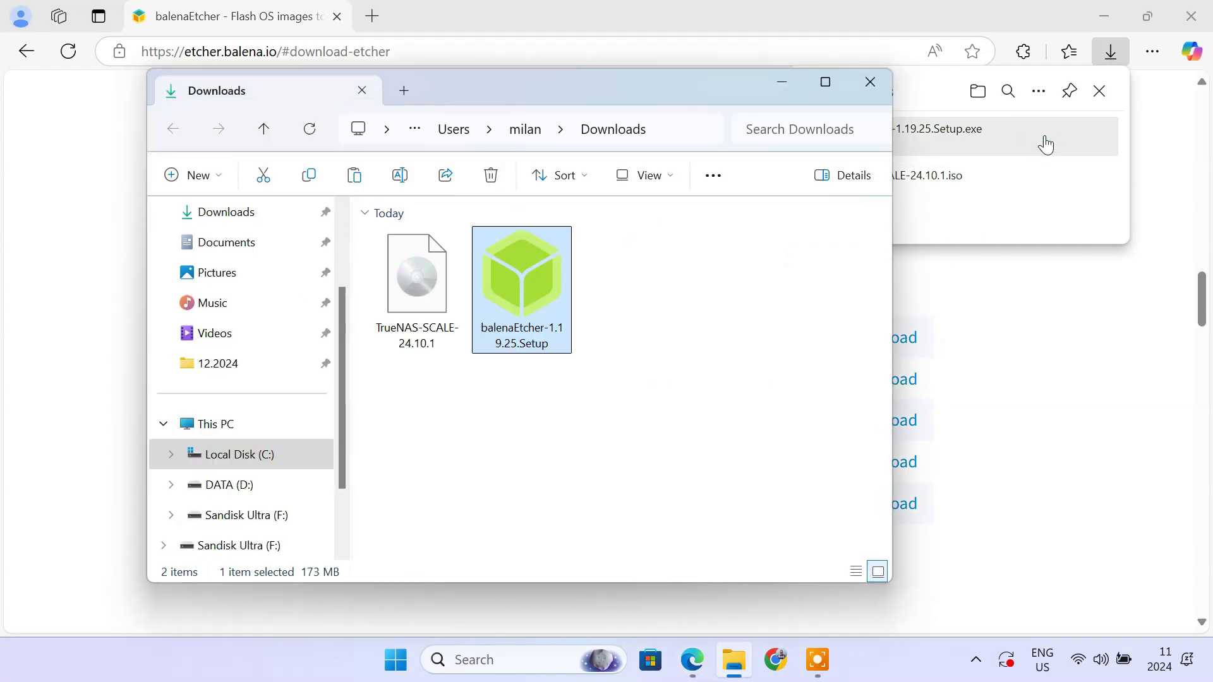
left_click(1046, 145)
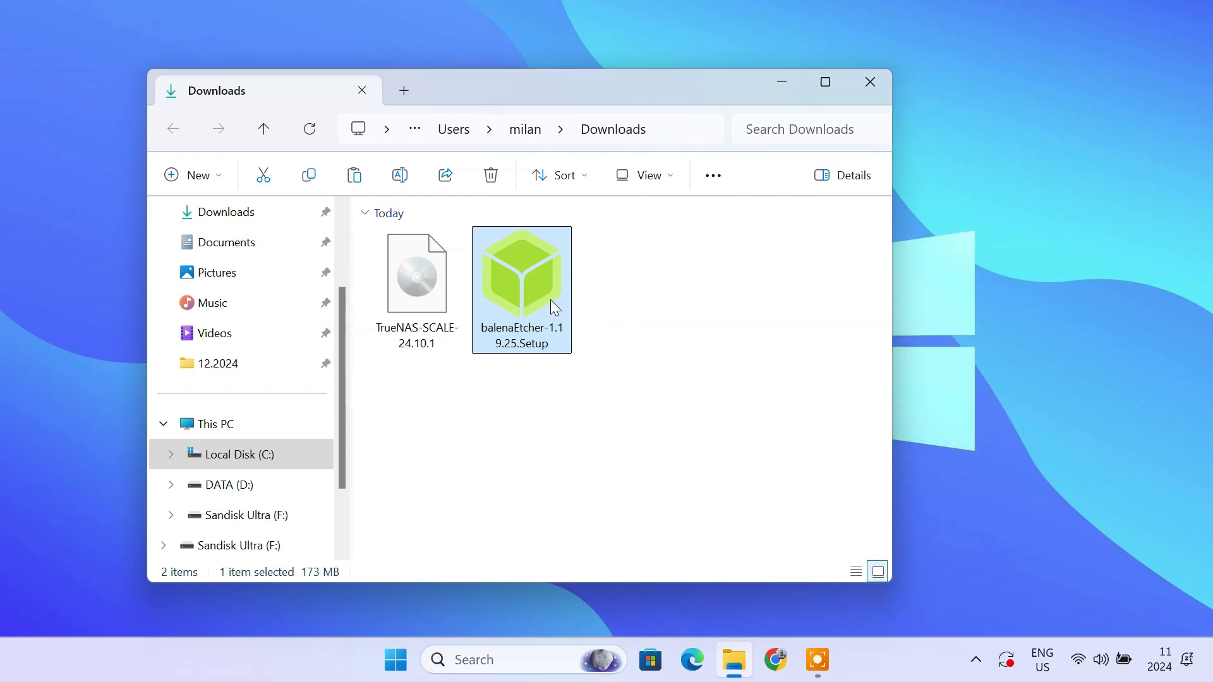
double_click(551, 301)
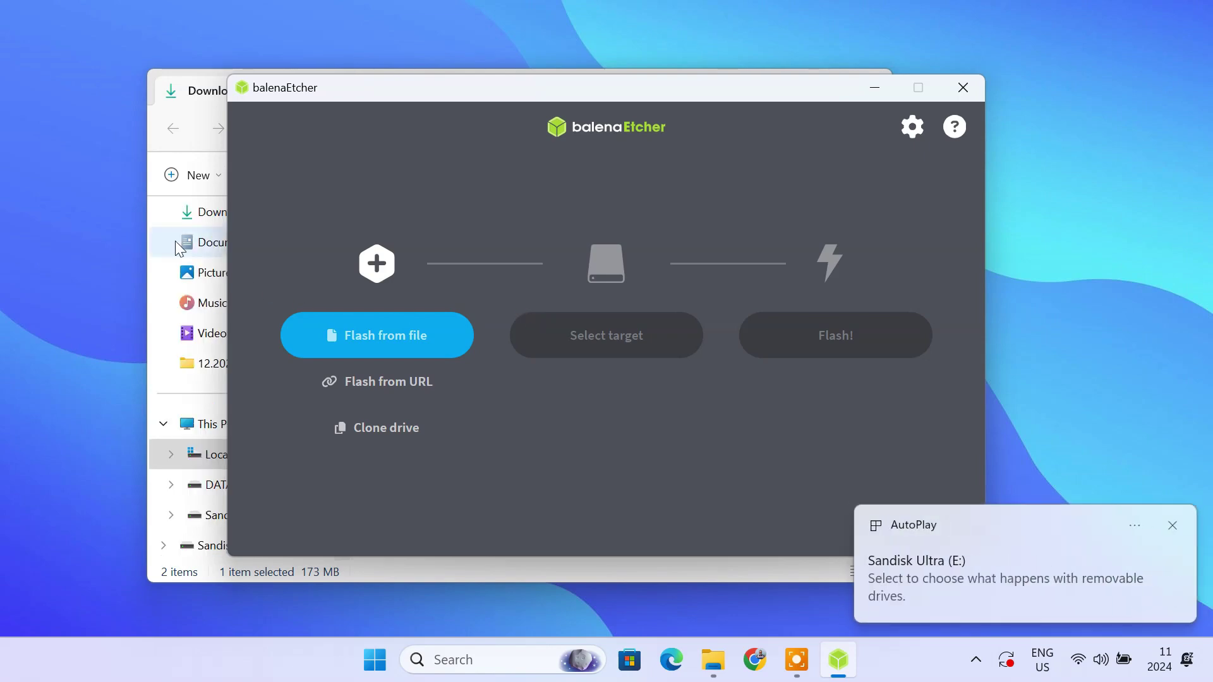
- Close the Downloads folder and choose TrueNAS-SCALE-24.10.1 as Etcher's source image
left_click(155, 229)
left_click(862, 90)
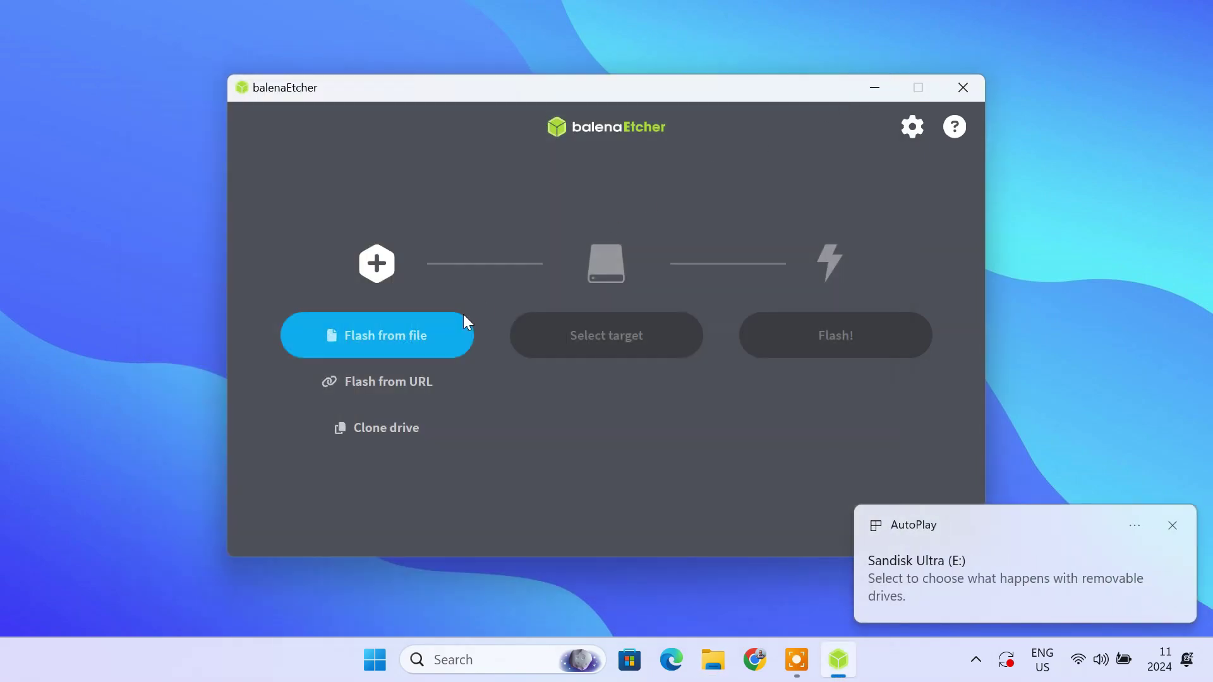
left_click(398, 348)
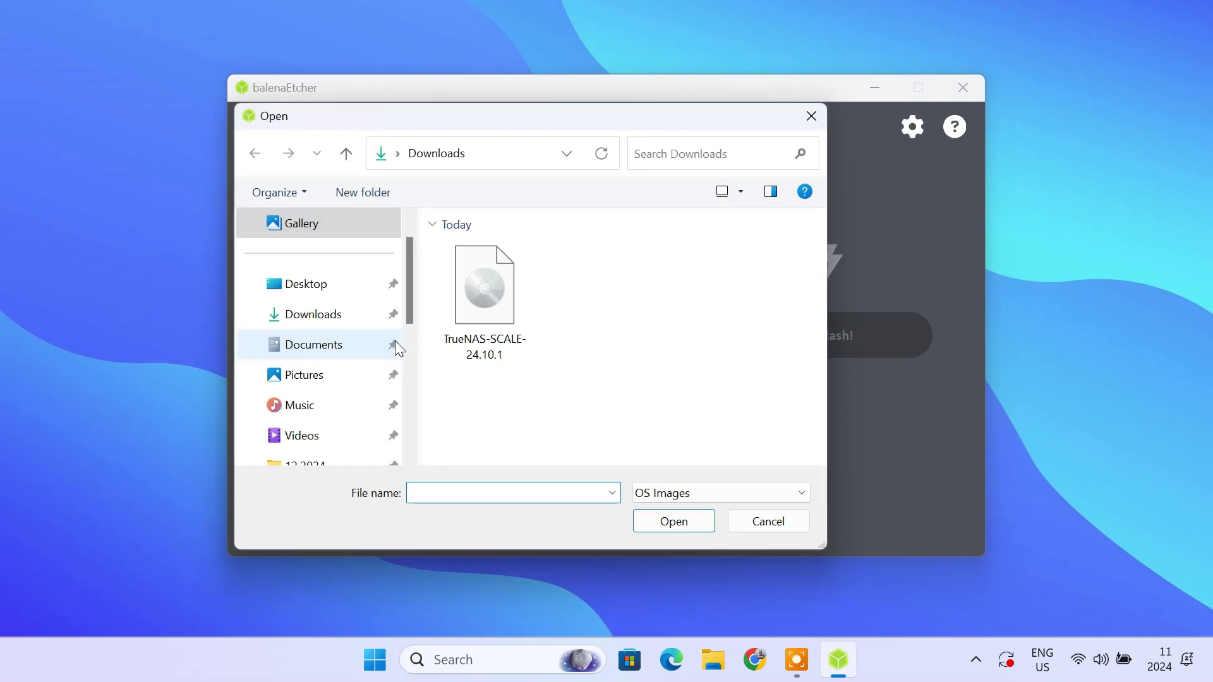
left_click(488, 303)
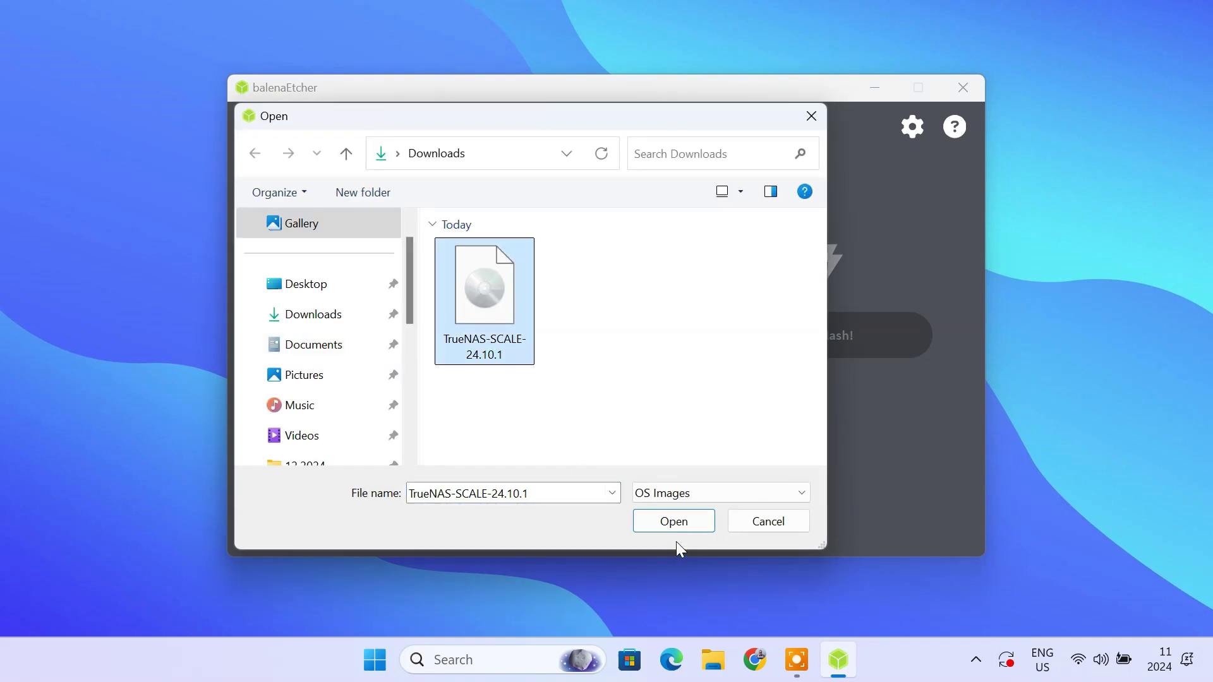
left_click(684, 518)
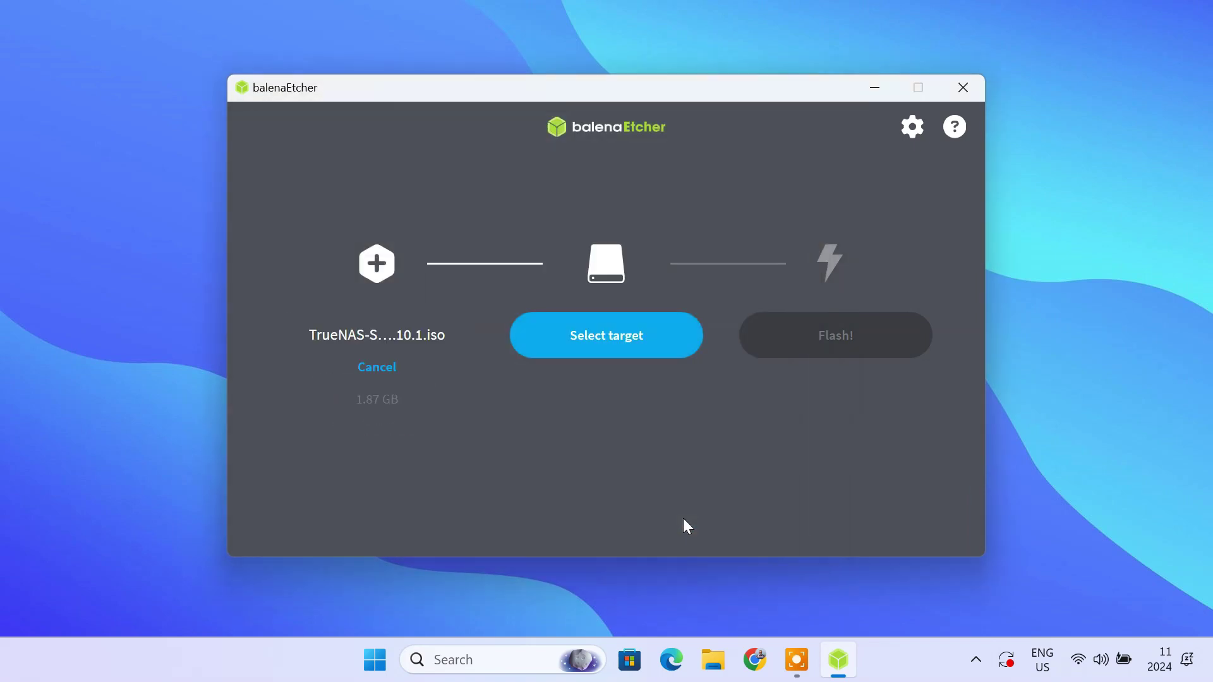
- Select the SanDisk Ultra USB drive as target, flash it, then close Etcher
left_click(634, 350)
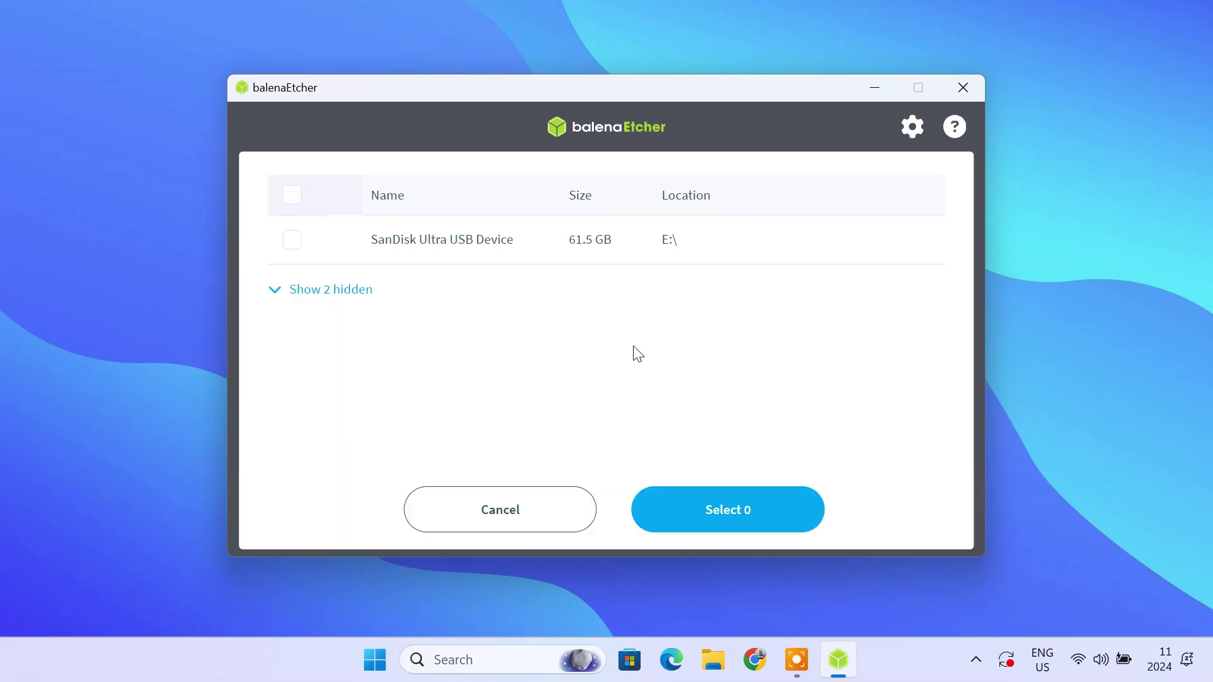
left_click(290, 243)
left_click(738, 507)
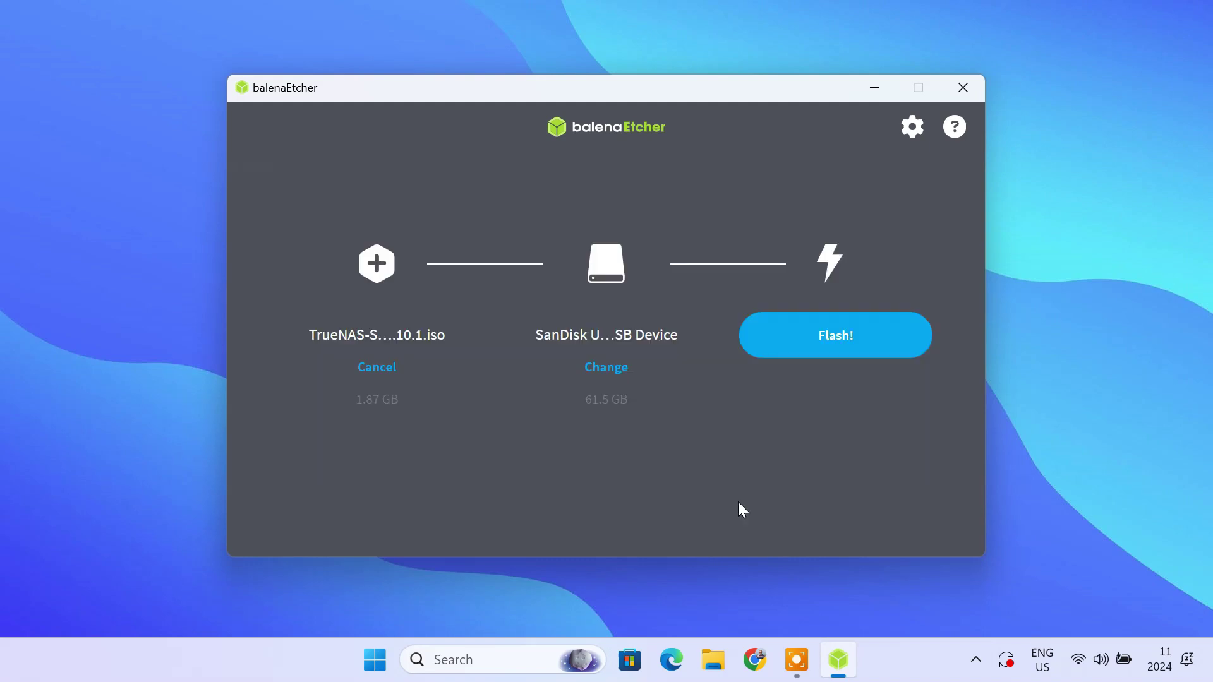
left_click(841, 351)
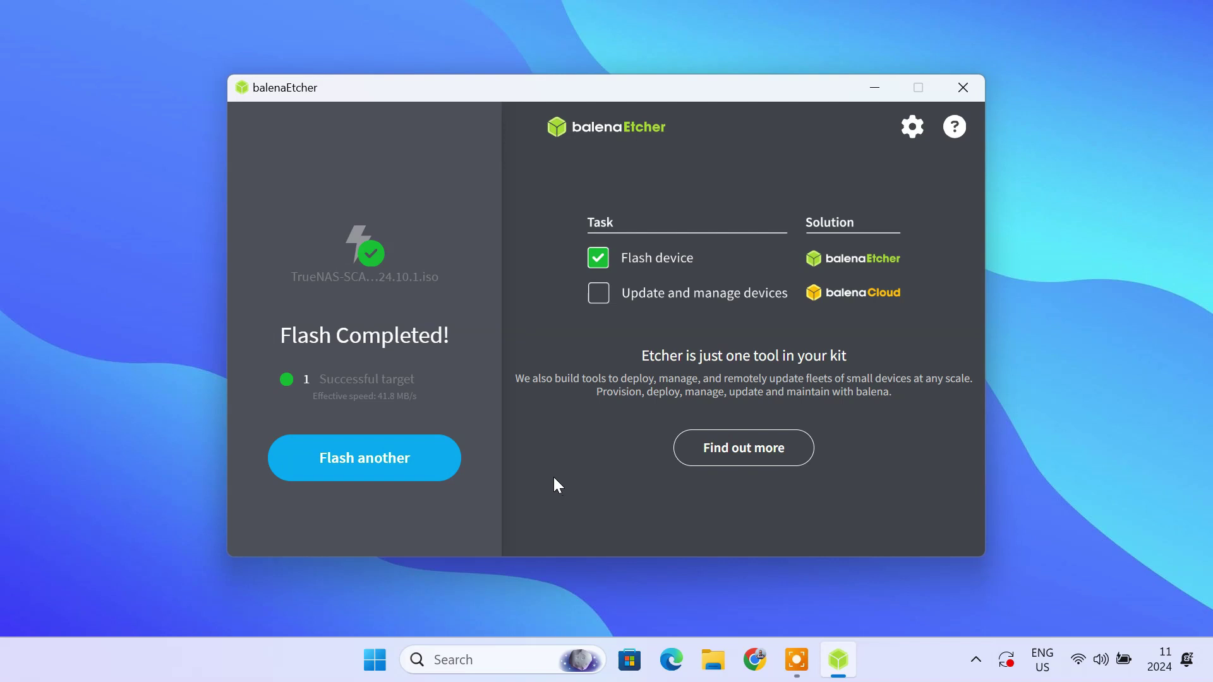
left_click(964, 88)
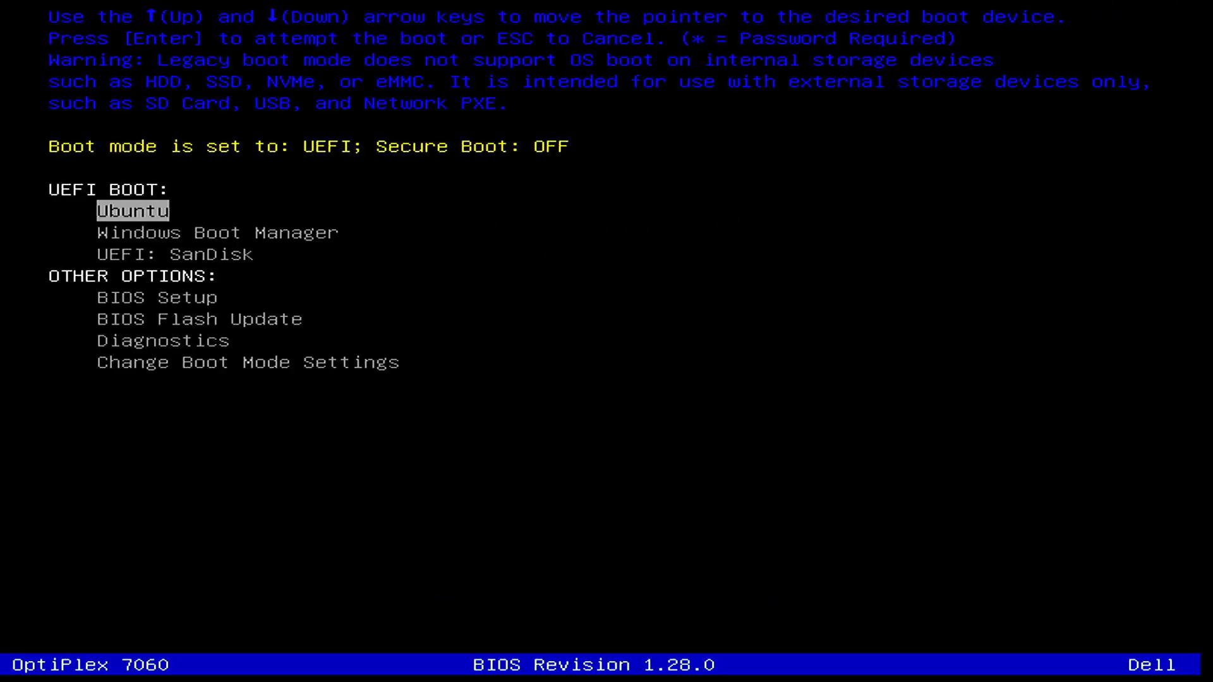
- Pick UEFI: SanDisk in the one-time boot menu and boot from it
key("Down")
key("Down")
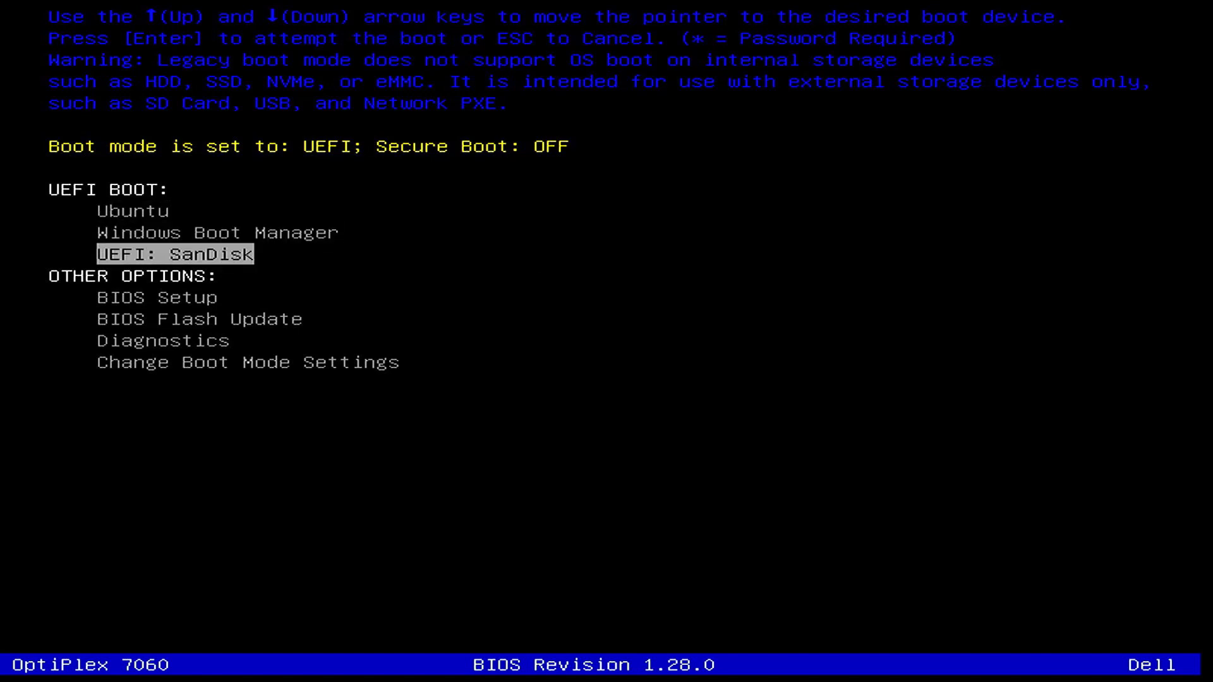
key("Return")
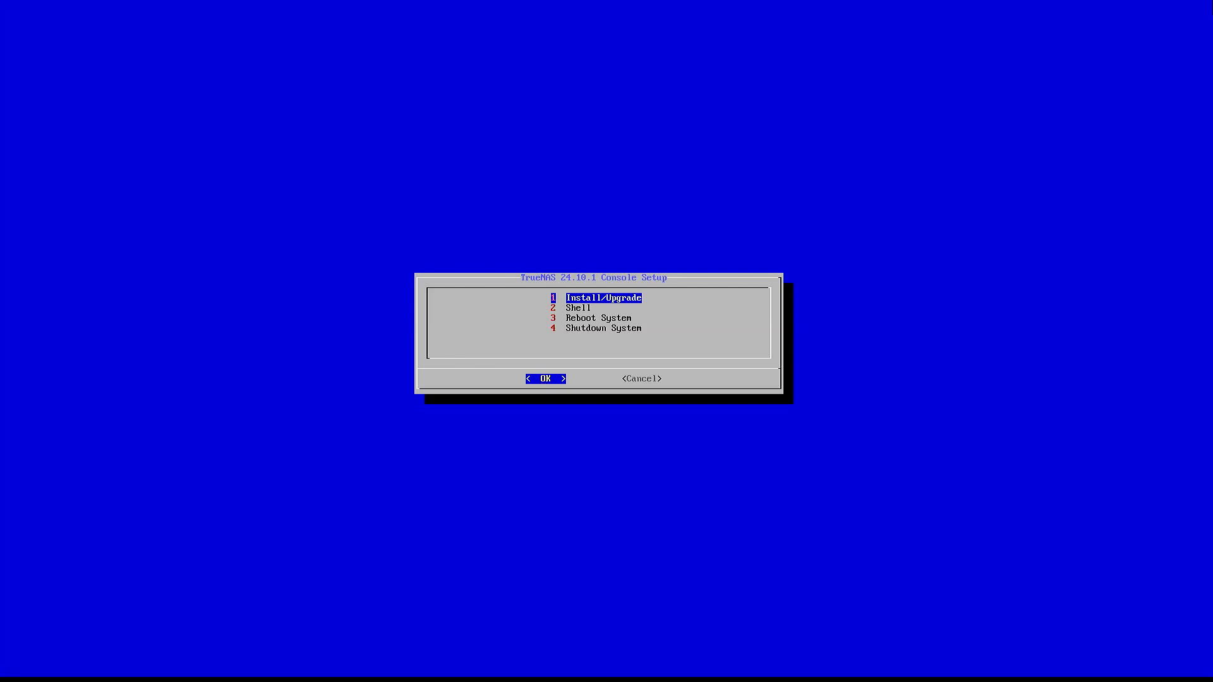
- Install TrueNAS onto the nvme0n1 drive and dismiss the success message
key("Return")
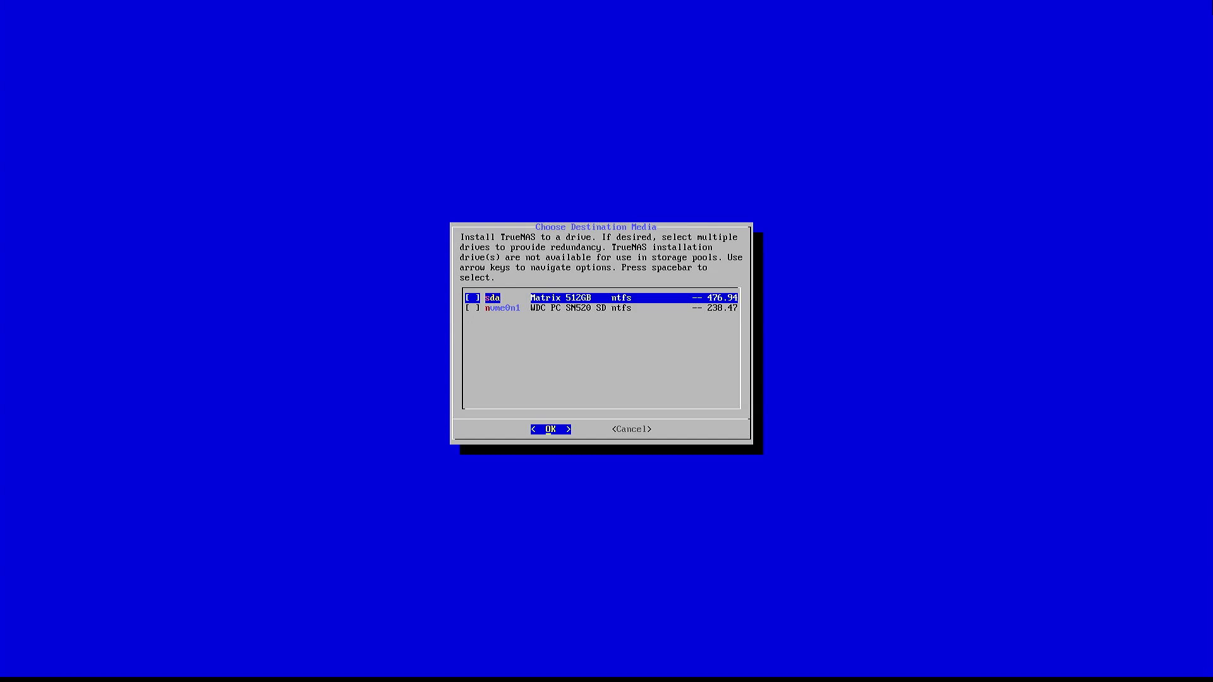
key("Down")
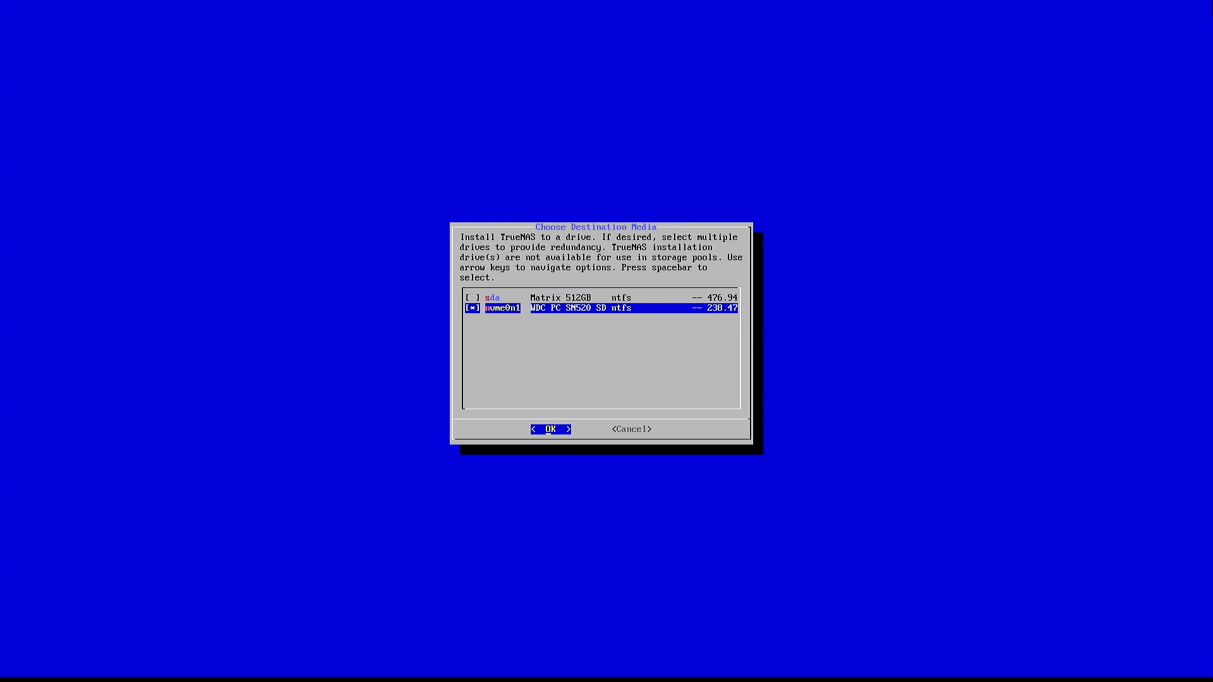
key("Return")
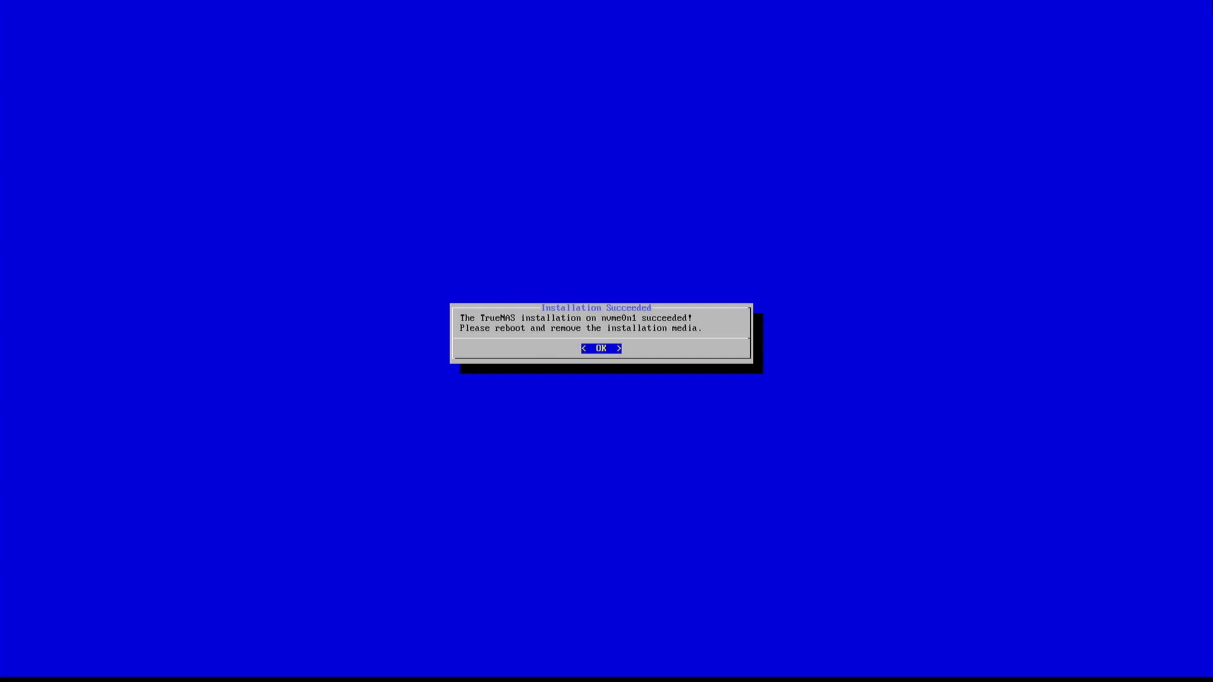
key("Return")
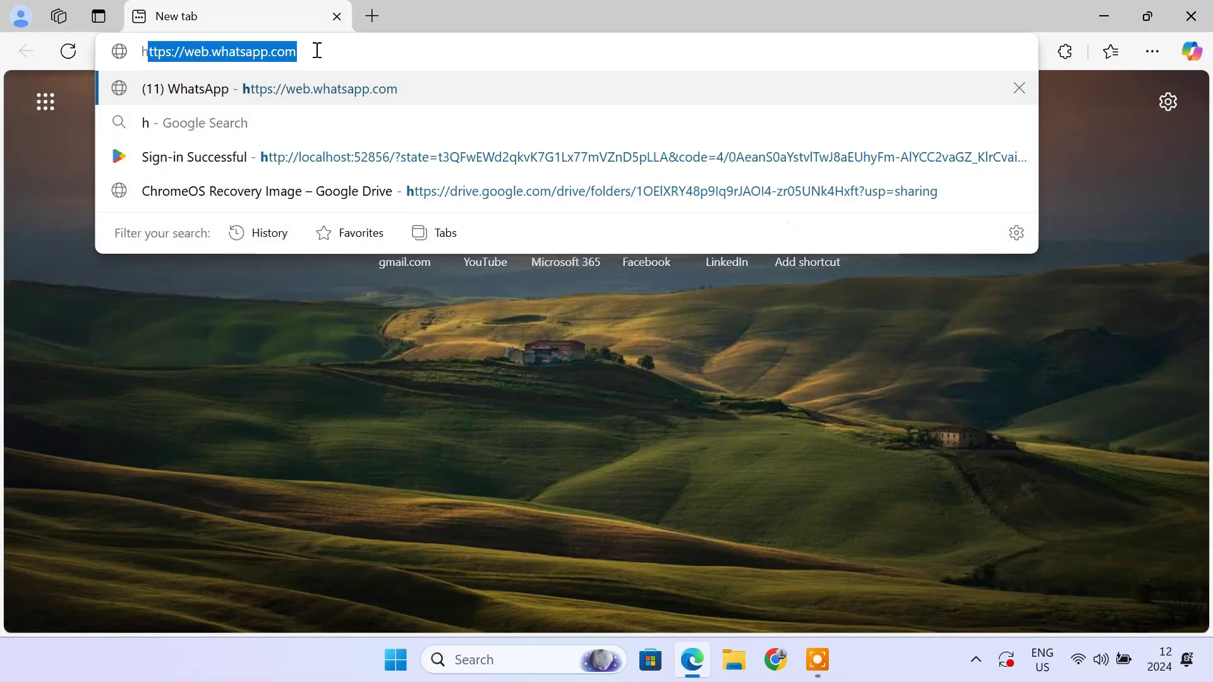
type("s://192.168.0.243")
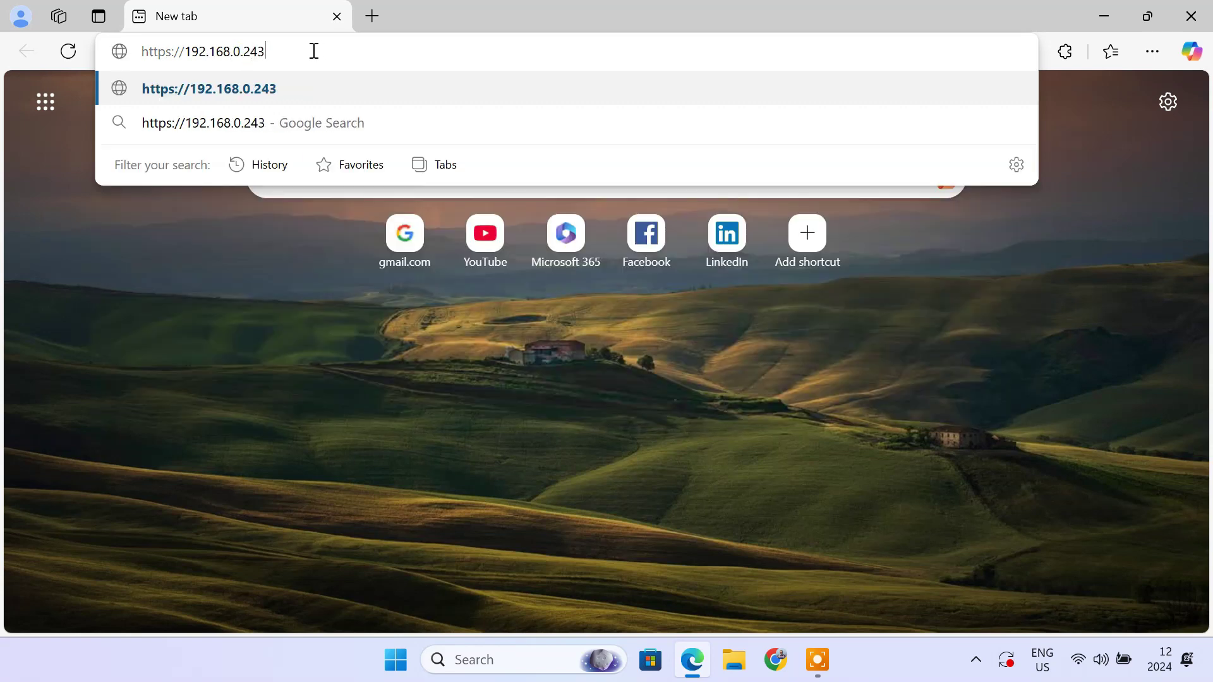
left_click_drag(312, 50, 137, 52)
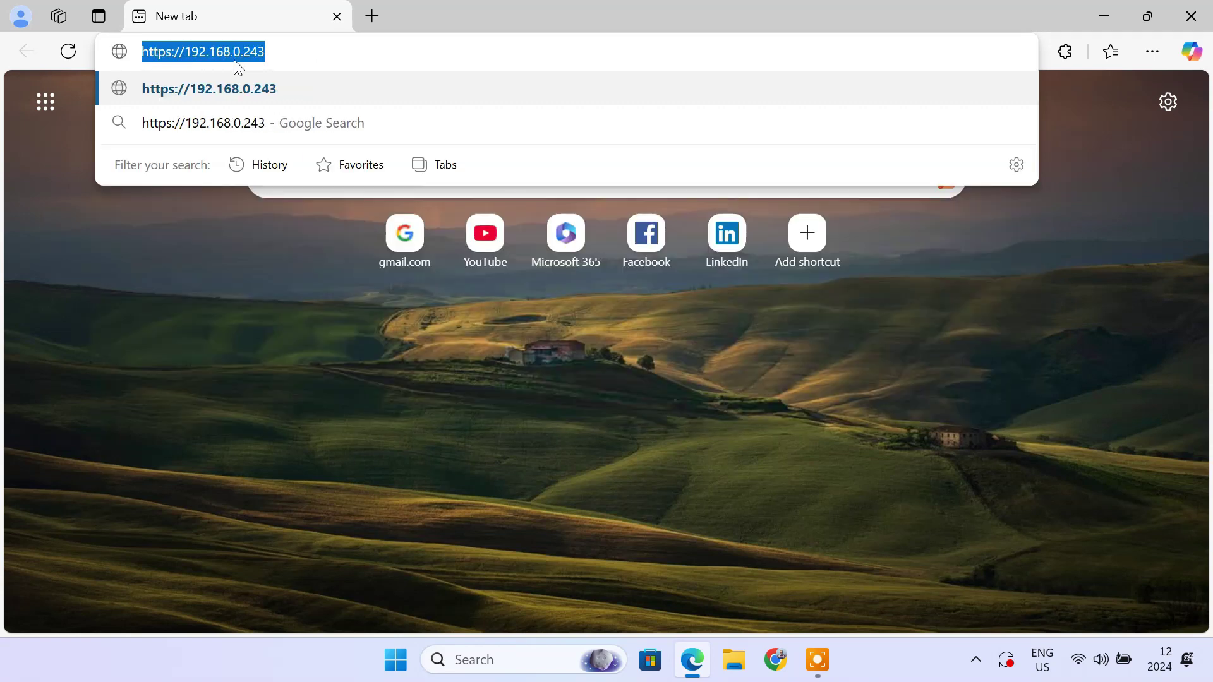
key("Return")
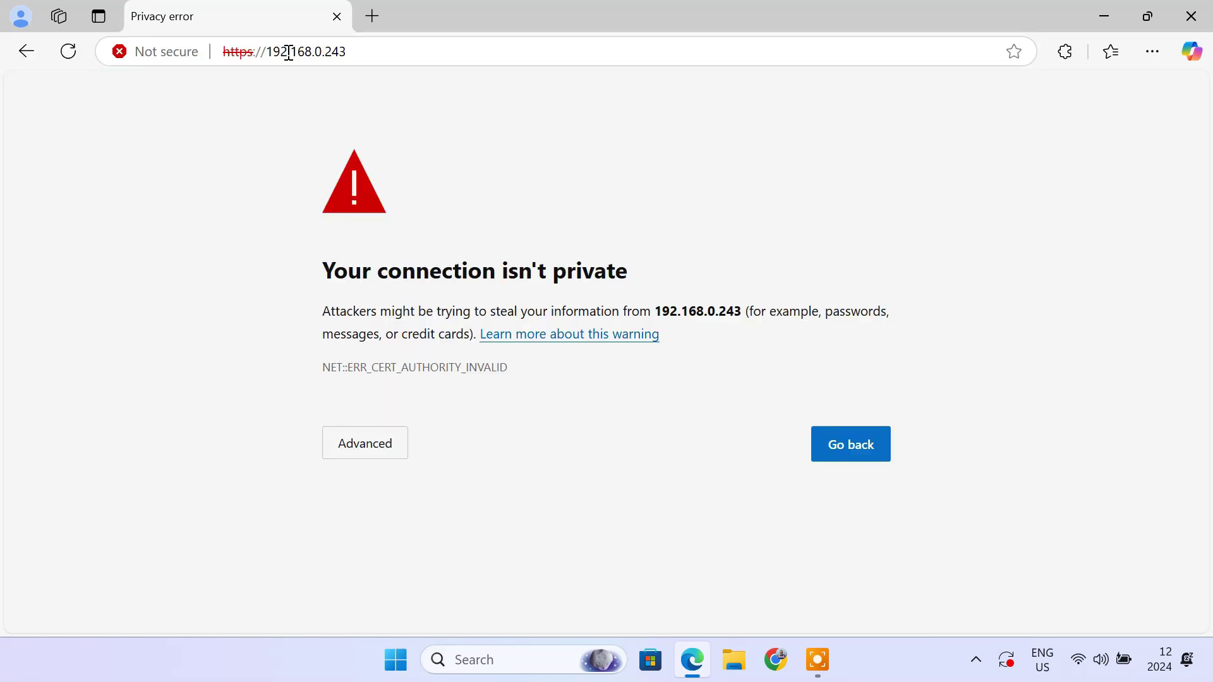
left_click(367, 446)
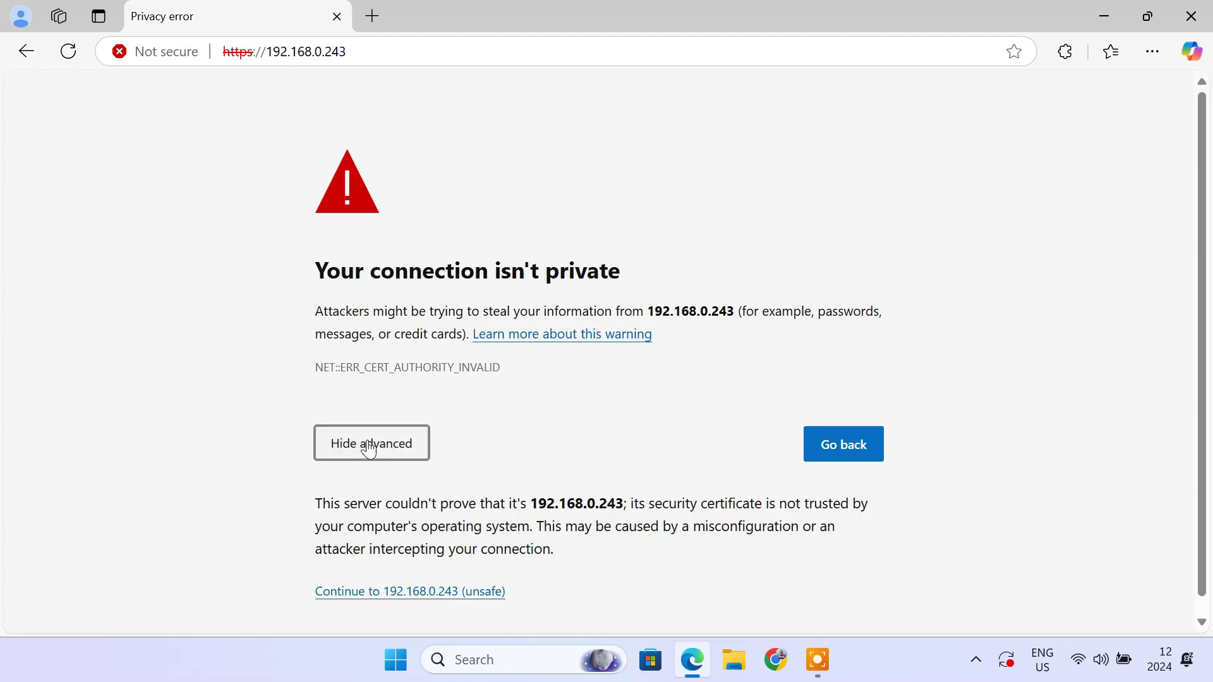
- Continue to 192.168.0.243 unsafely and log in as truenas_admin with the account password
left_click(422, 592)
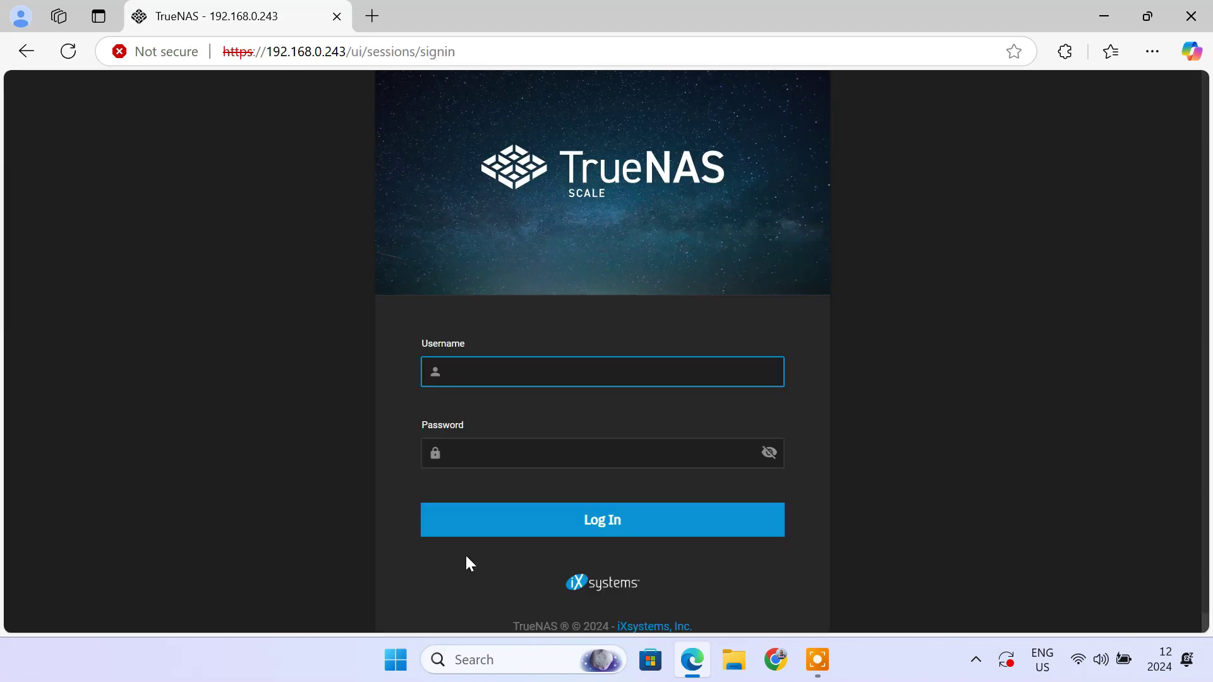
type("truenas_admin")
left_click(590, 450)
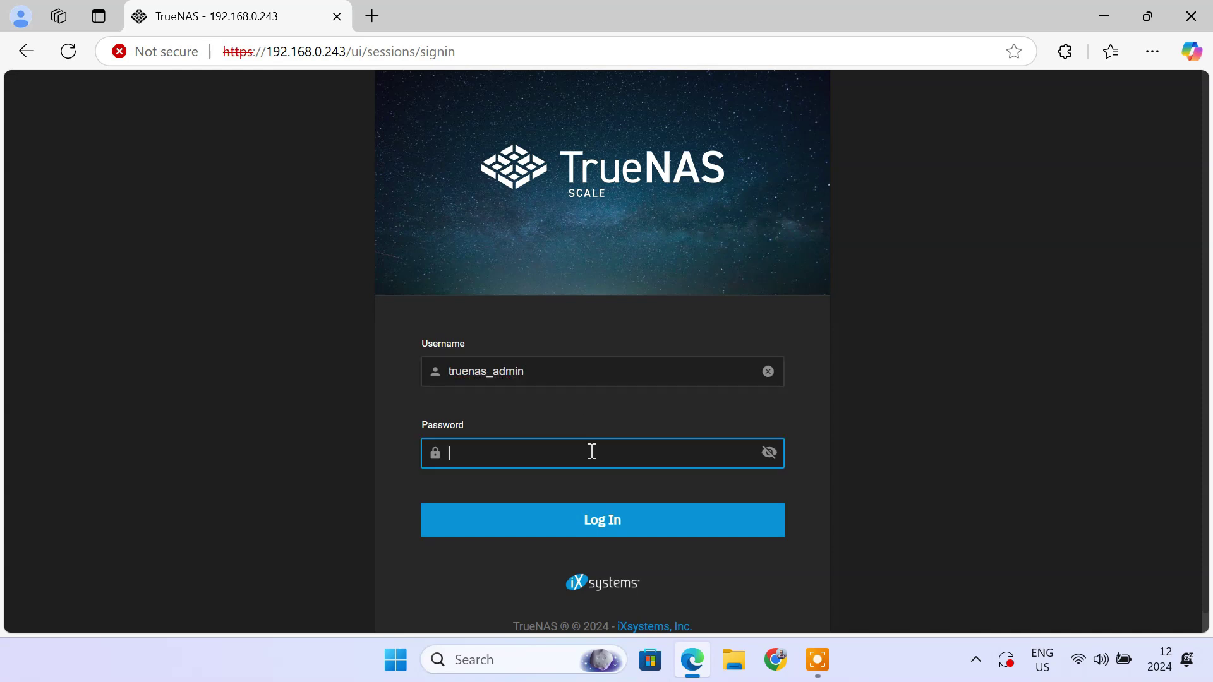
type("********")
left_click(625, 528)
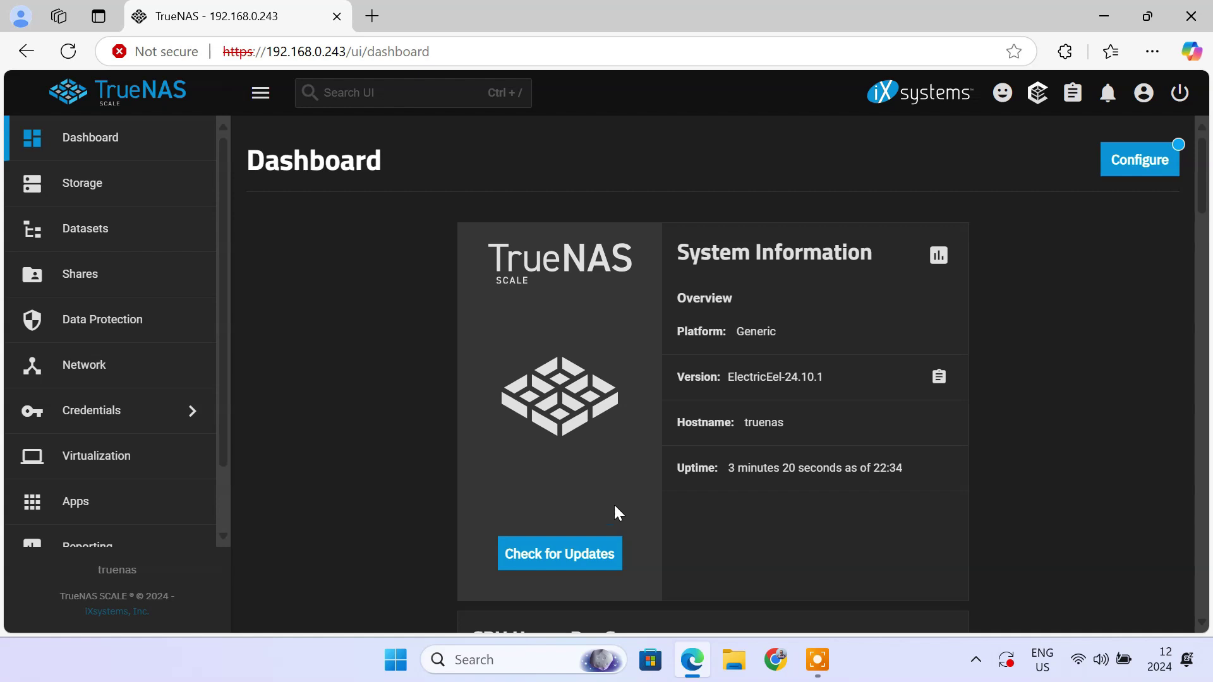
- Start a pool named NextCloud in the Pool Creation Wizard and open the Data layout list
left_click(134, 189)
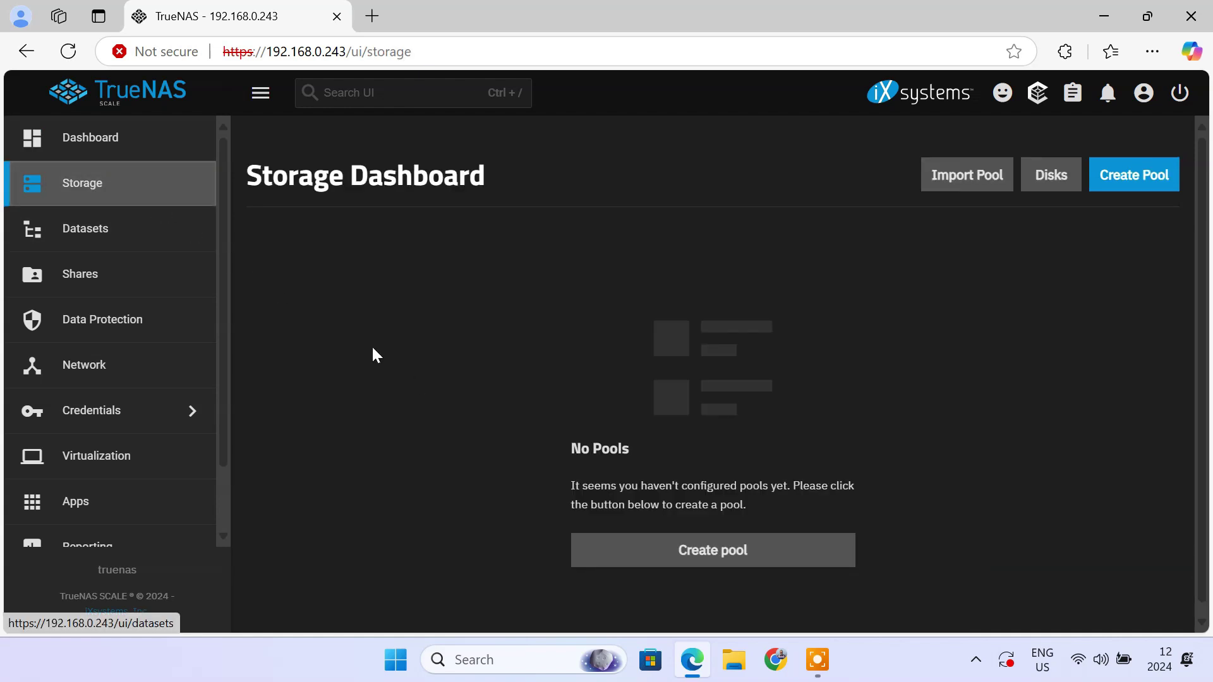
left_click(736, 559)
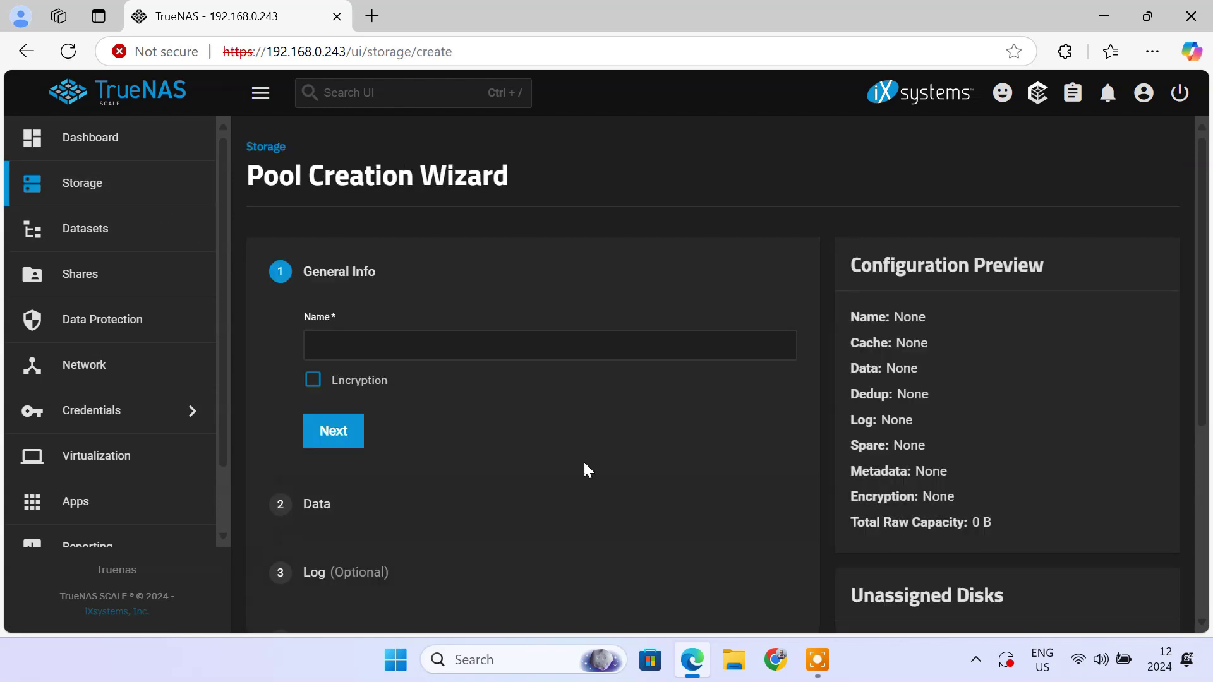
left_click(421, 351)
type("NextCloud")
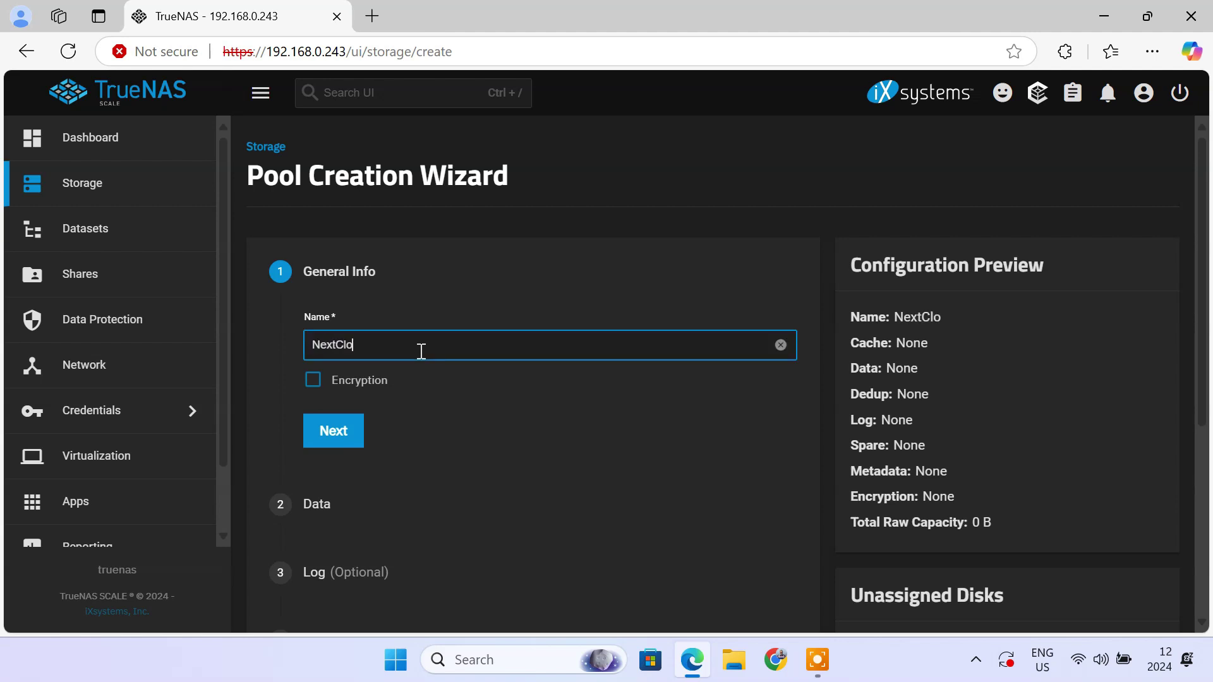
left_click(339, 443)
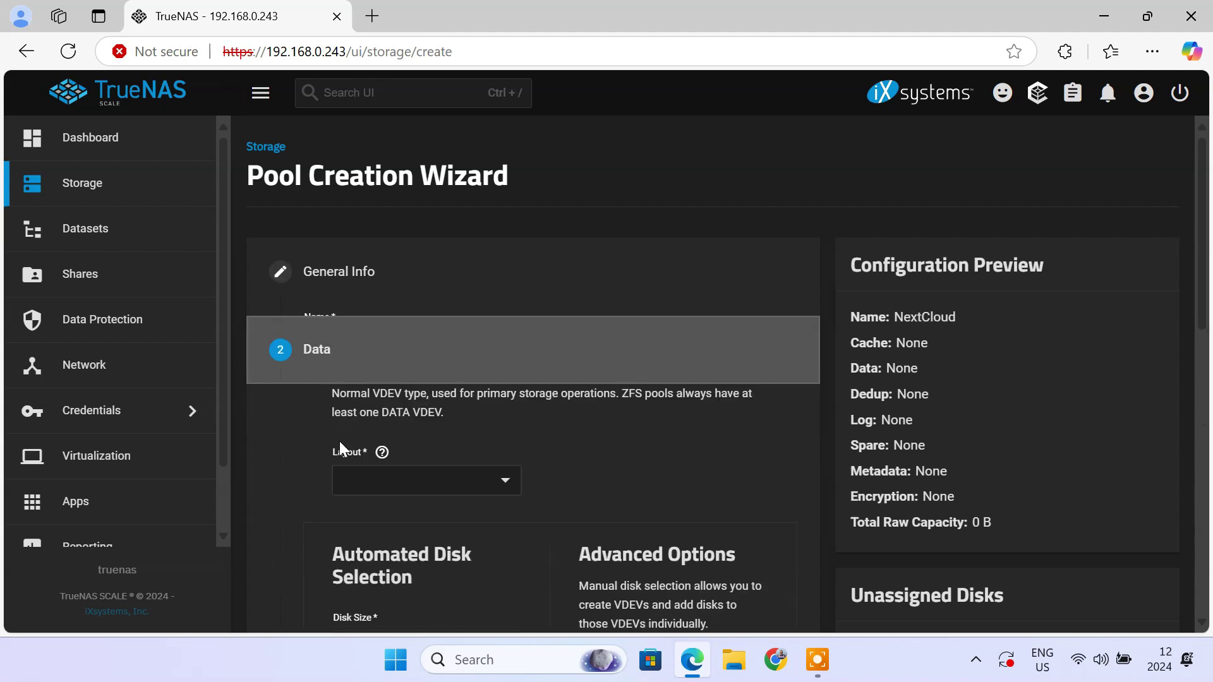
left_click(504, 479)
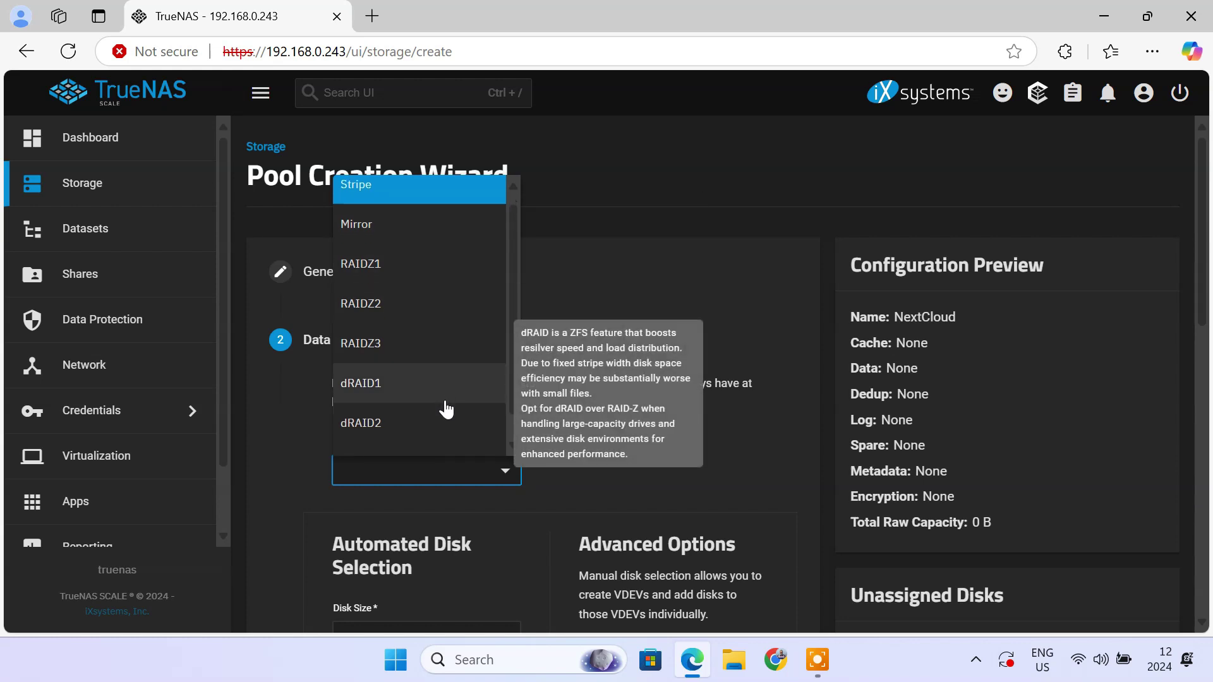
scroll(447, 408, "down", 1)
scroll(446, 411, "up", 1)
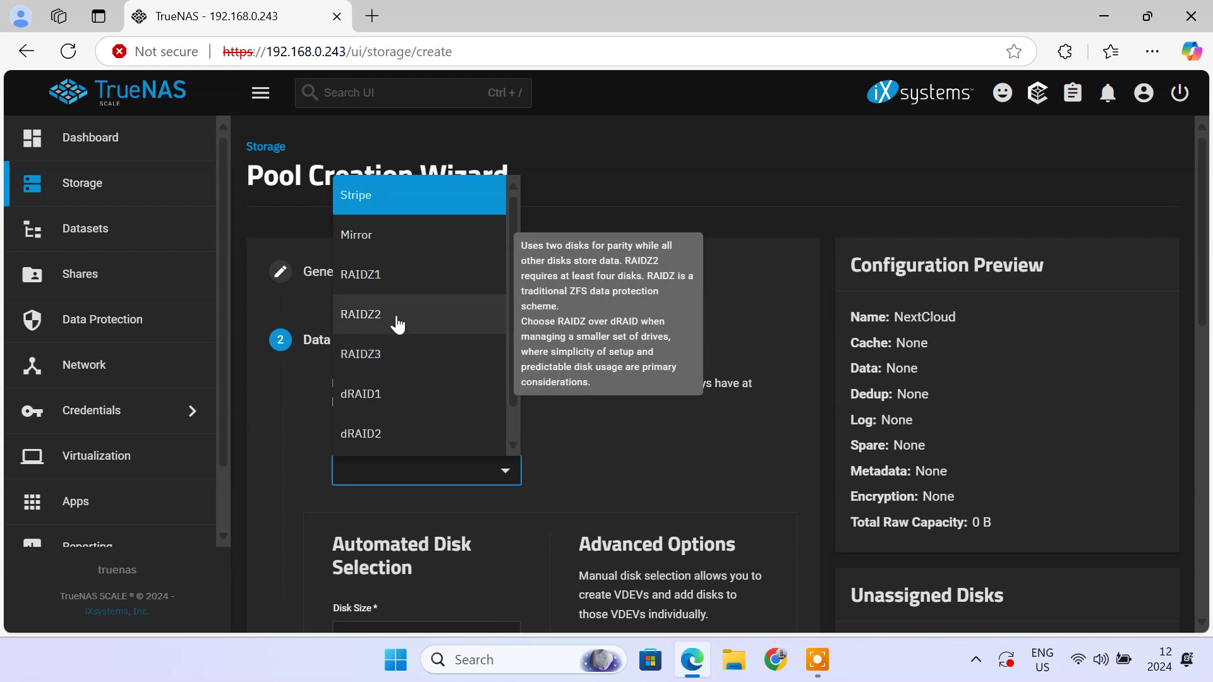
- Set the data vdev to Stripe layout using the 476.94 GiB SSD disk size
left_click(411, 202)
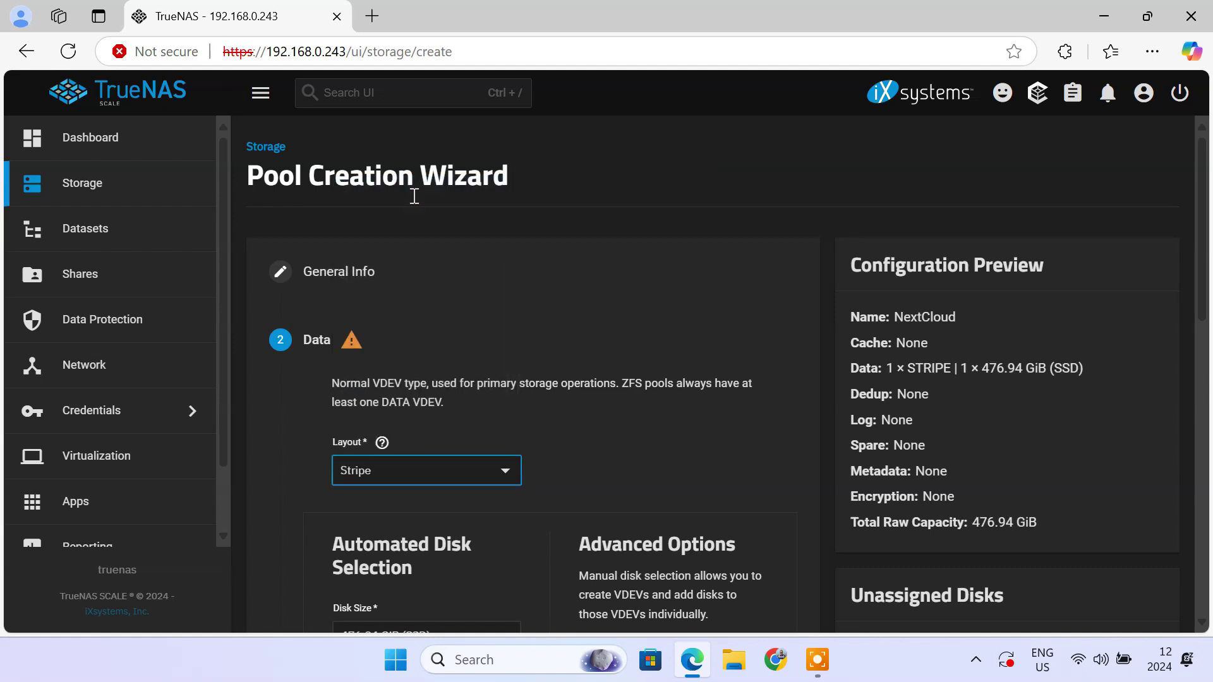
scroll(571, 428, "down", 5)
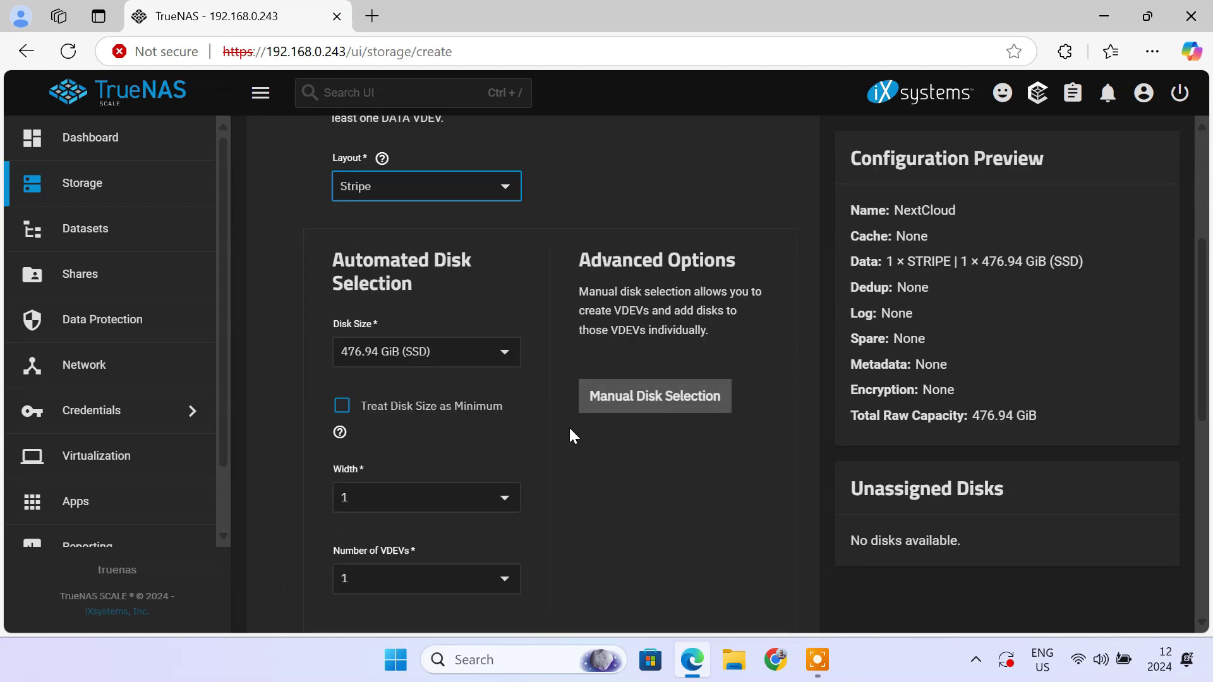
left_click(506, 357)
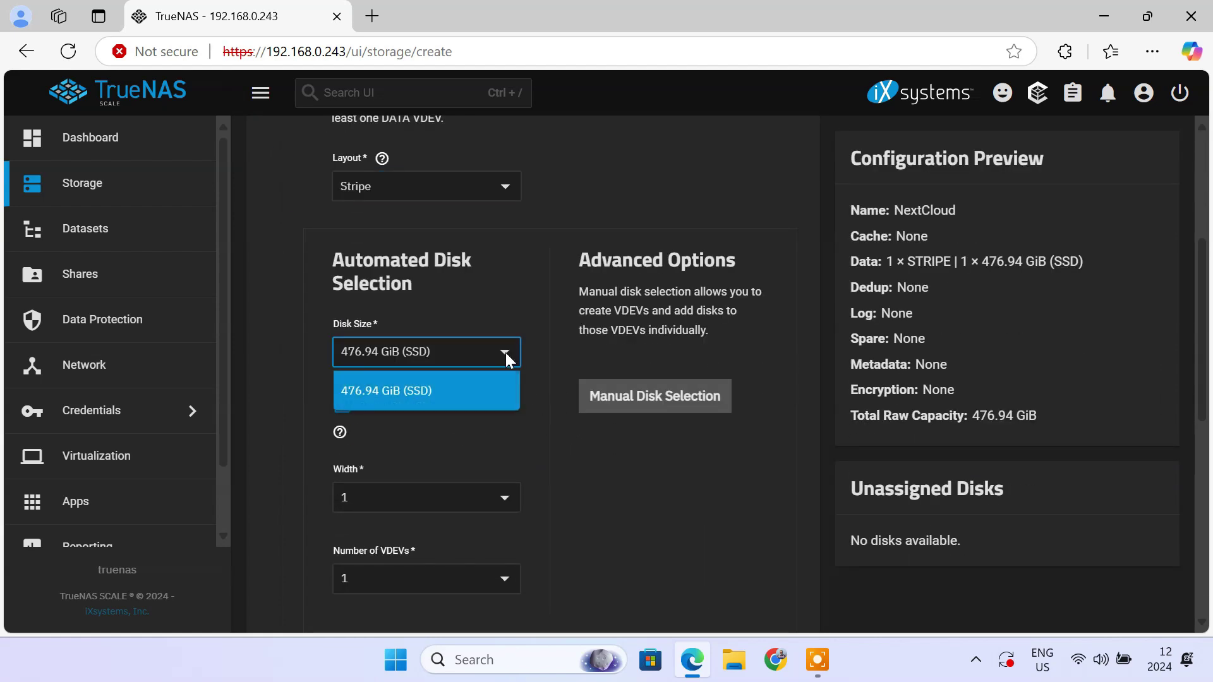
left_click(476, 390)
scroll(476, 390, "down", 5)
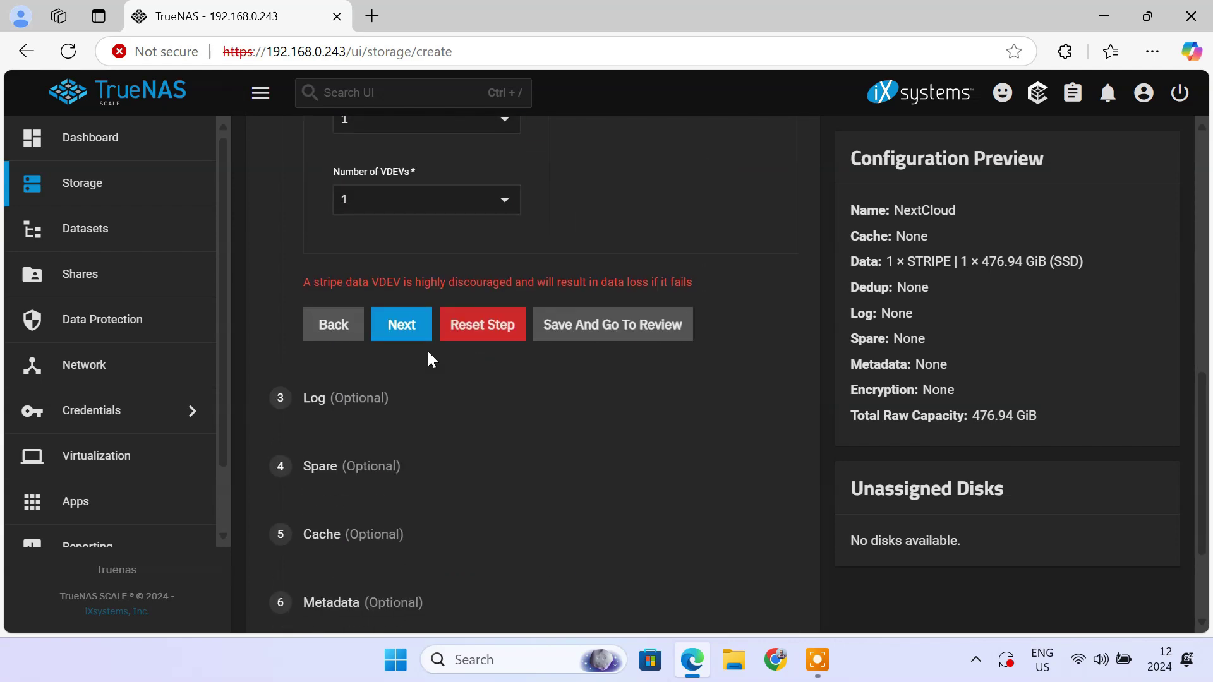
left_click(415, 334)
- Skip the Log, Spare, Cache, Metadata and Dedup steps, then create the pool confirming disk erasure
left_click(412, 290)
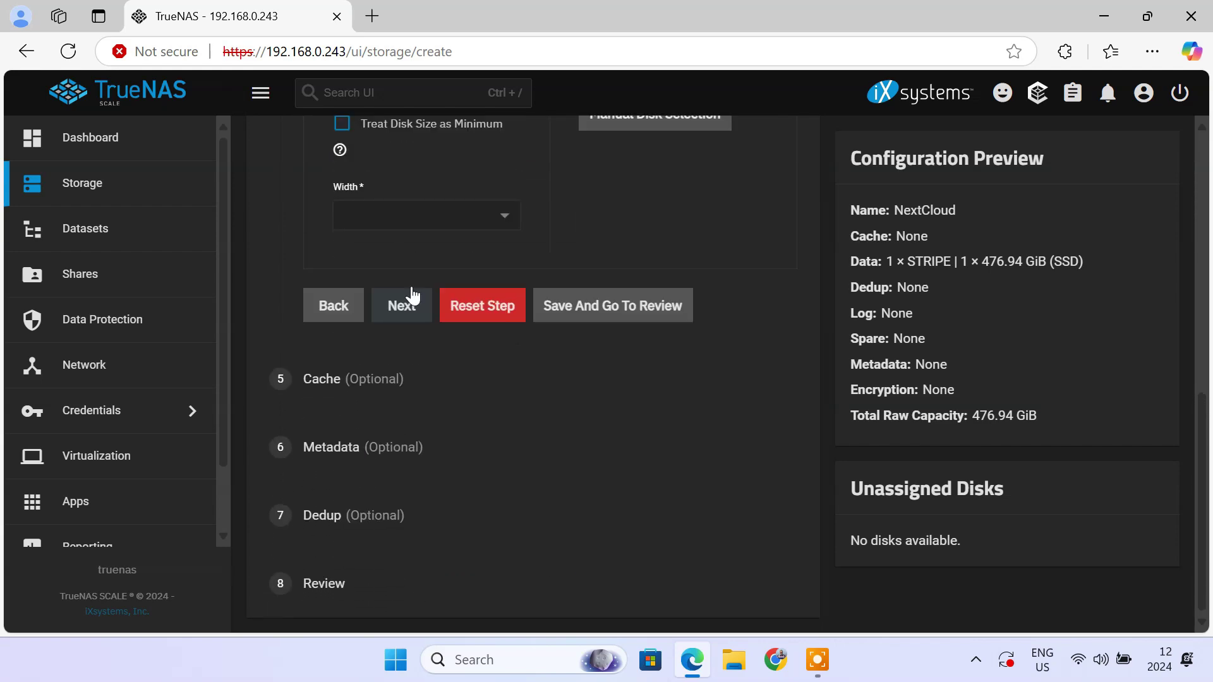
left_click(412, 309)
left_click(413, 378)
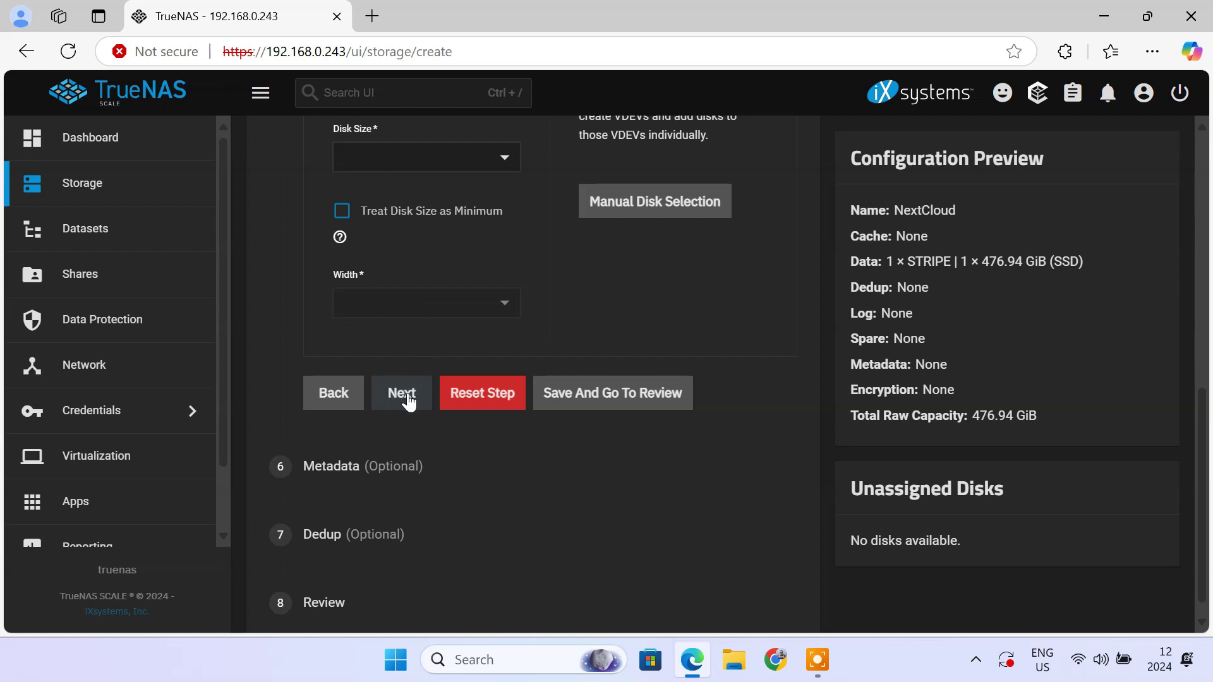
left_click(411, 441)
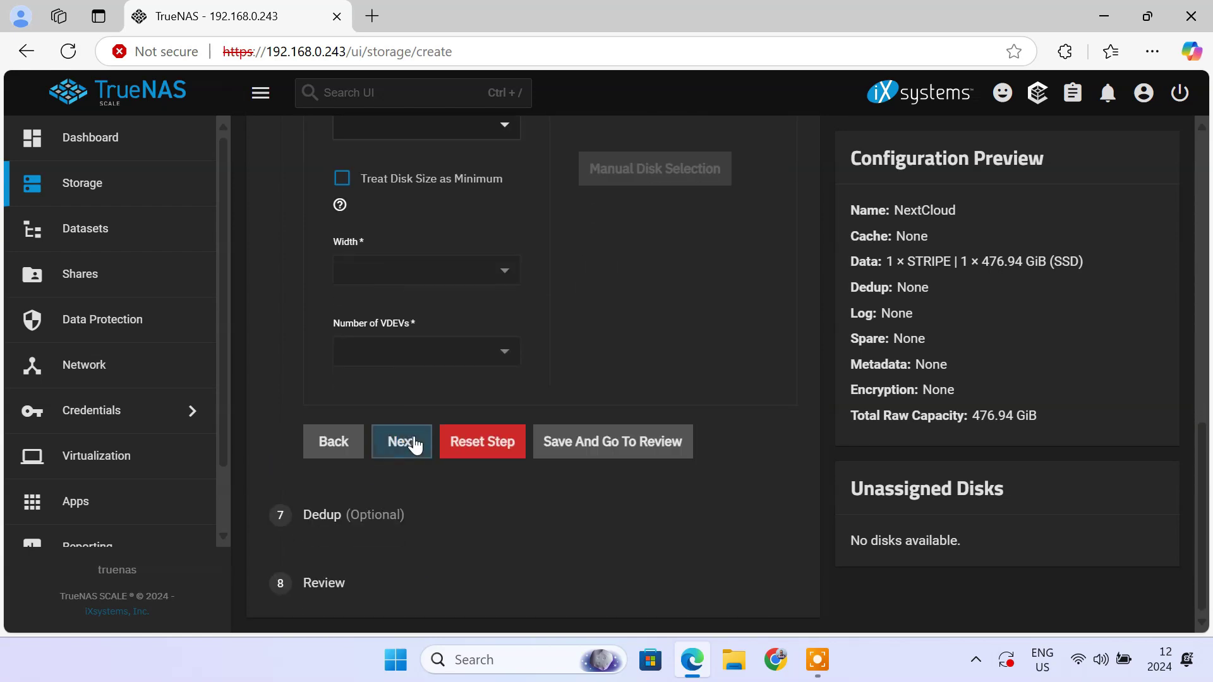
left_click(404, 513)
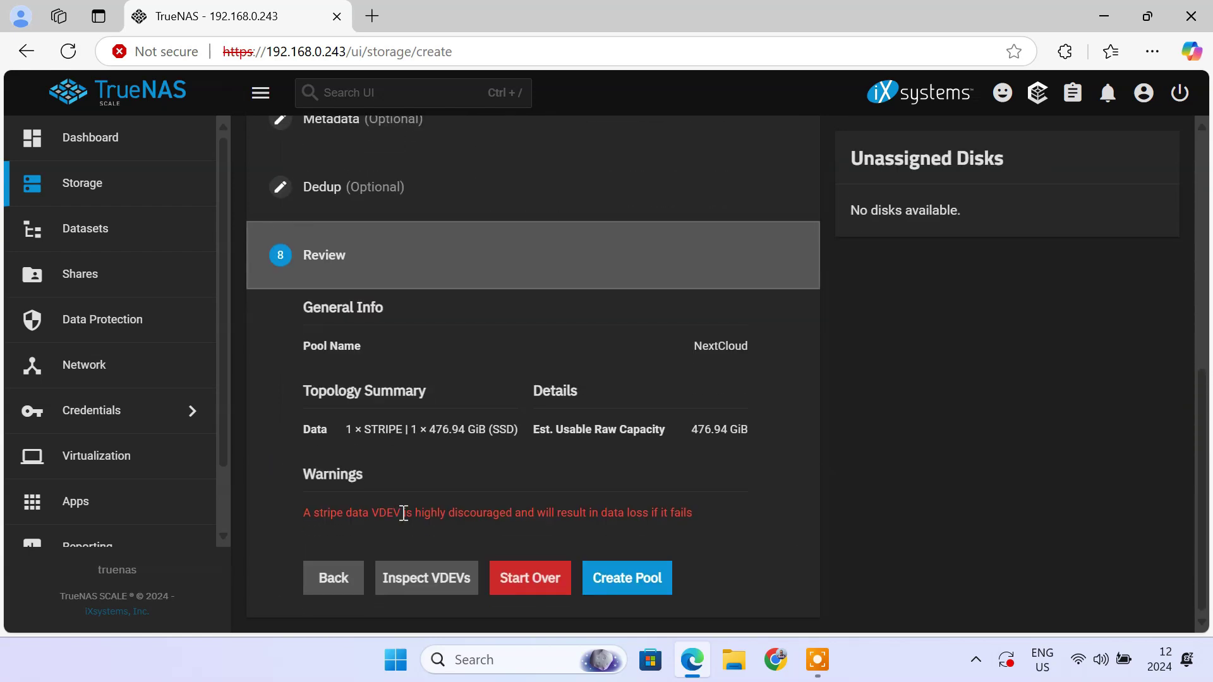
left_click(630, 584)
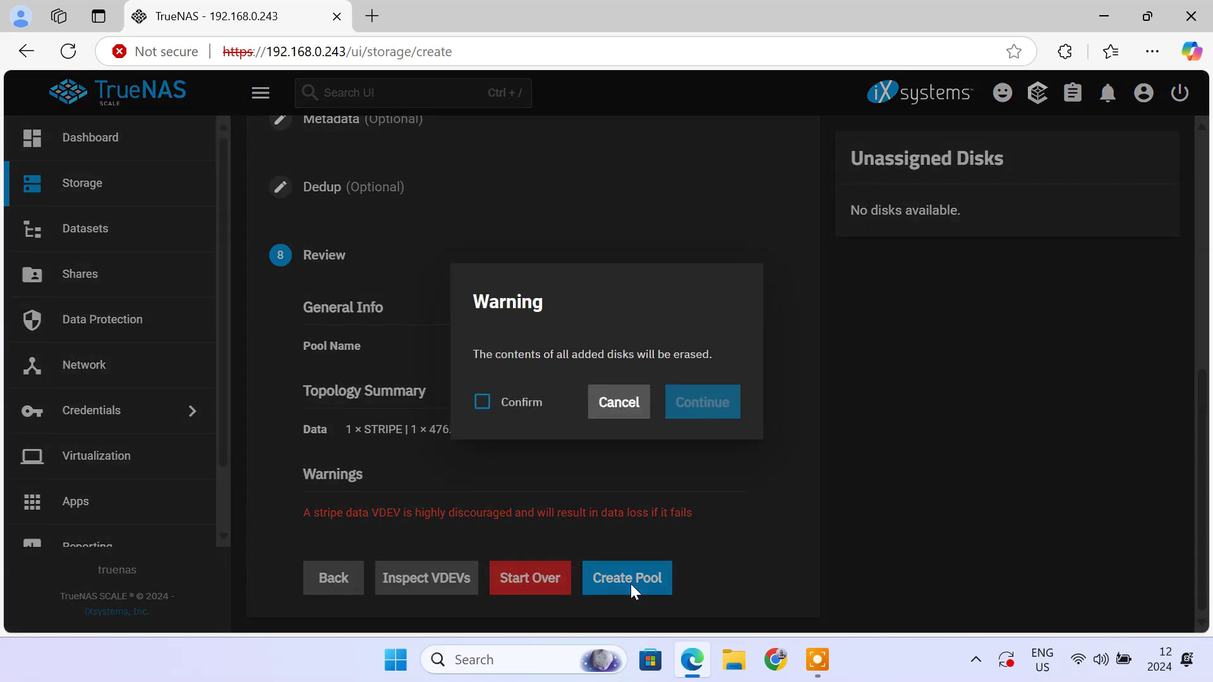
left_click(482, 404)
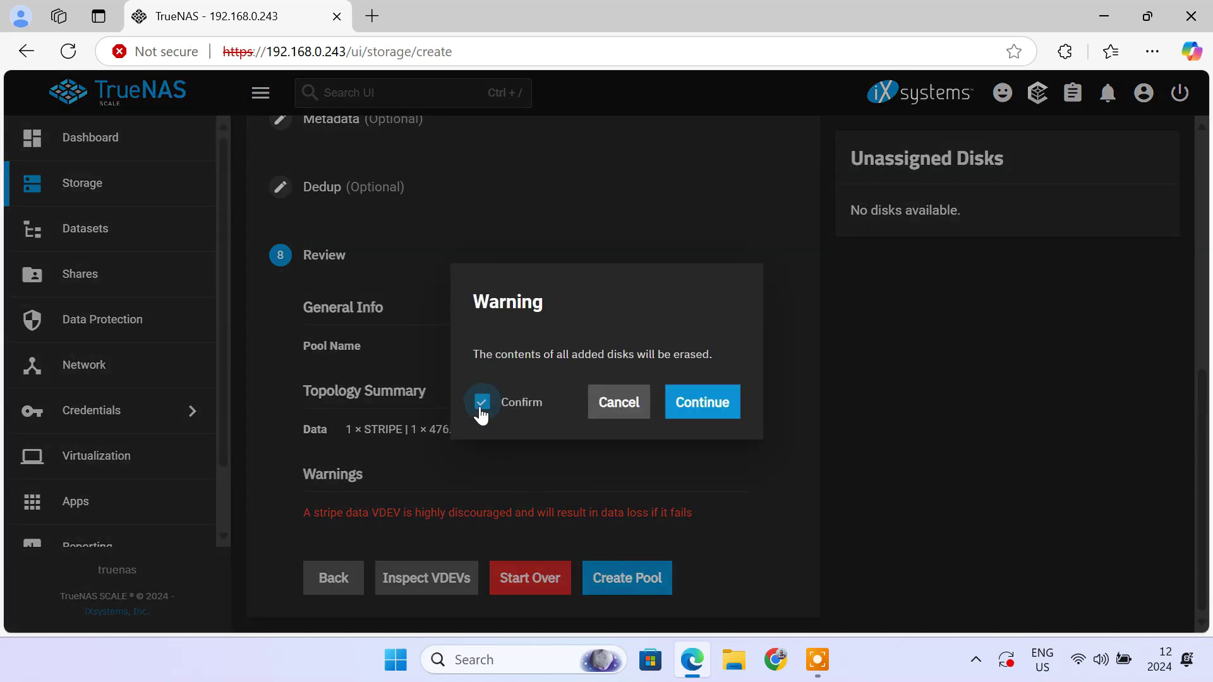
left_click(695, 420)
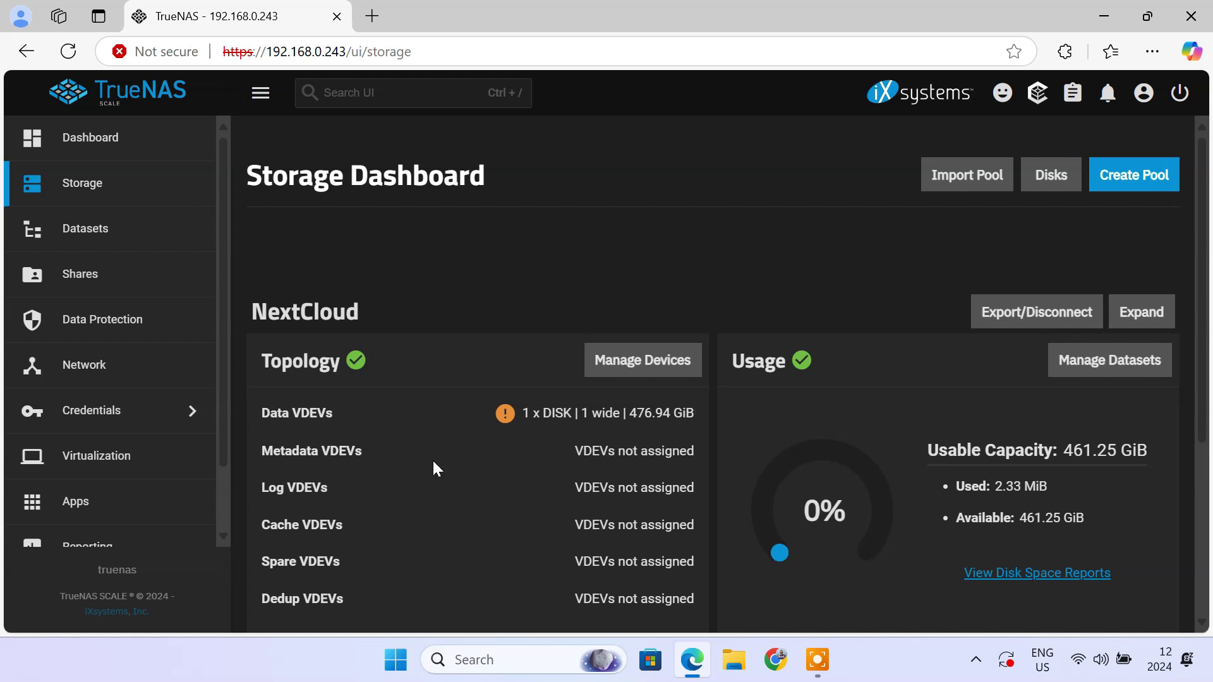
- Browse the Apps catalog to the Nextcloud app page and scroll through its details
left_click(108, 514)
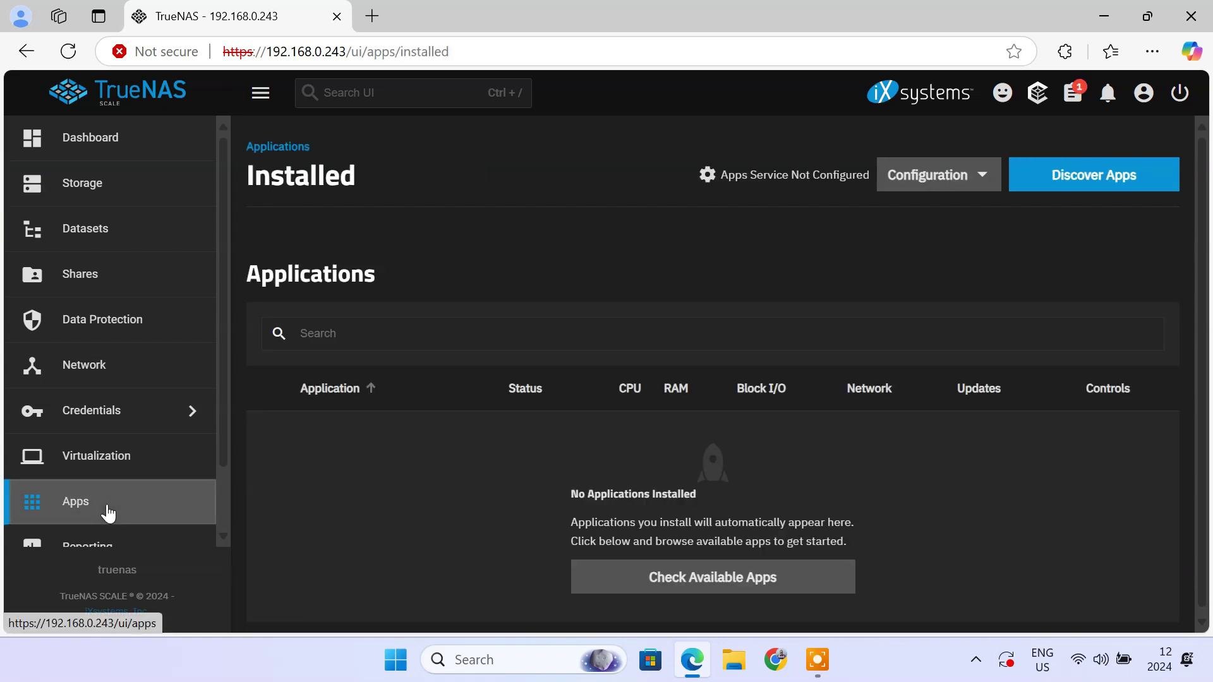
left_click(693, 591)
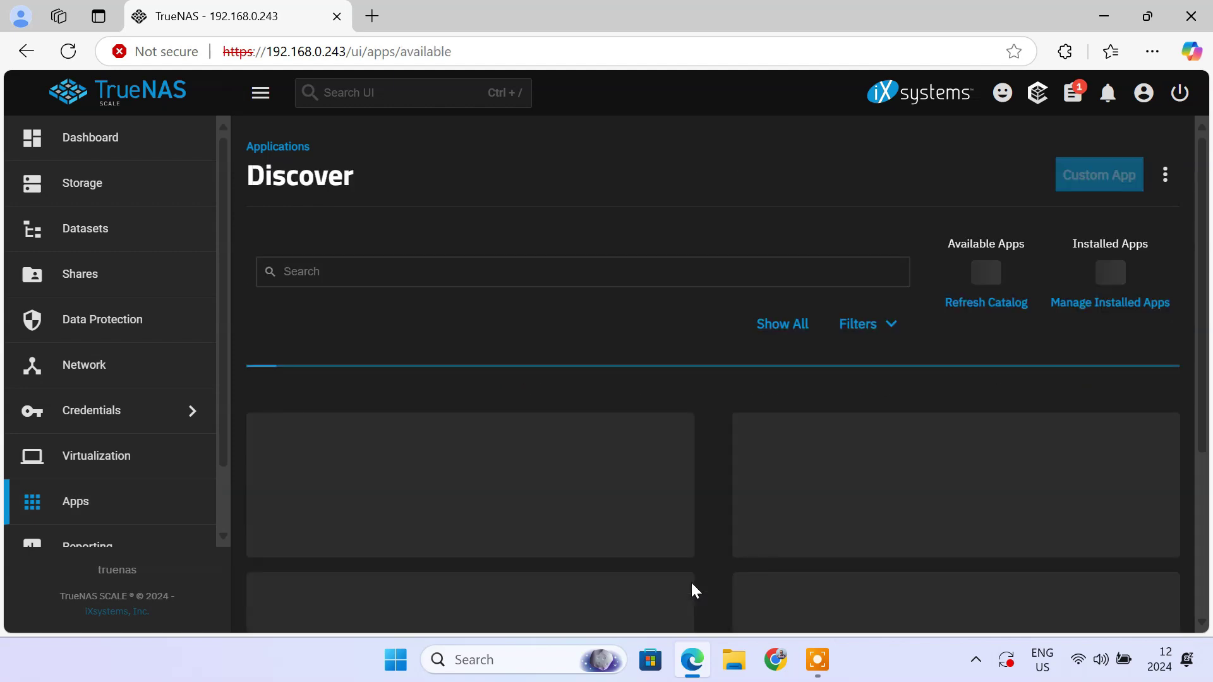
left_click(786, 326)
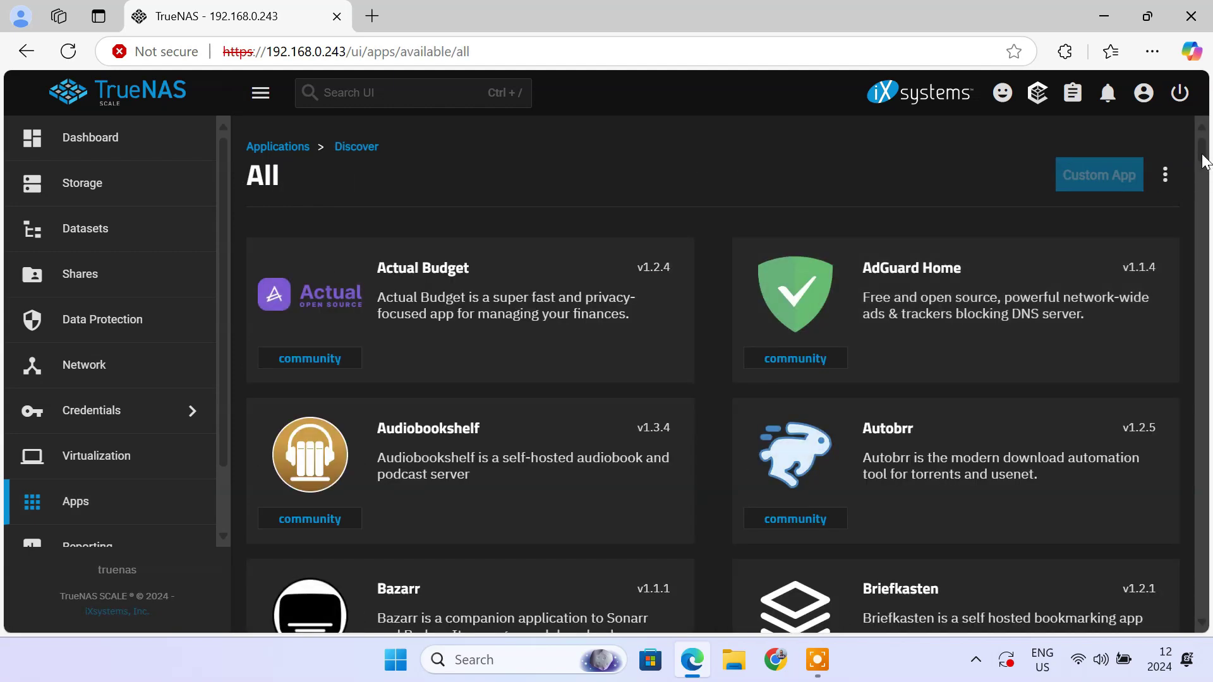
left_click_drag(1203, 155, 1212, 401)
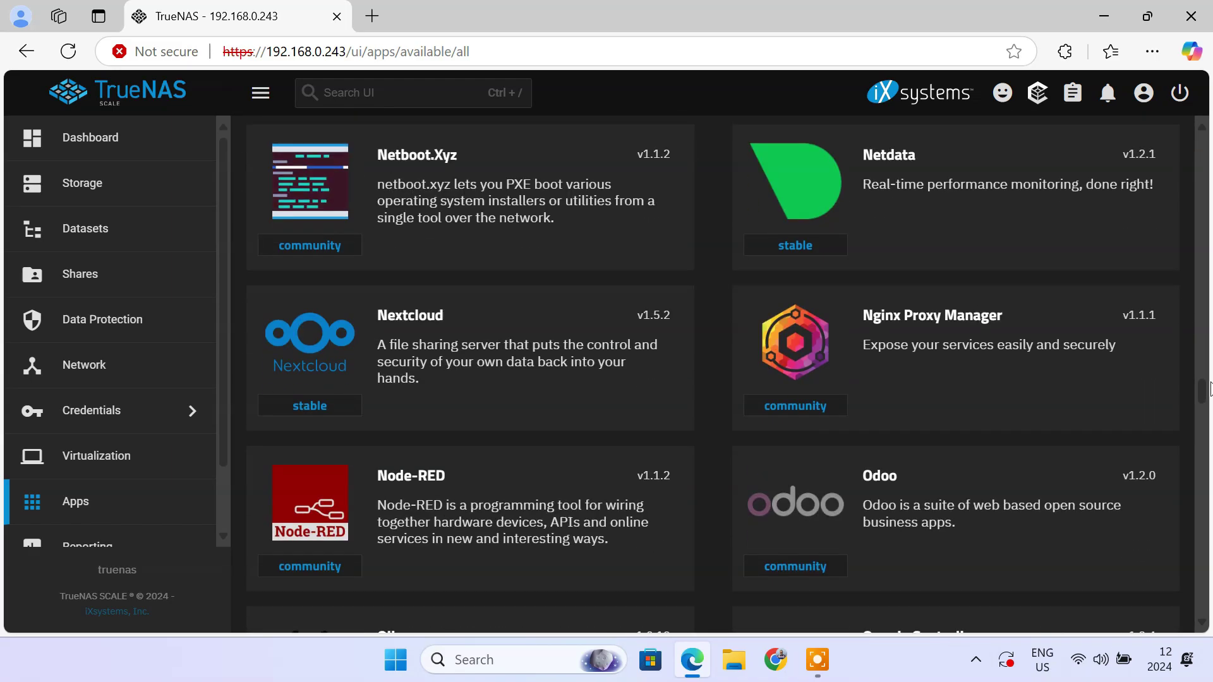
left_click(441, 338)
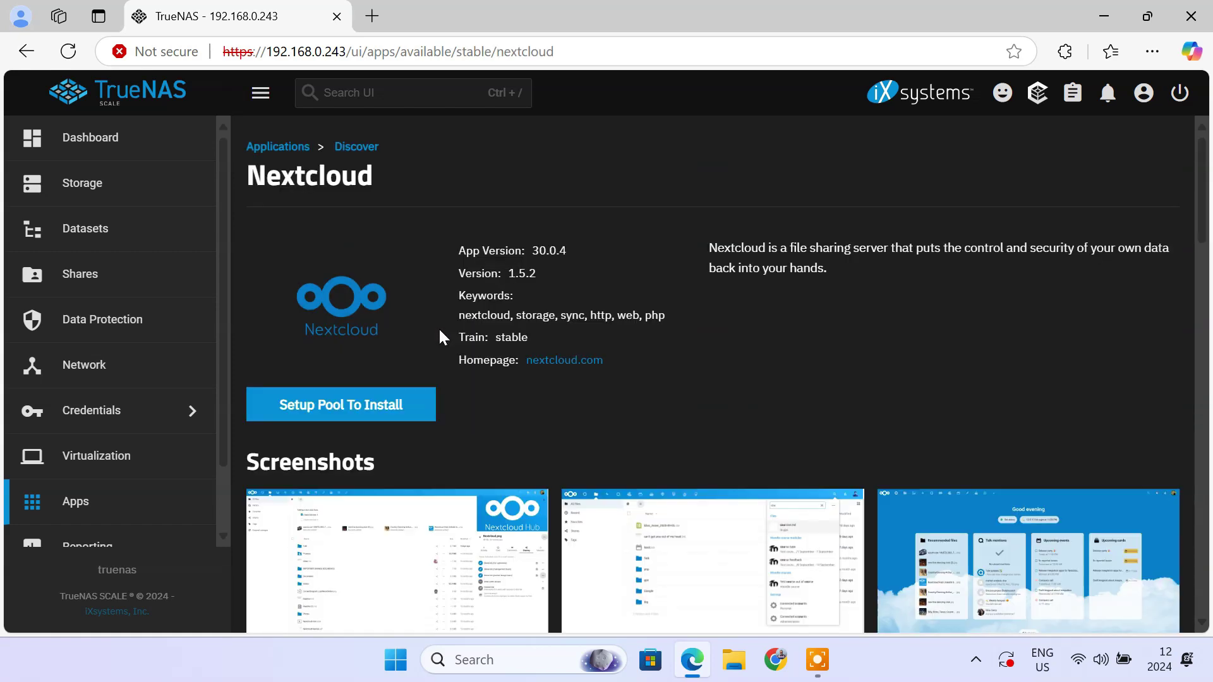
scroll(440, 339, "down", 5)
scroll(442, 331, "up", 5)
- Choose the NextCloud pool for apps and accept the third-party application warning
left_click(341, 414)
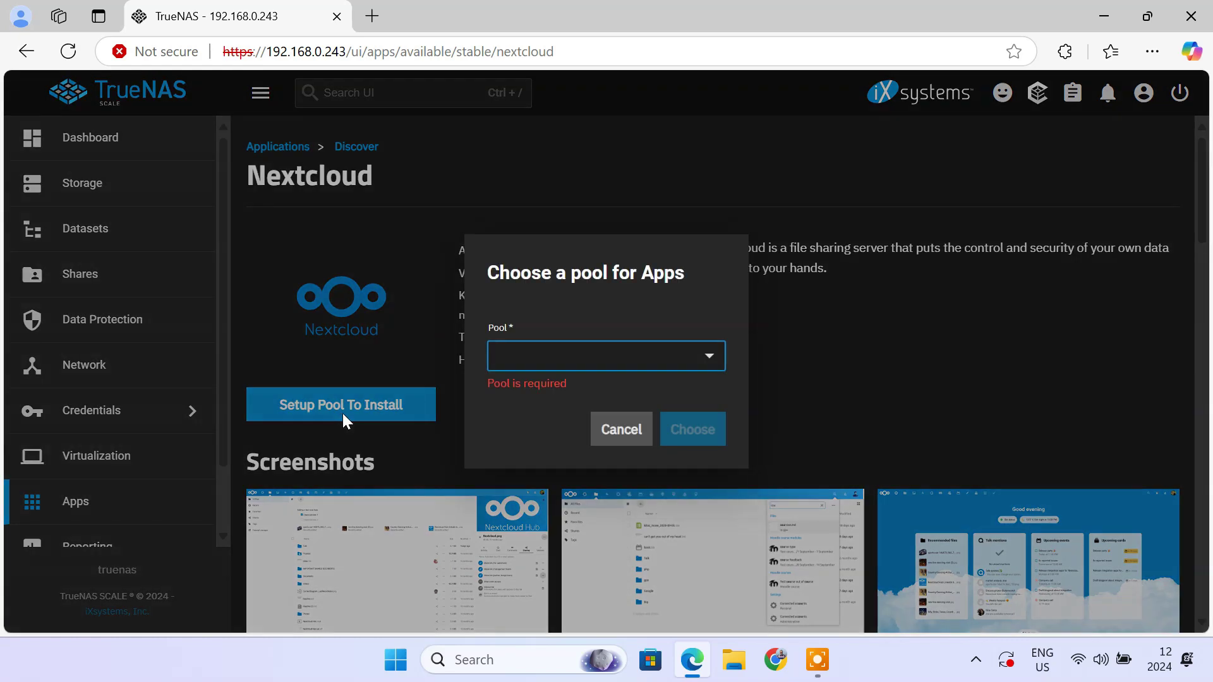
left_click(542, 361)
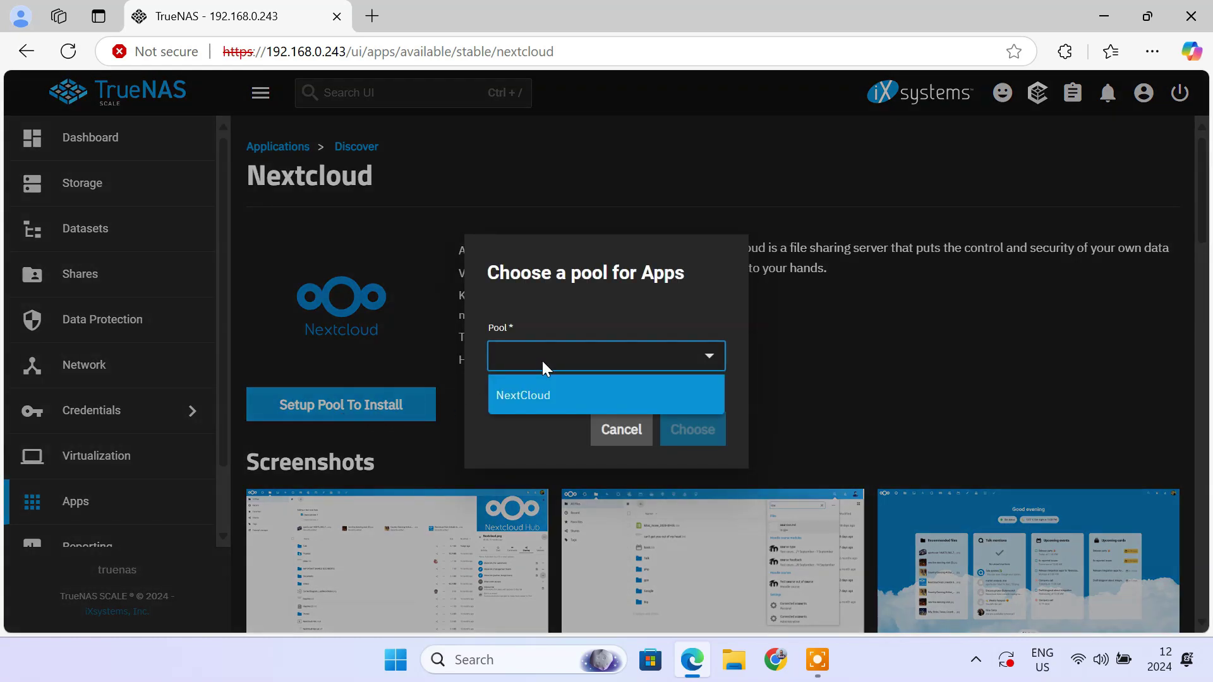
left_click(542, 398)
left_click(693, 420)
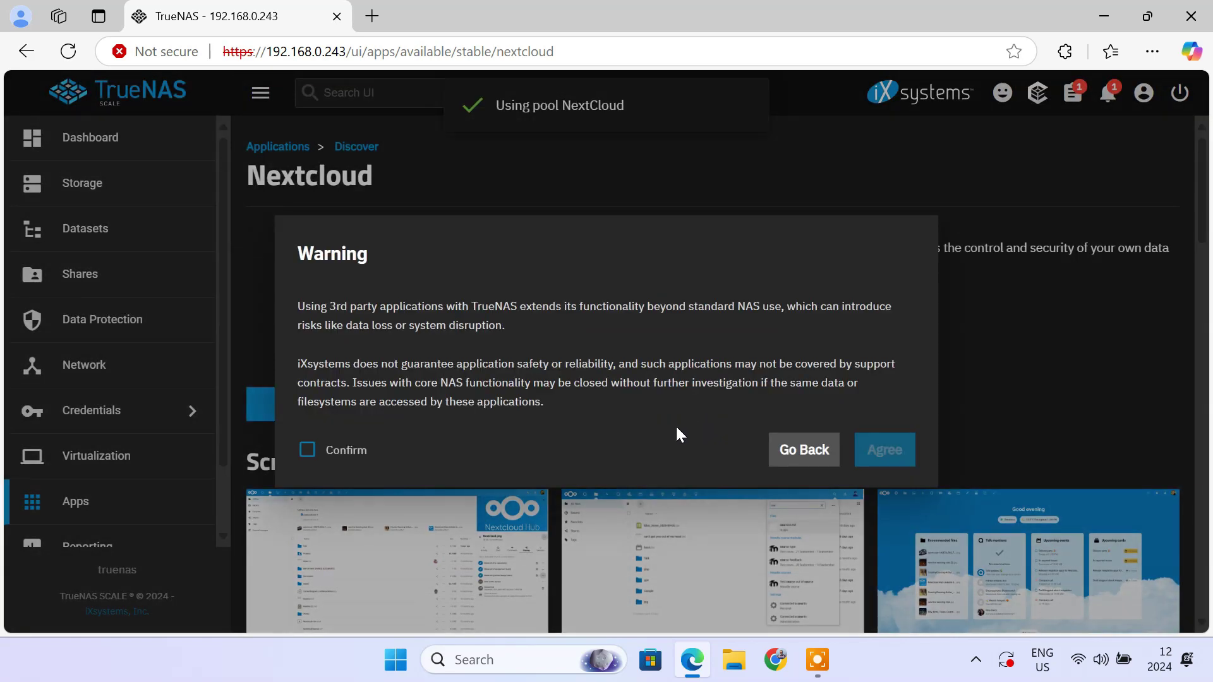
left_click(307, 455)
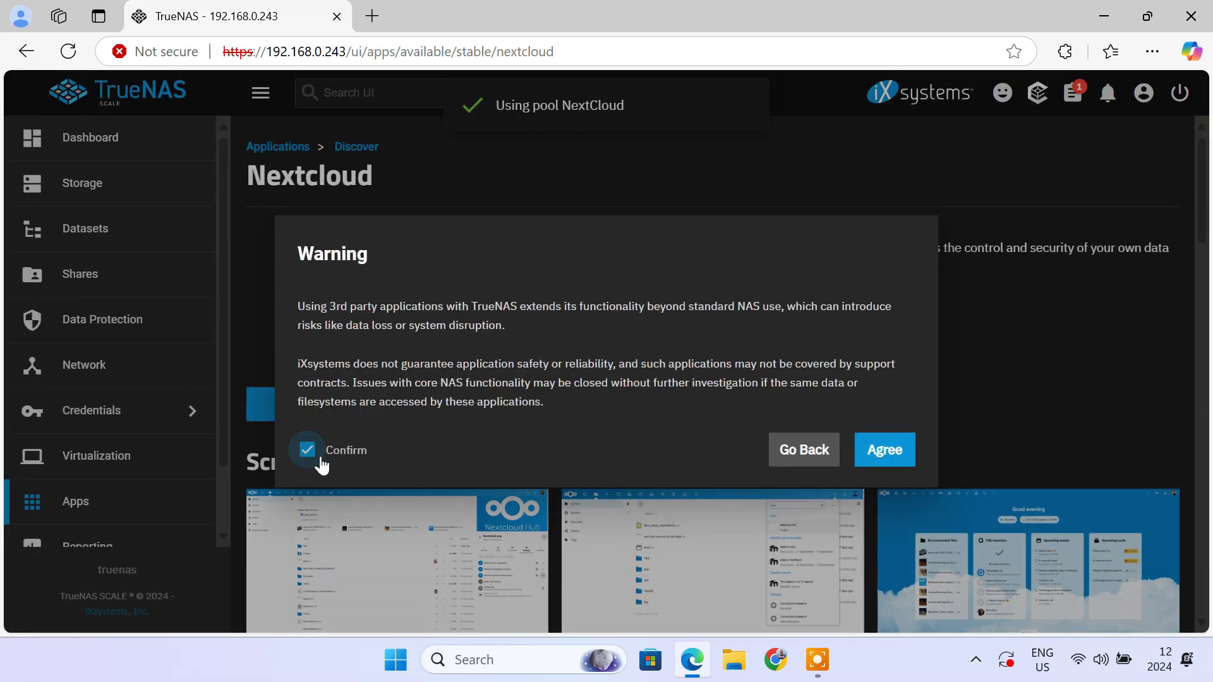
left_click(863, 464)
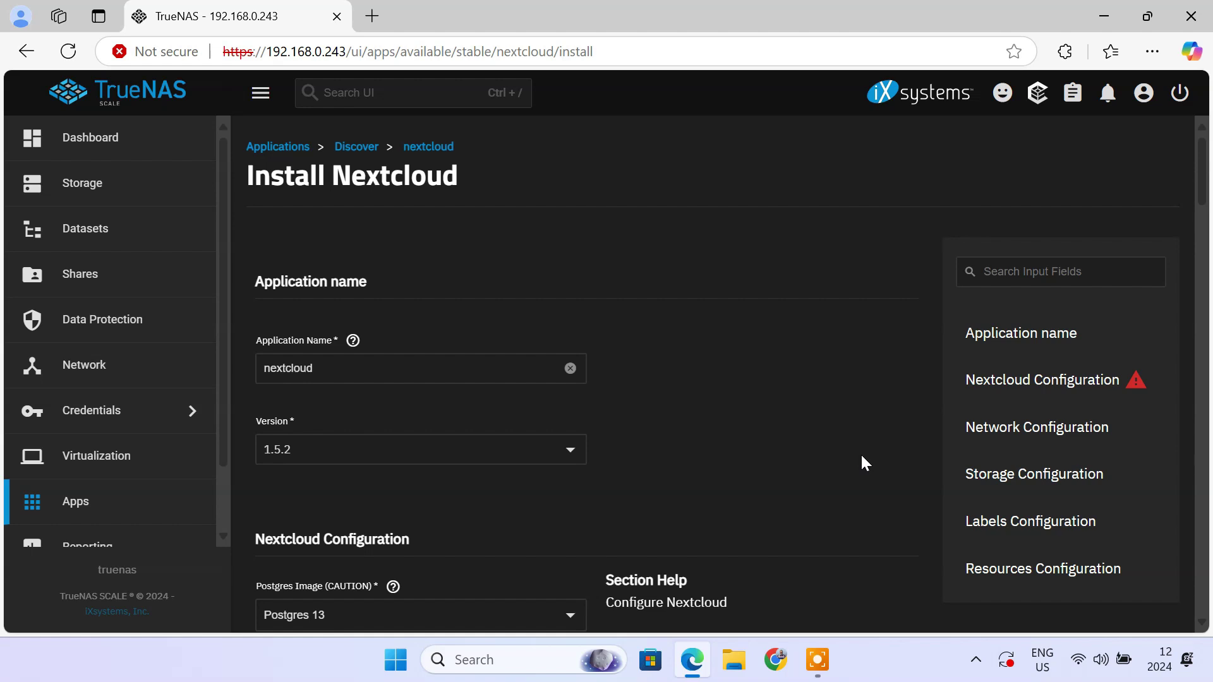
- Enter the Nextcloud admin username and password
scroll(863, 462, "down", 5)
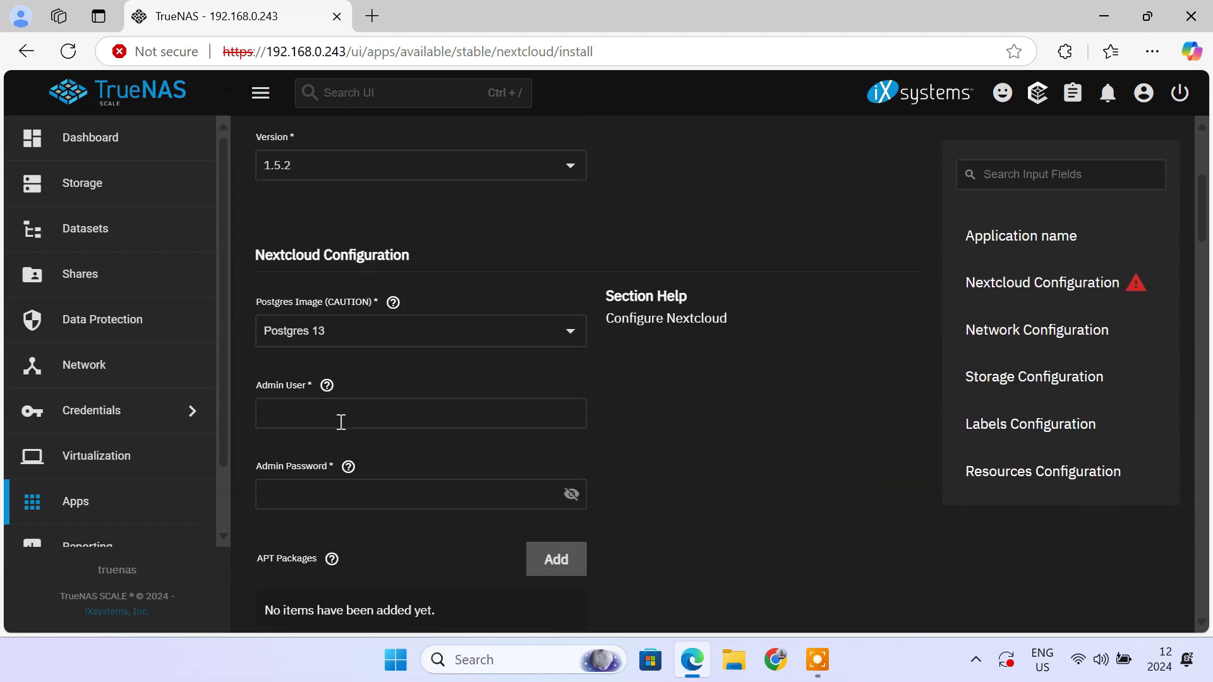
left_click(339, 420)
type("milan")
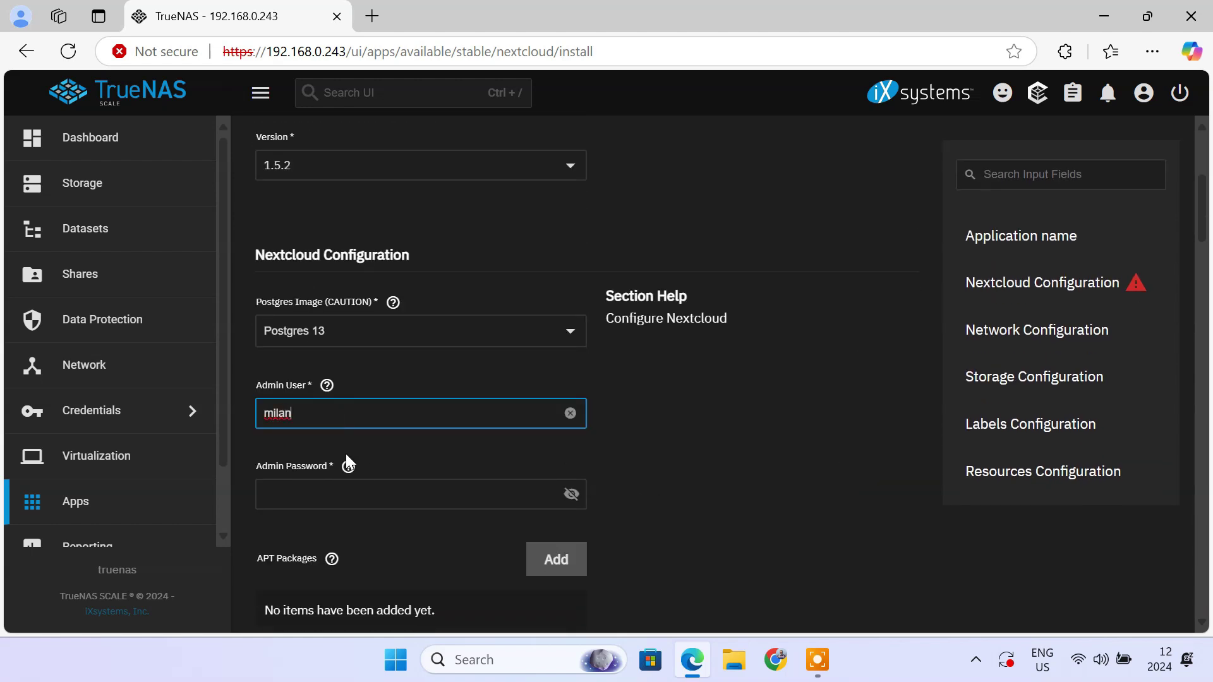
left_click(369, 493)
type("********")
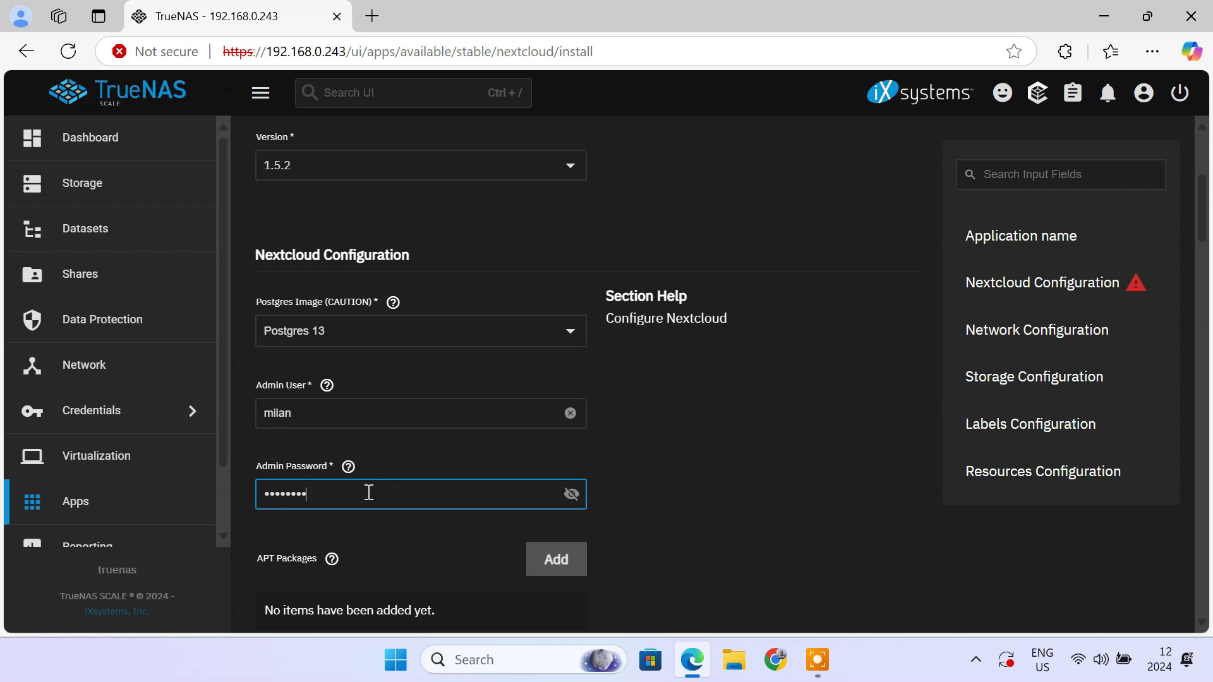
- Copy the server IP 192.168.0.243 from the address bar into the Host field
scroll(369, 493, "down", 7)
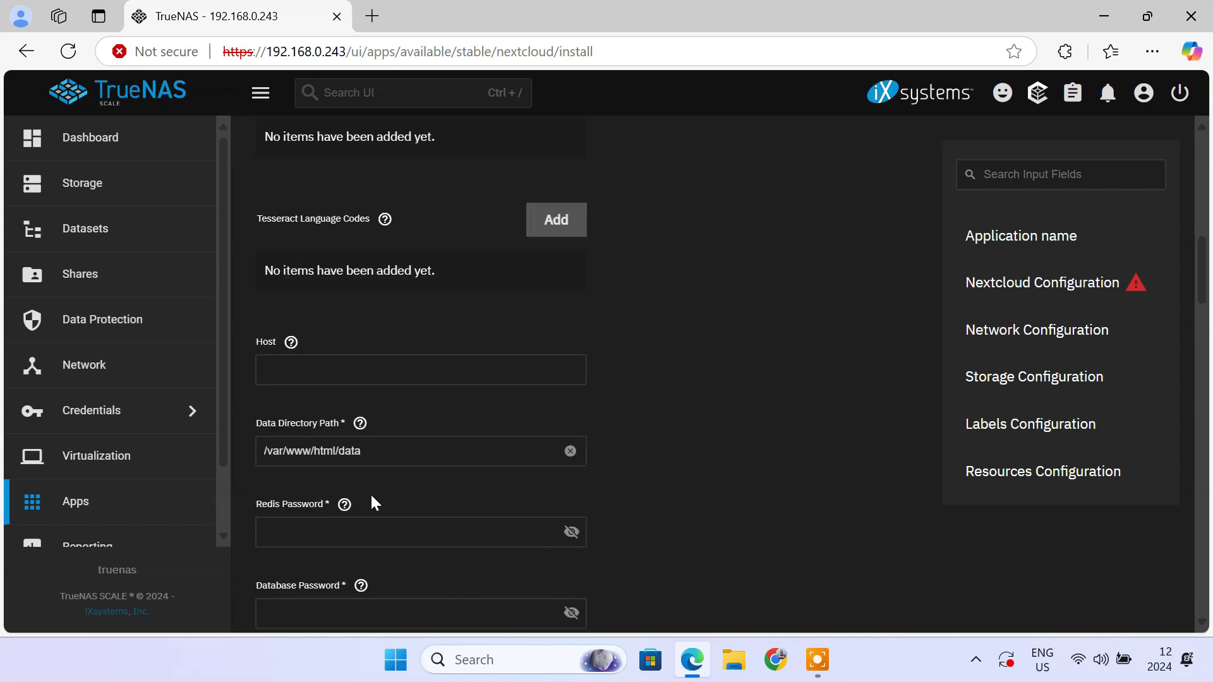
left_click(317, 376)
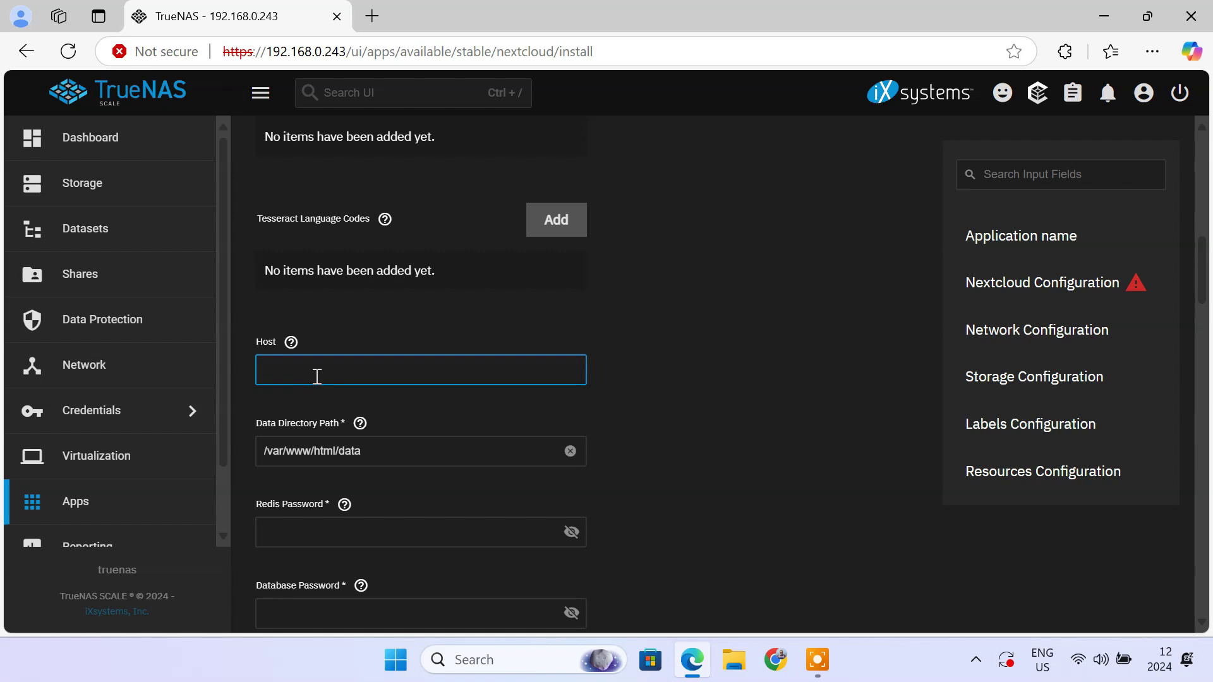
left_click(279, 51)
left_click_drag(266, 51, 348, 40)
key("ctrl+c")
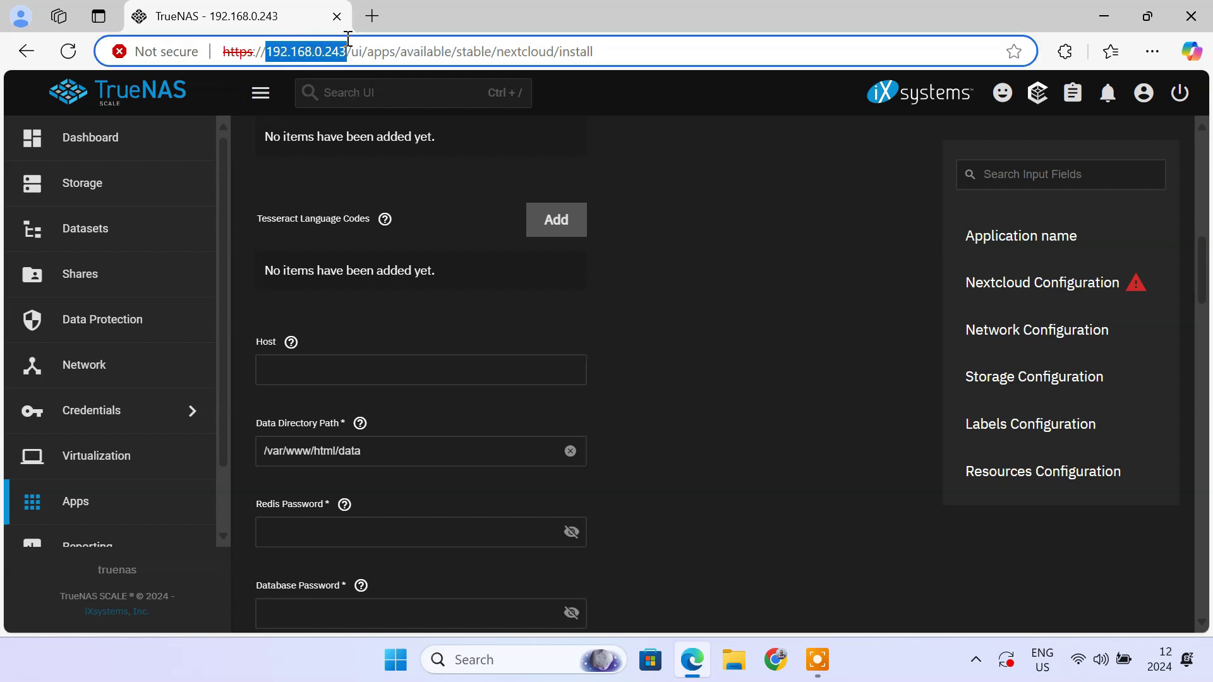
left_click(369, 366)
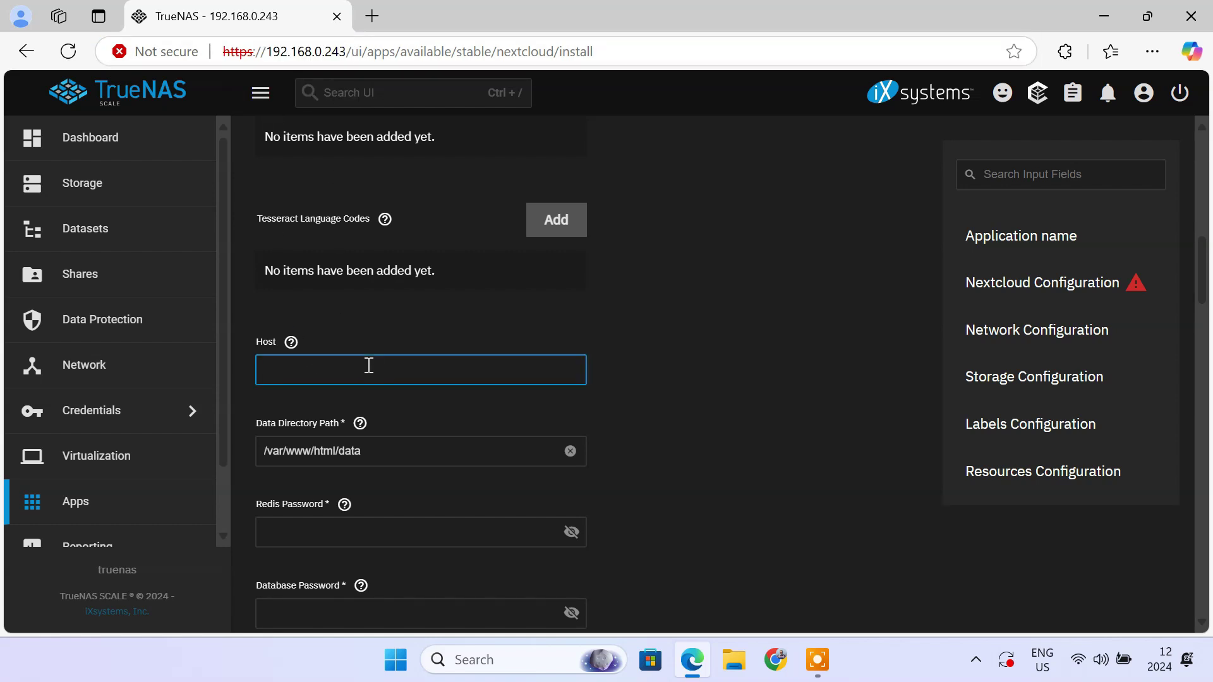
key("ctrl+v")
- Fill in the Redis password and the database password
scroll(626, 423, "down", 3)
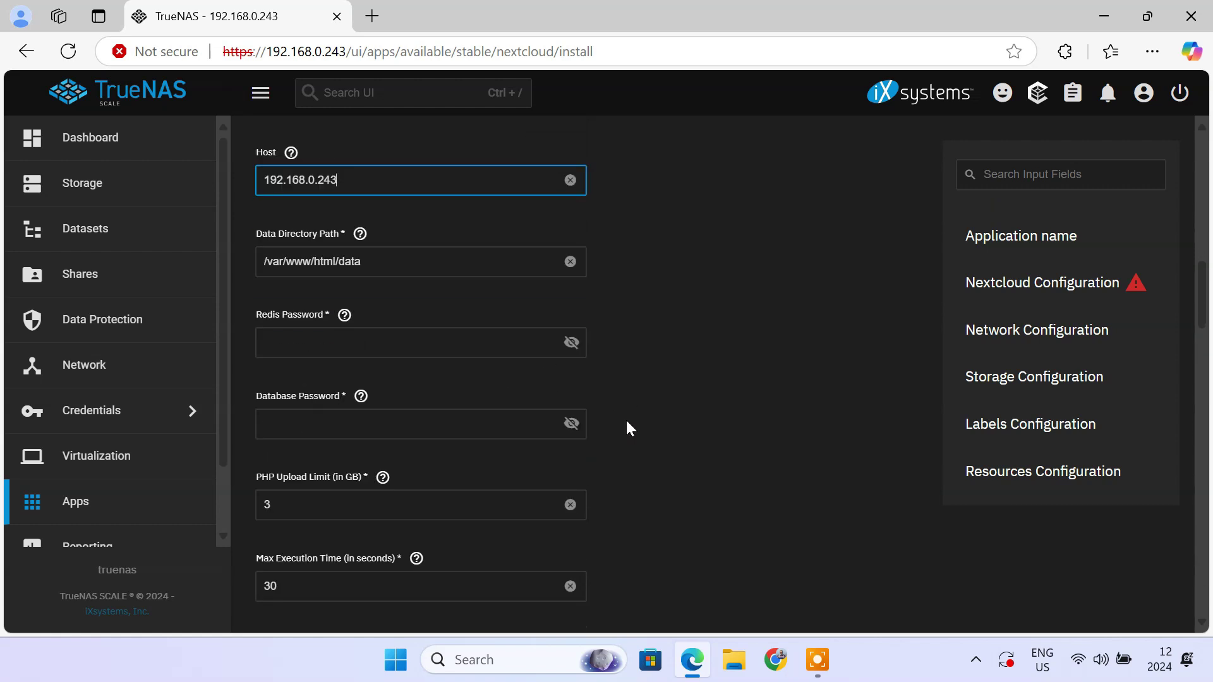
left_click(347, 341)
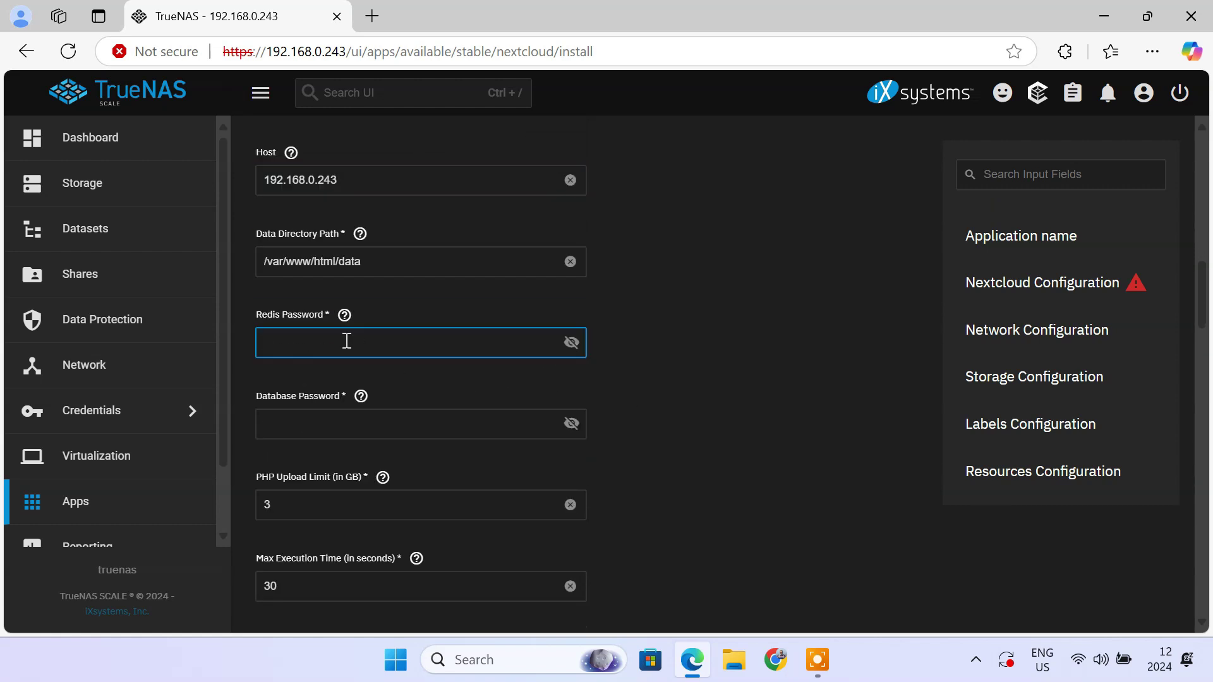
left_click(369, 421)
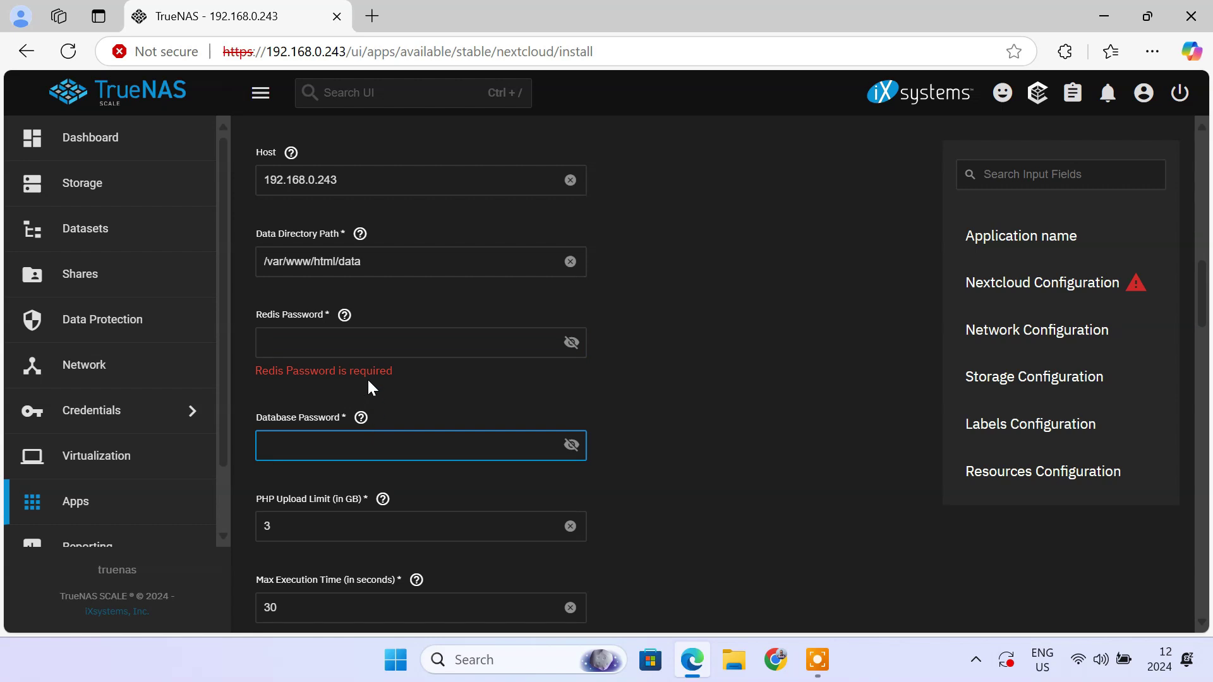
left_click(365, 341)
type("********")
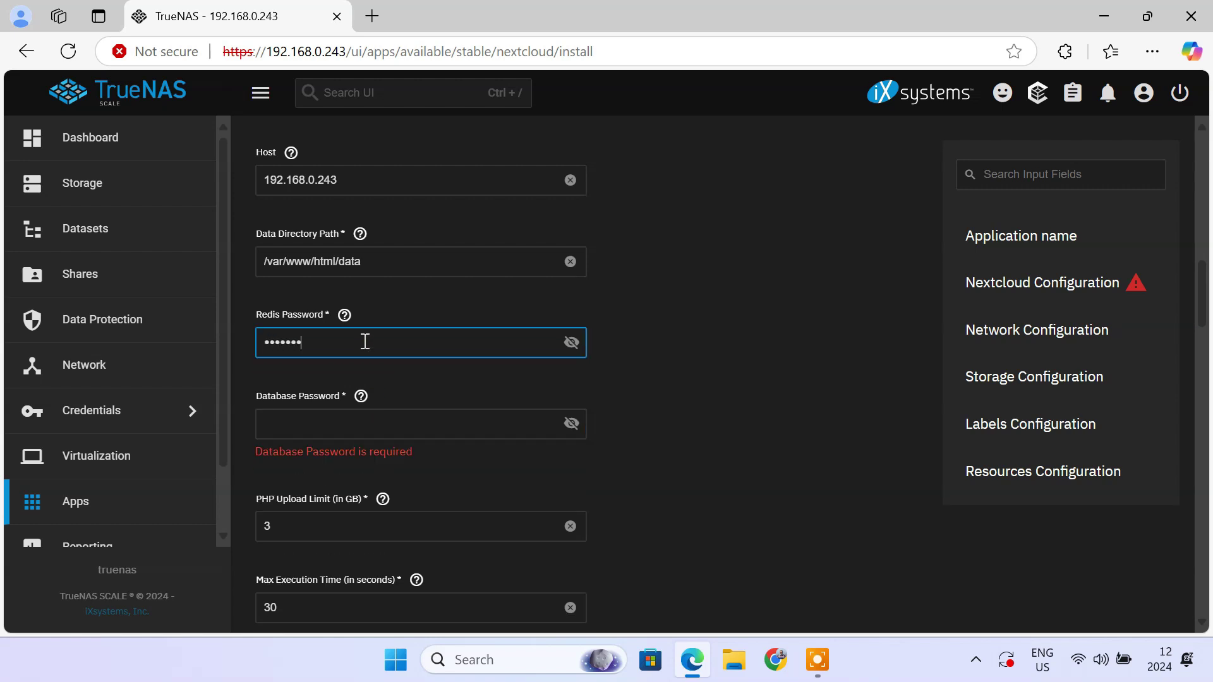
left_click(379, 424)
type("*******")
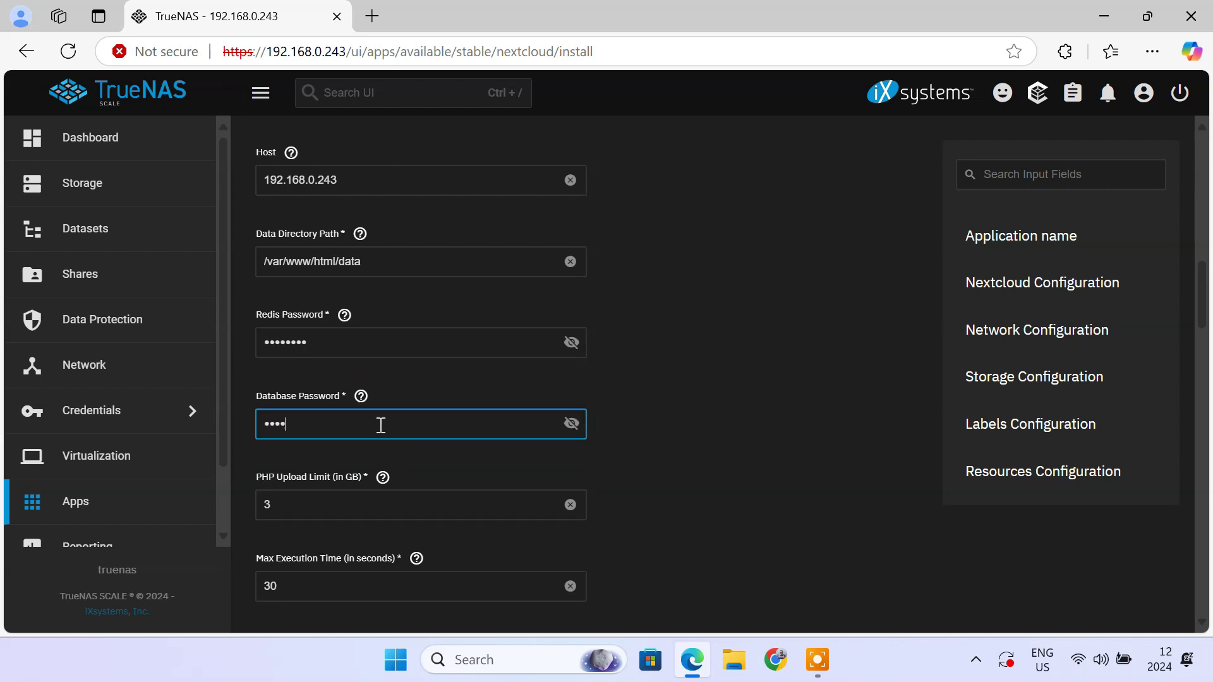
type("*")
- Enable cron, pick the truenas_default certificate, and install Nextcloud
scroll(673, 469, "down", 4)
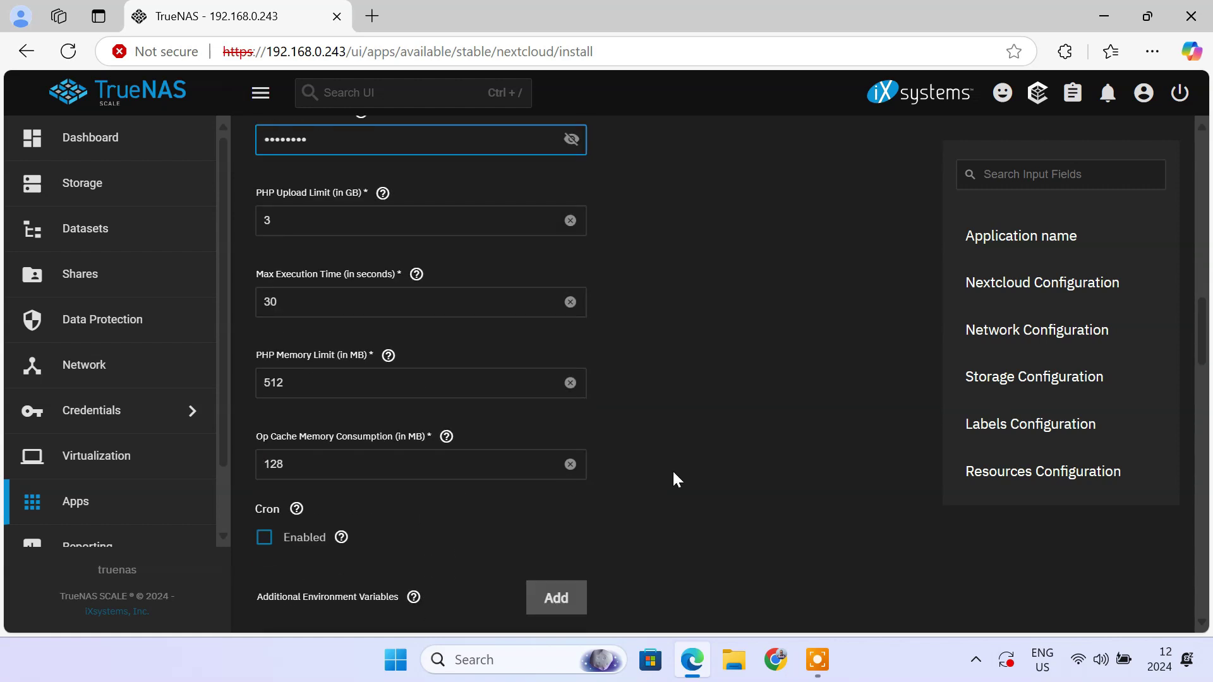
scroll(674, 474, "down", 3)
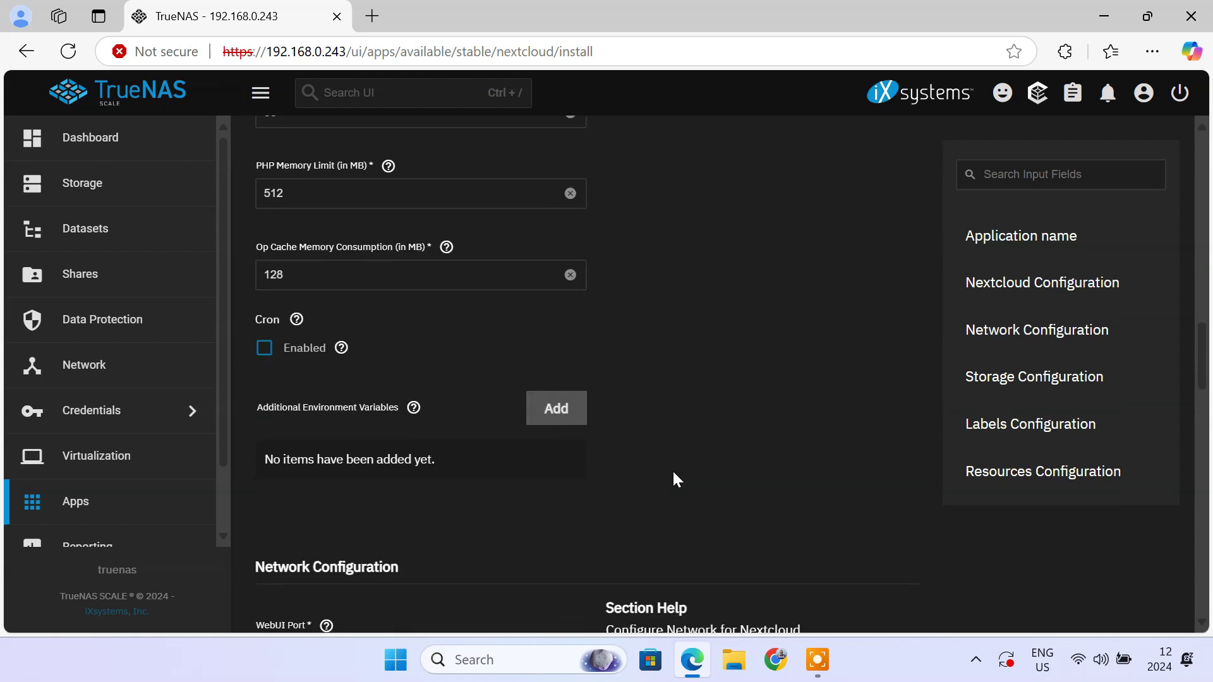
left_click(268, 353)
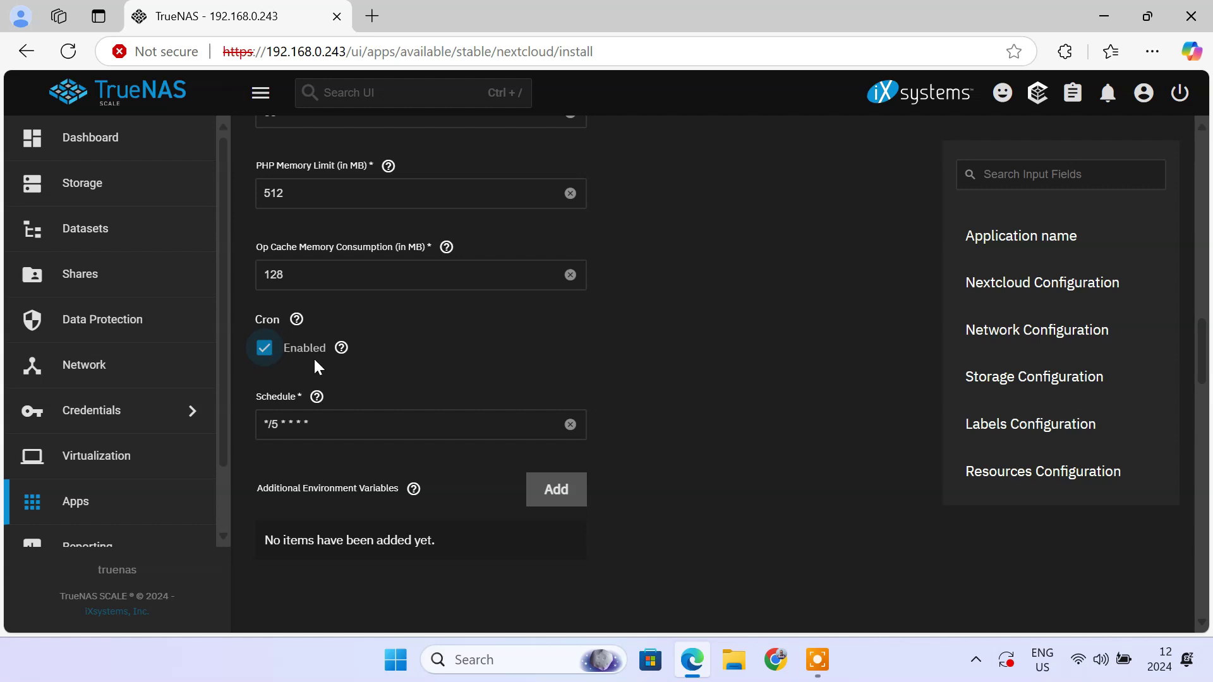
scroll(693, 398, "down", 4)
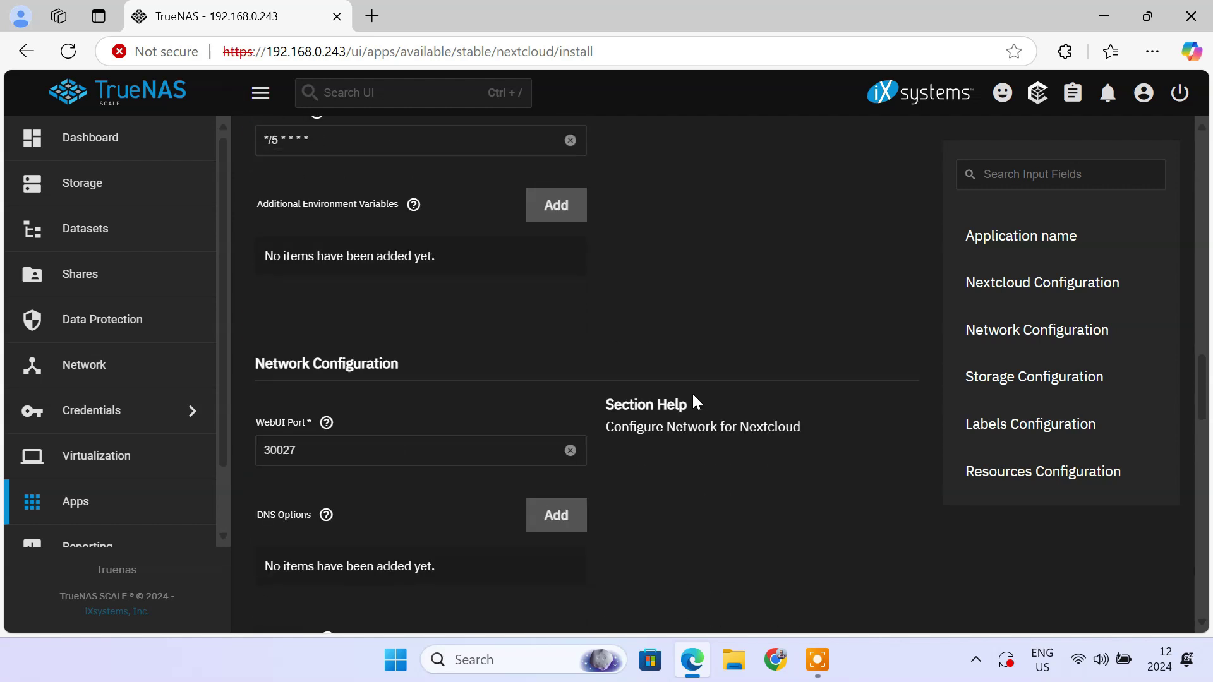
scroll(694, 398, "down", 5)
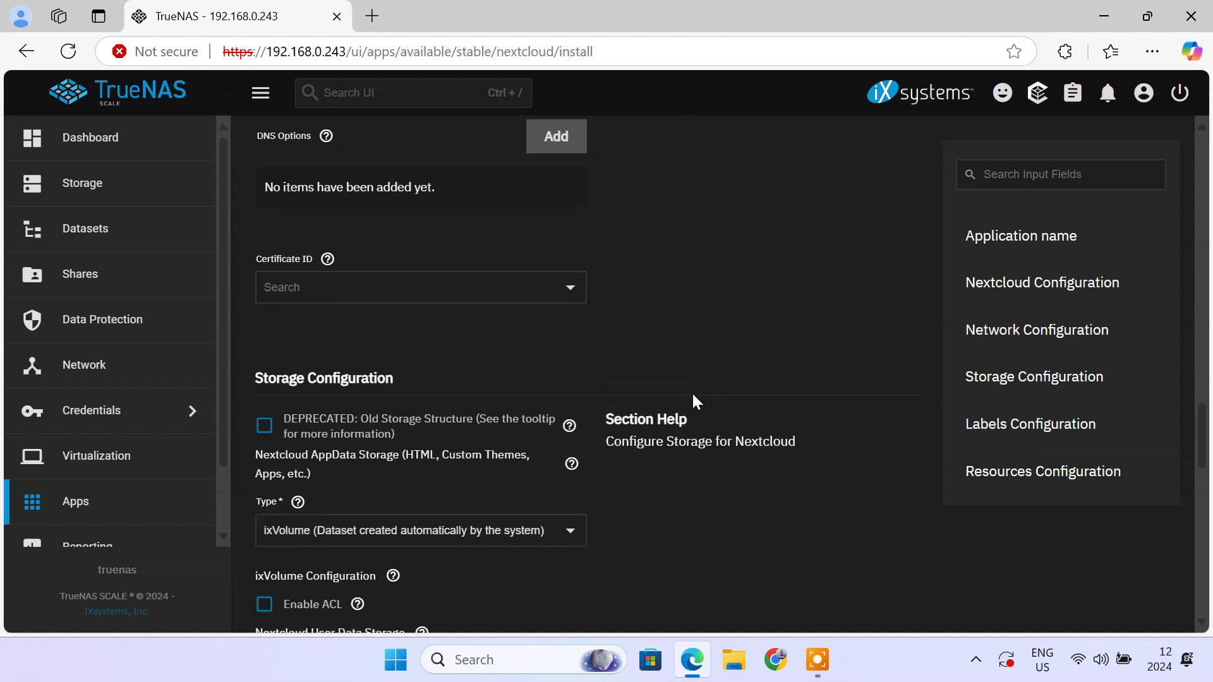
left_click(328, 293)
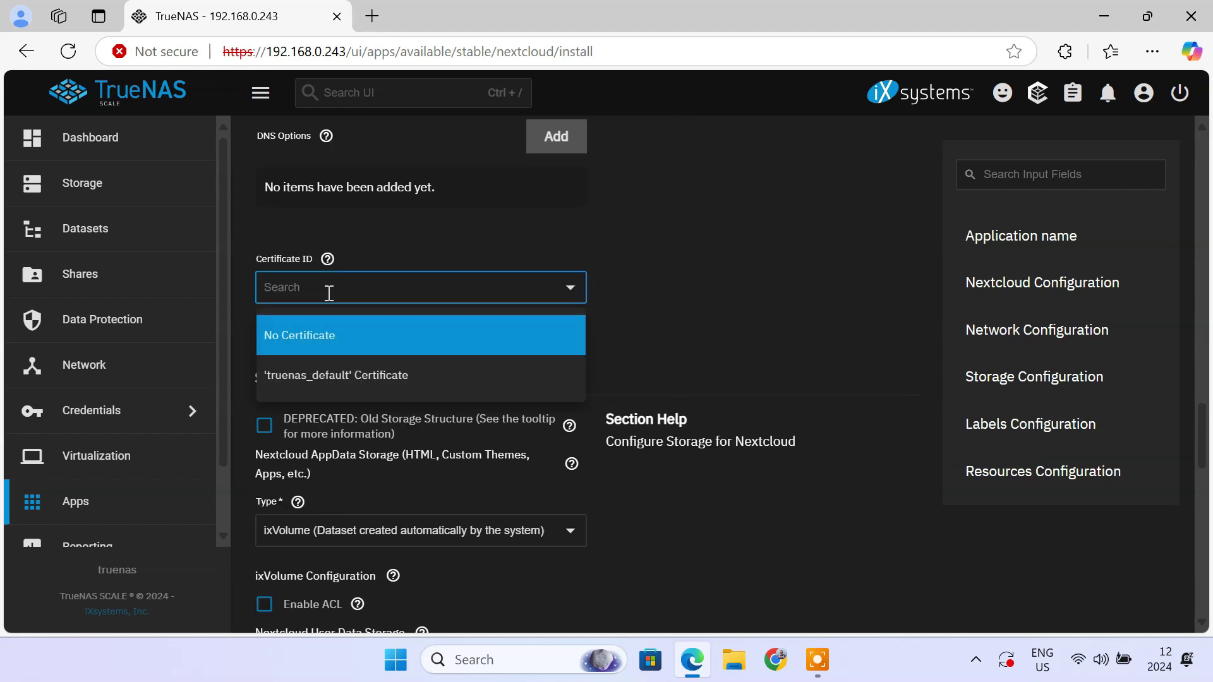
left_click(371, 381)
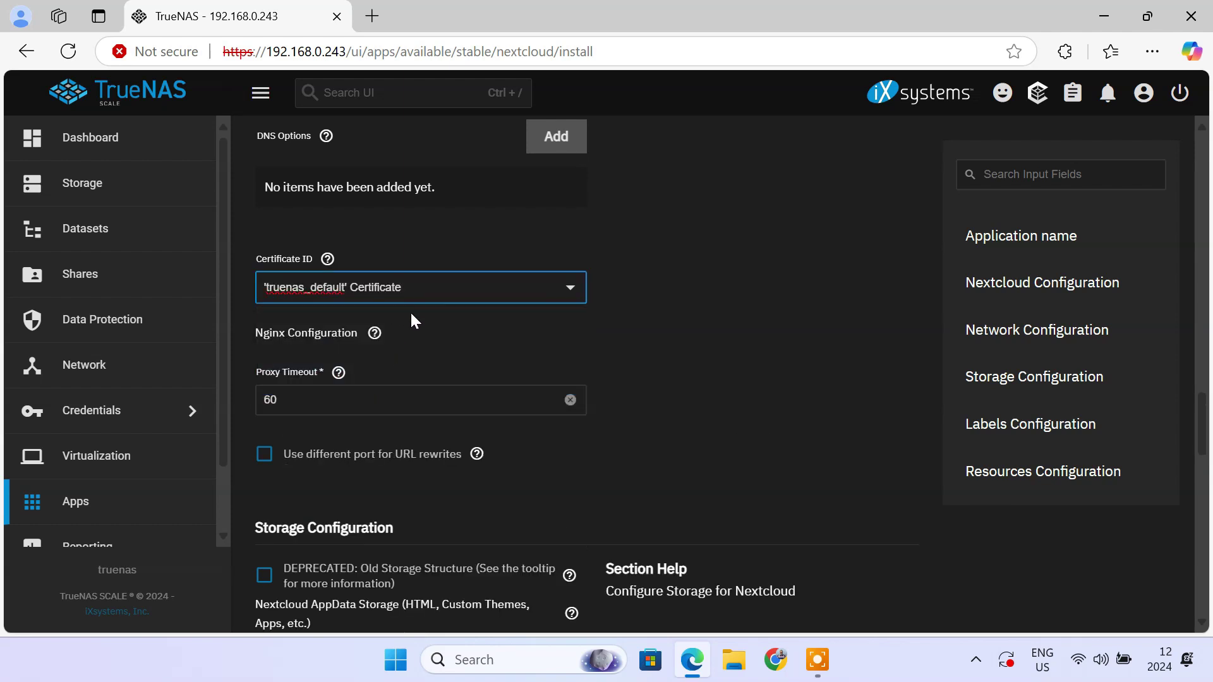
scroll(693, 406, "down", 10)
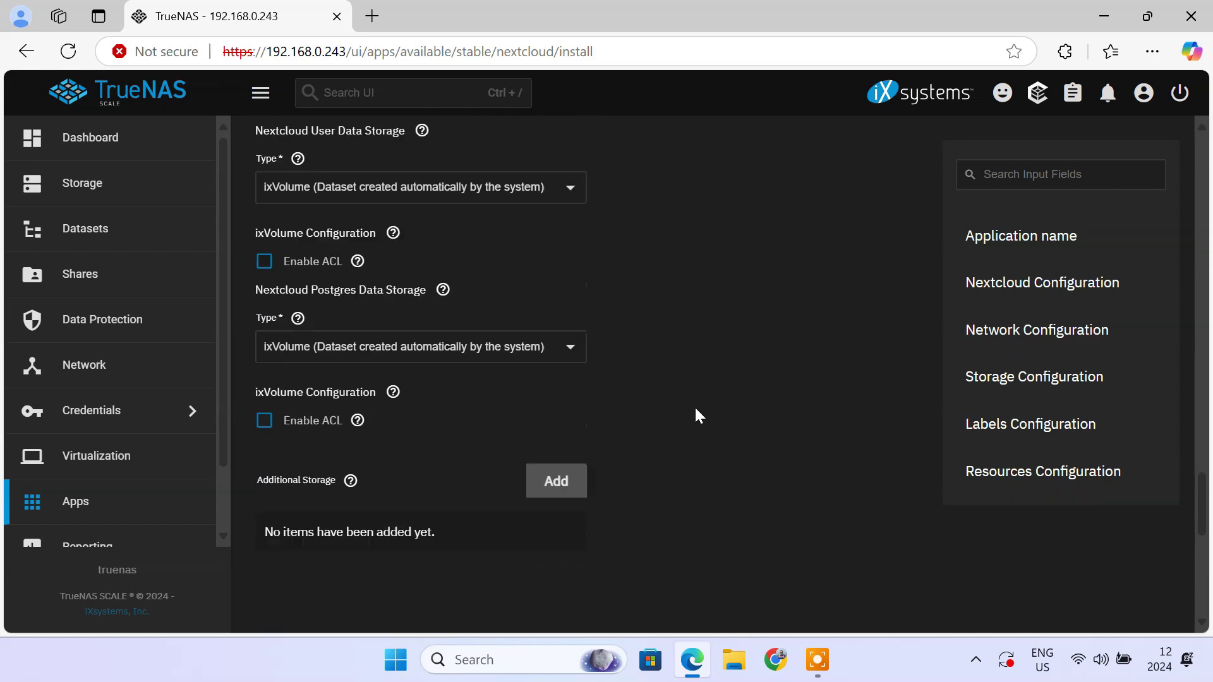
scroll(695, 411, "down", 5)
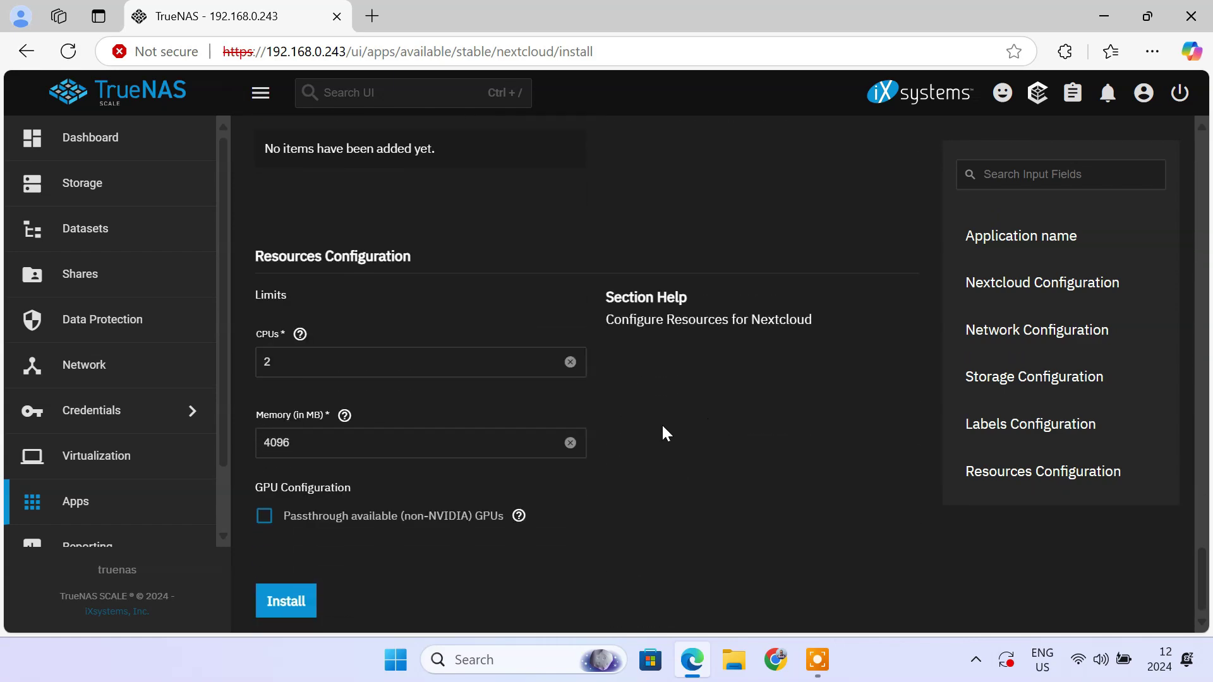
left_click(294, 604)
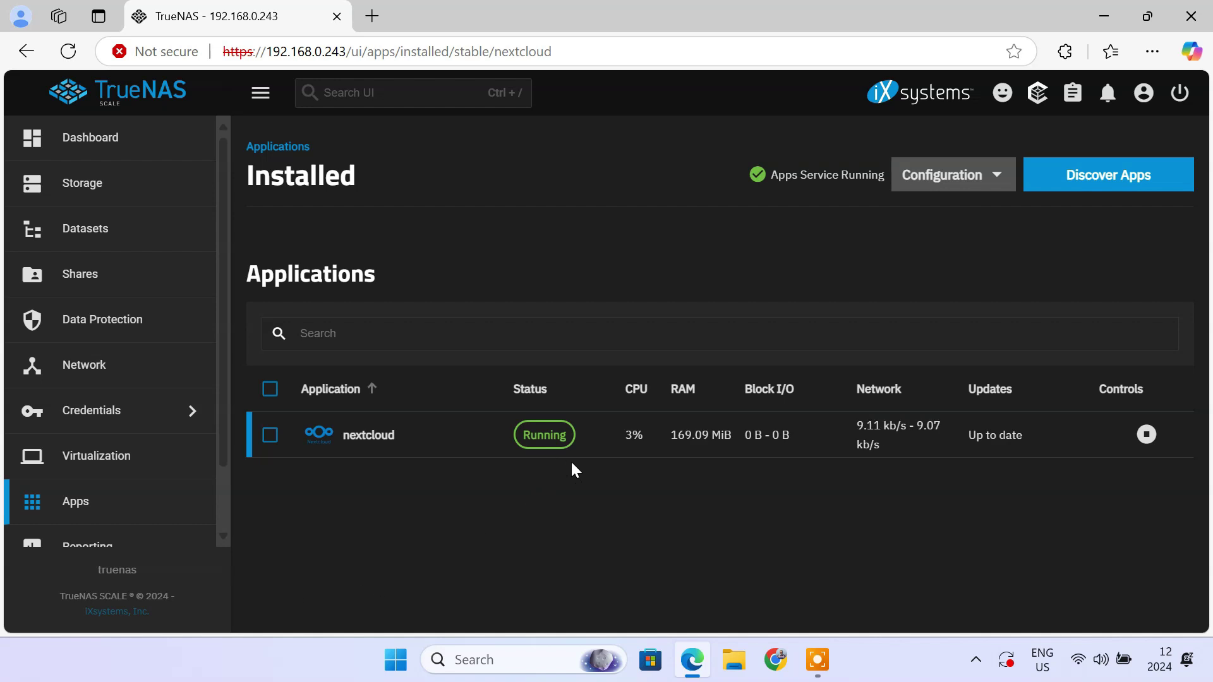
- Open the installed nextcloud app's details and launch its Web UI
left_click(605, 449)
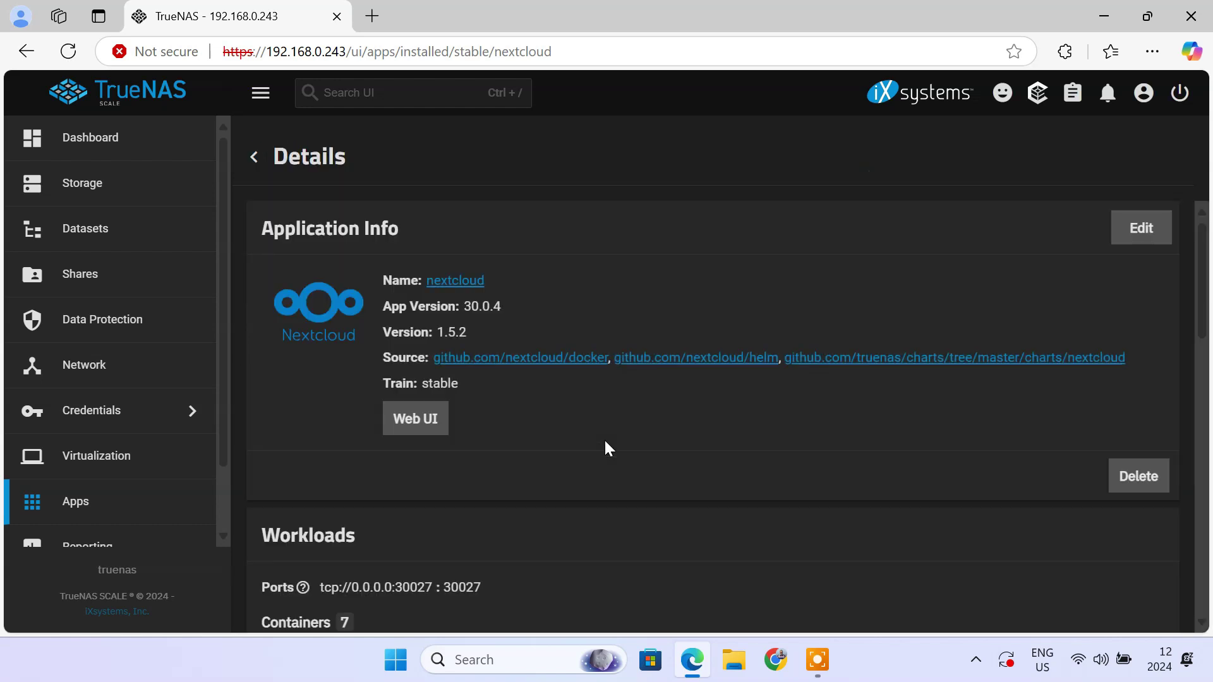
left_click(432, 428)
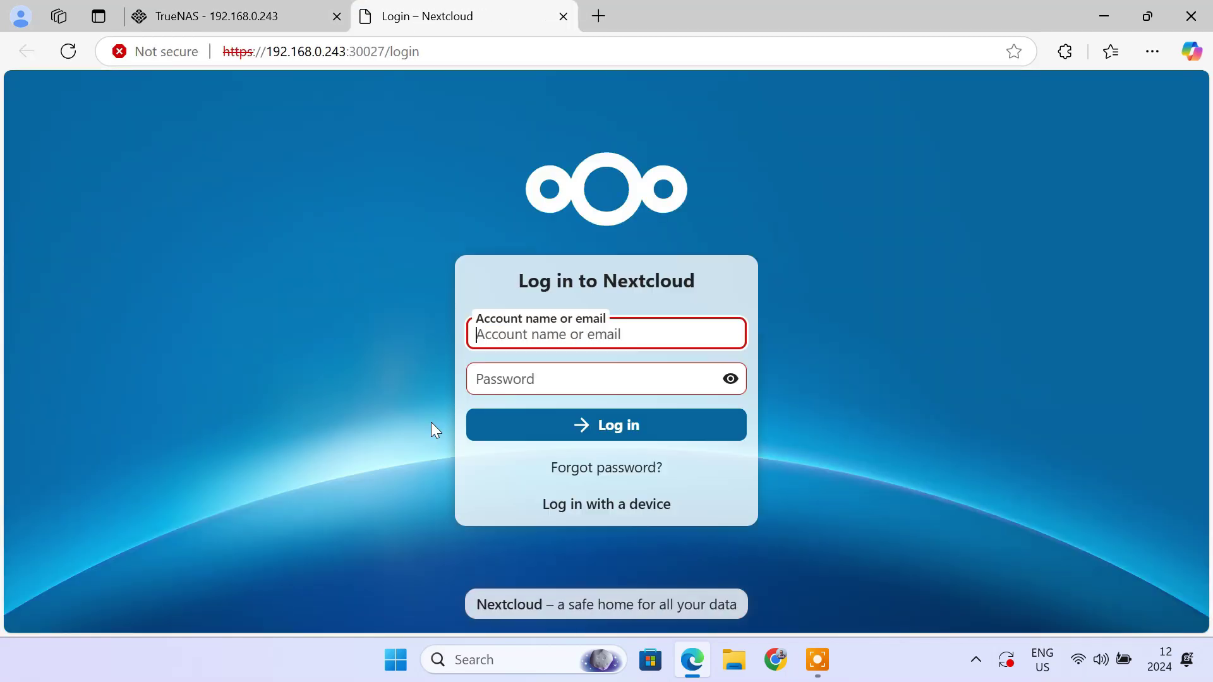
- Log in to Nextcloud with the admin account and dismiss the Nextcloud Hub welcome popup
left_click(642, 336)
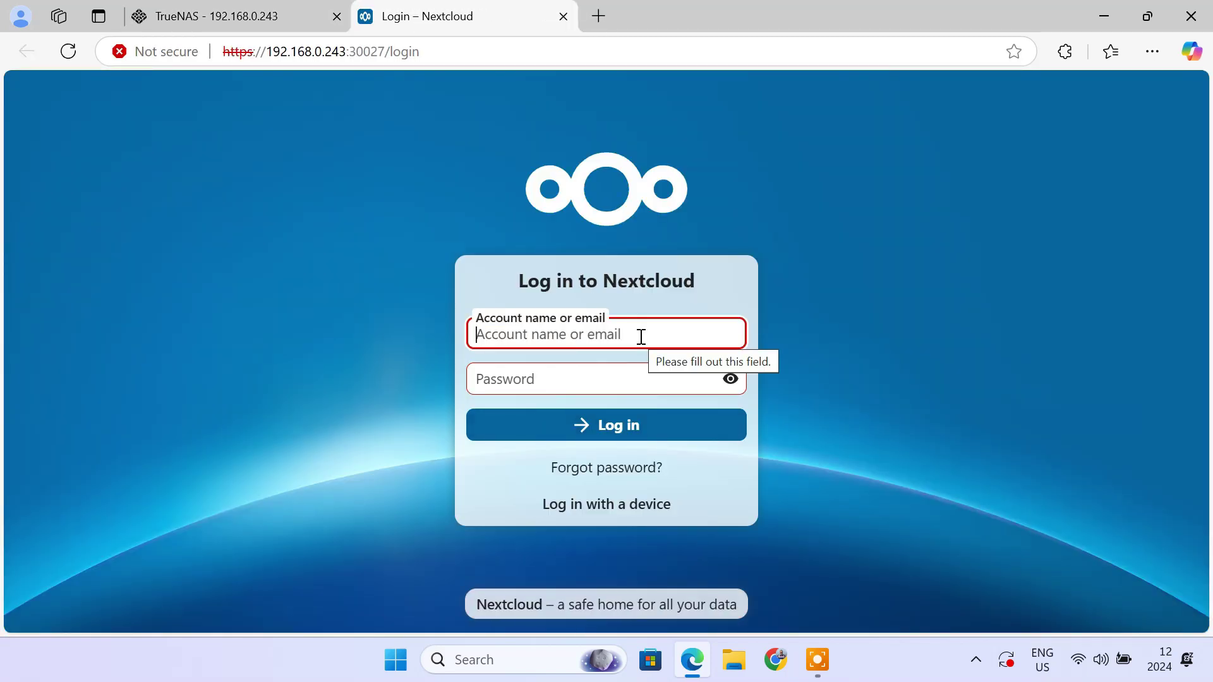
type("milan")
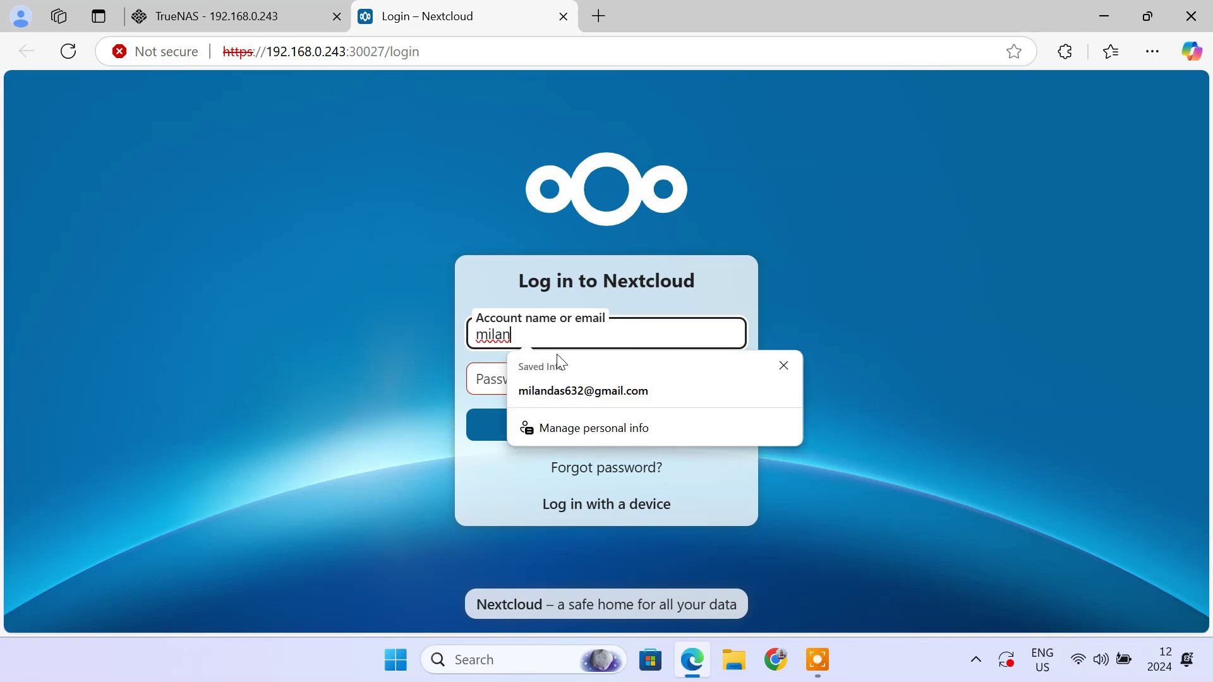
left_click(506, 379)
type("••")
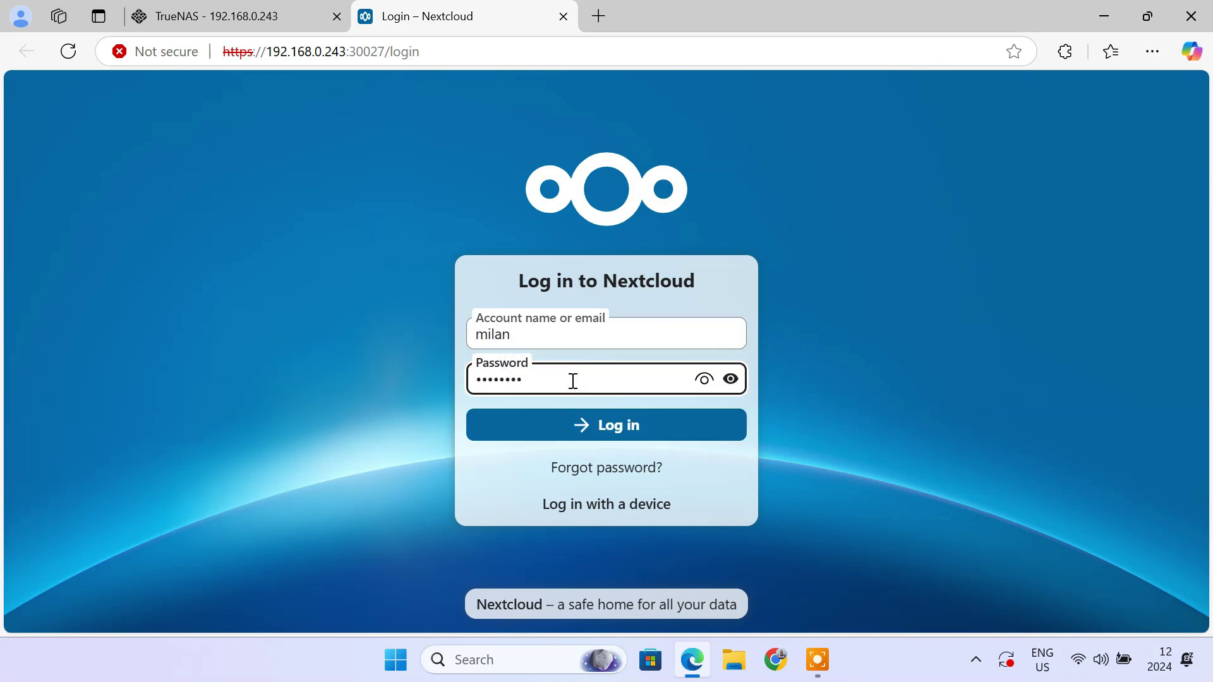
left_click(638, 430)
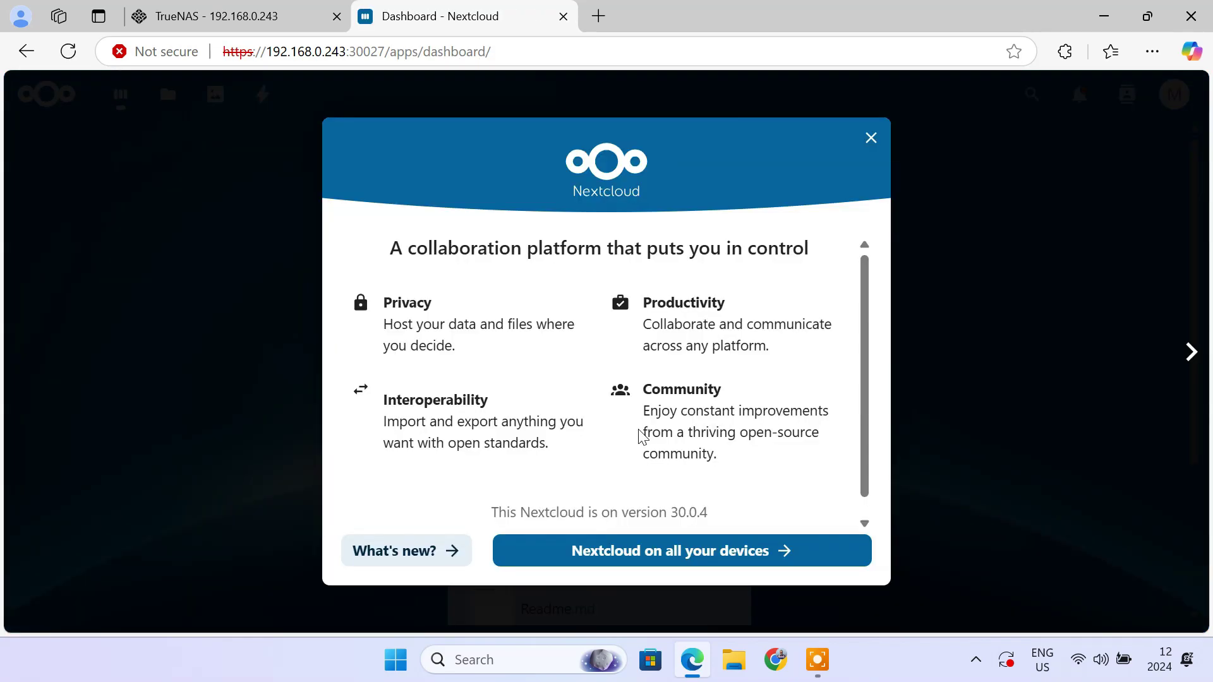
left_click(872, 139)
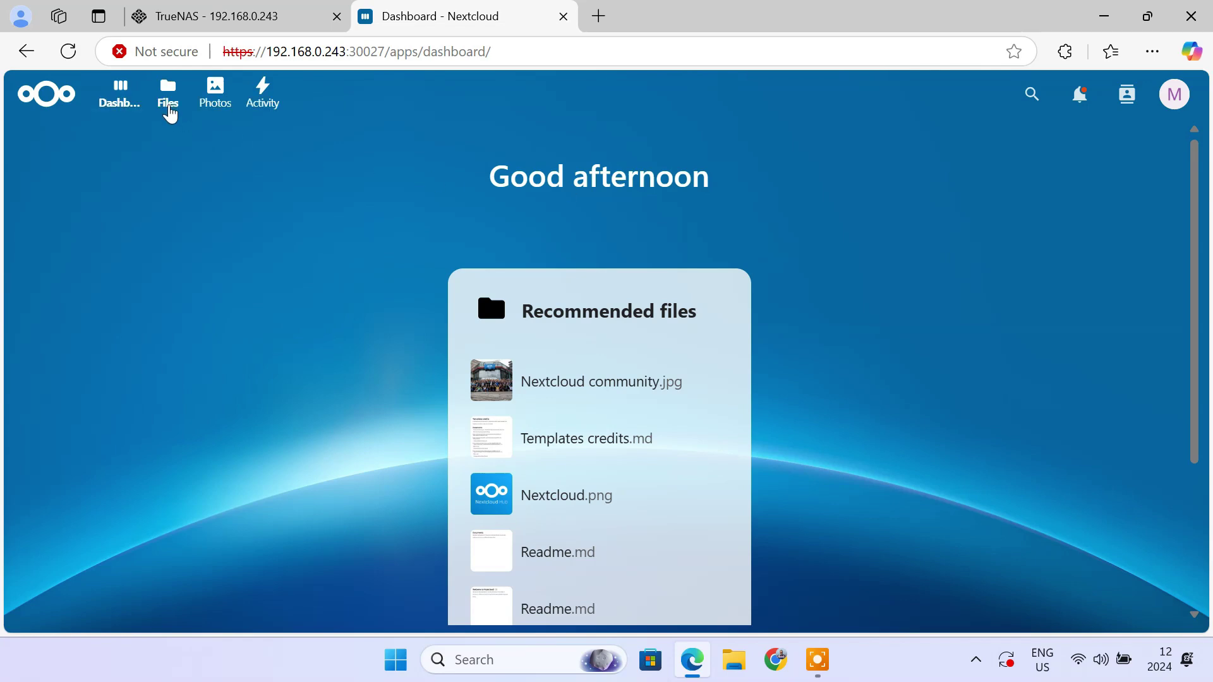
- Upload Underwater Warrior 2.mp4 and War Of Worlds.mp4 from the Videos folder into Files
left_click(171, 103)
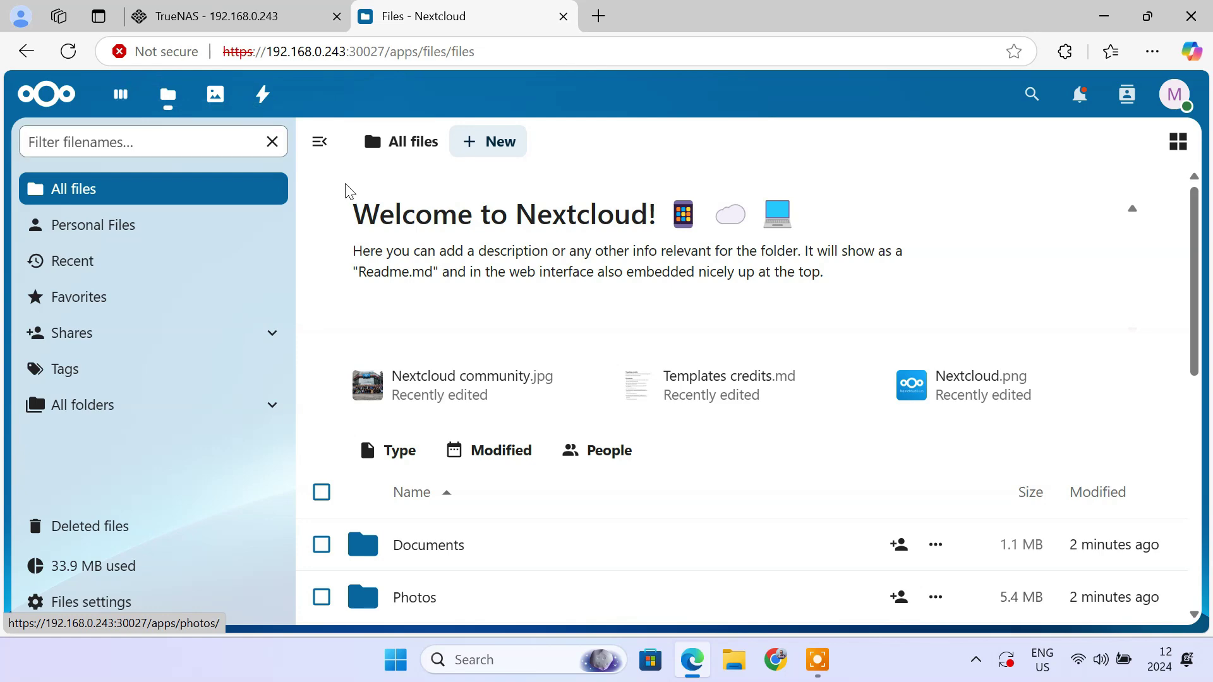
left_click(500, 152)
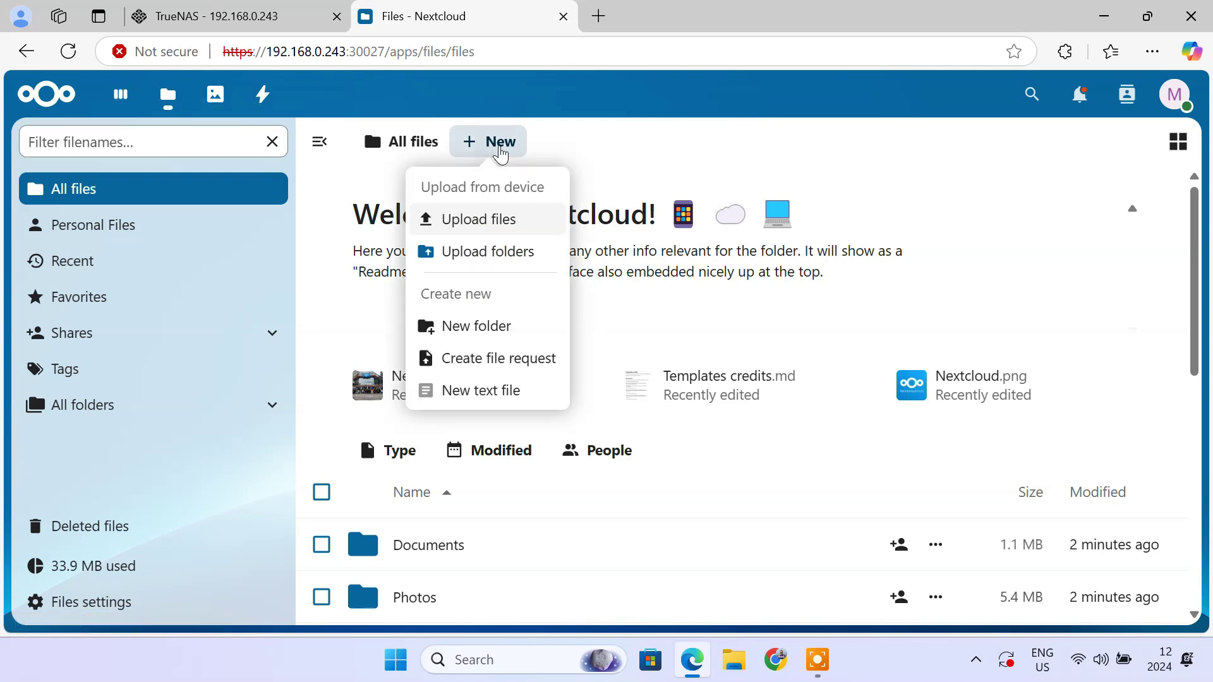
left_click(519, 222)
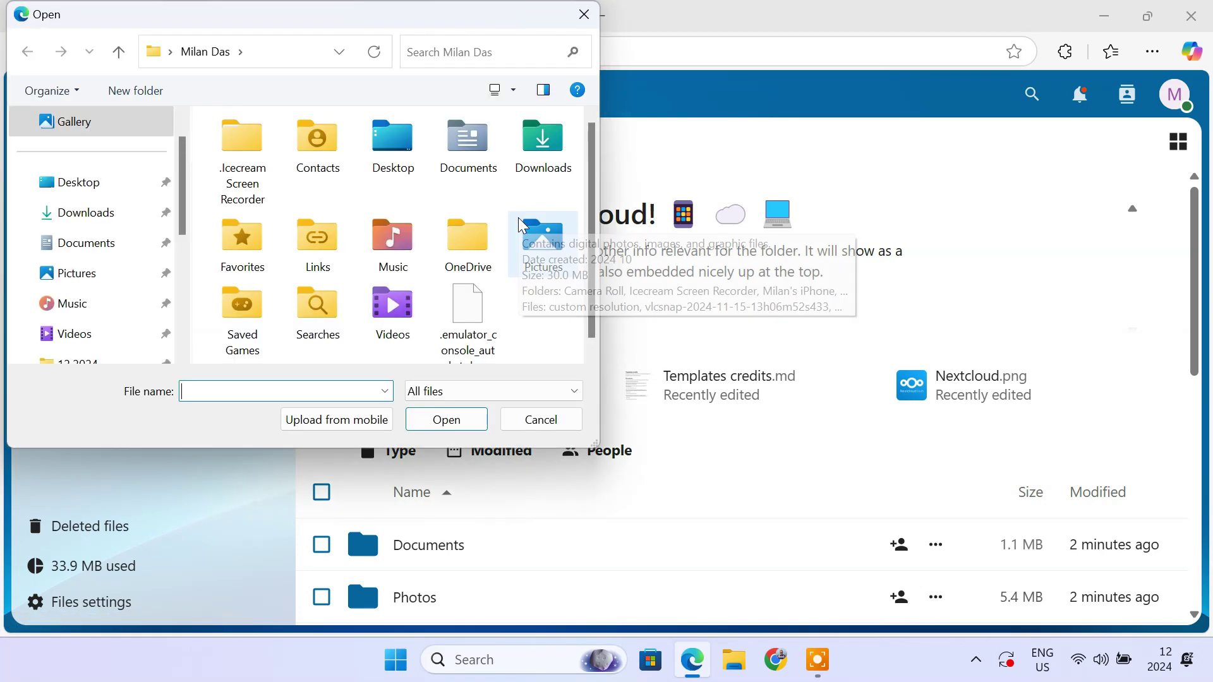
left_click(103, 337)
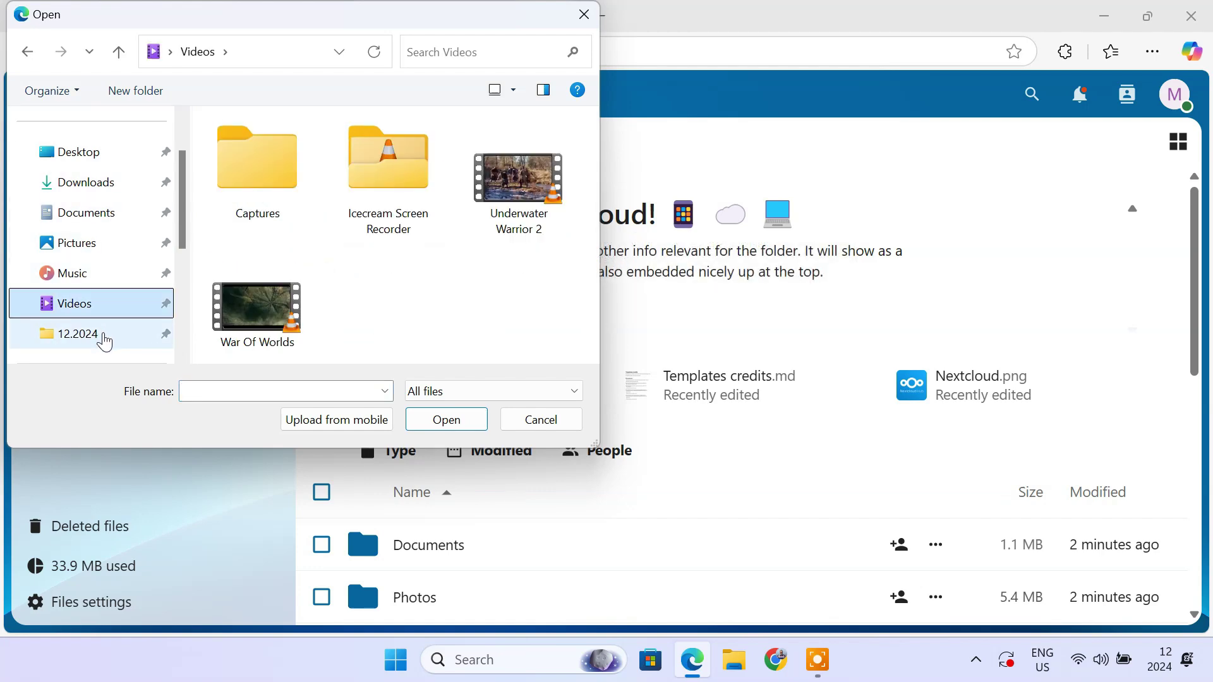
left_click(518, 189)
left_click(266, 332, "ctrl")
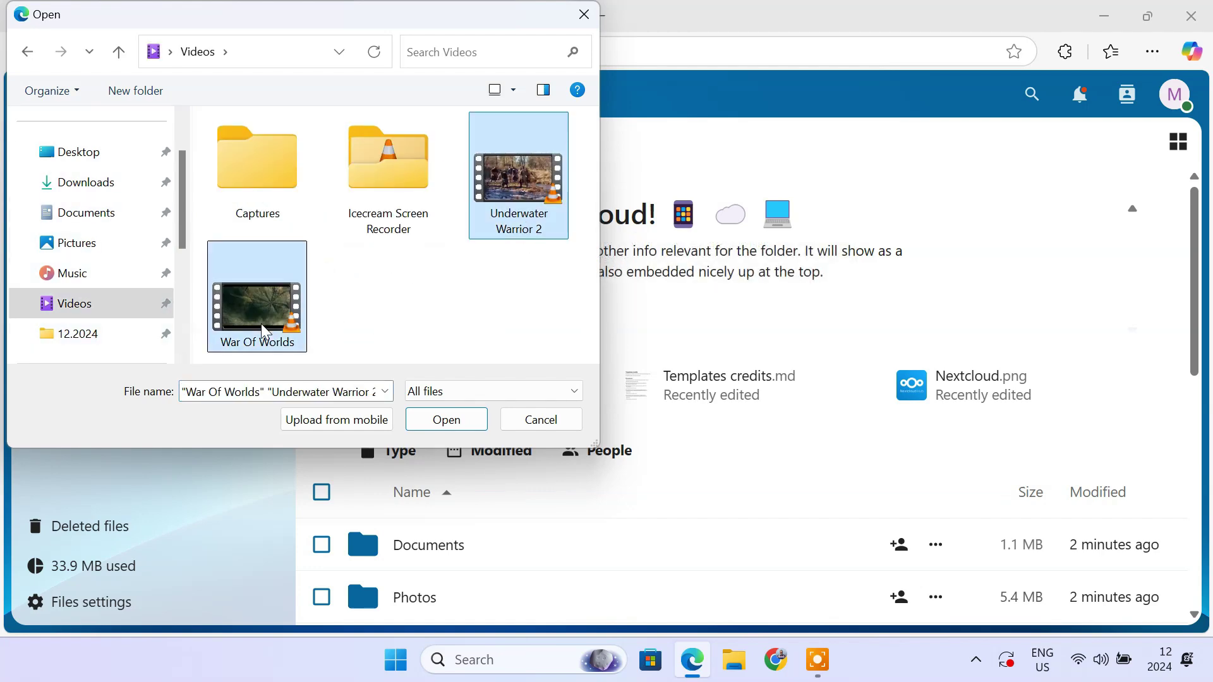
left_click(447, 420)
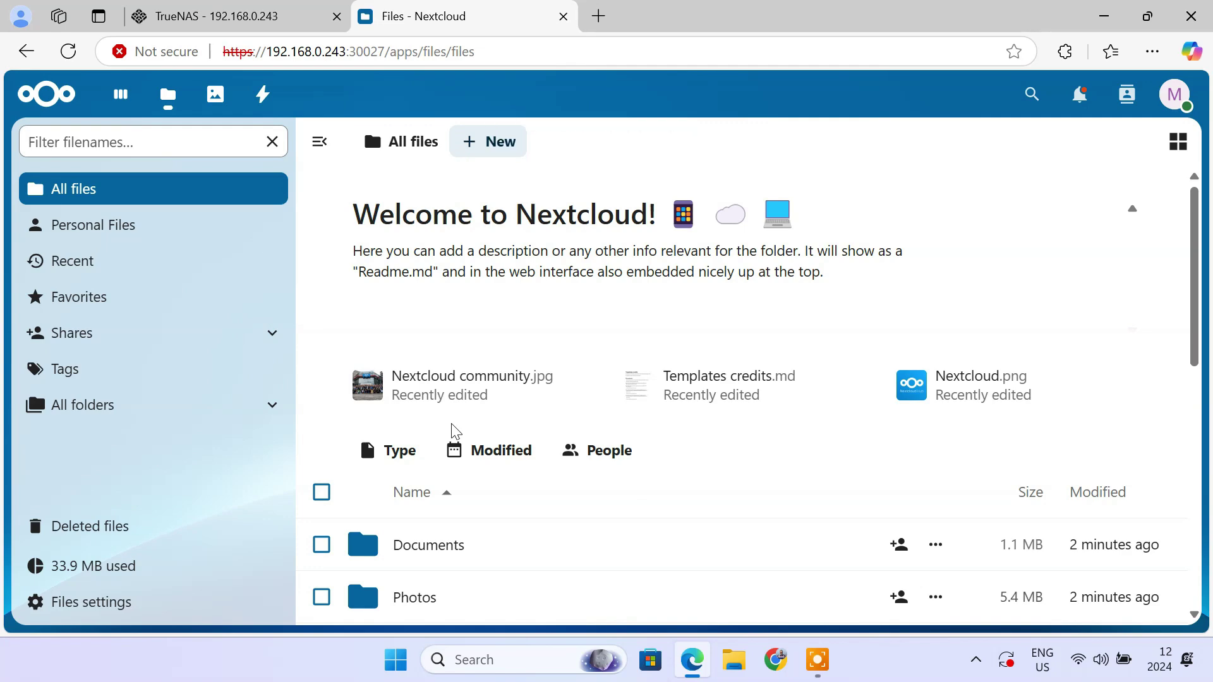
scroll(798, 472, "down", 9)
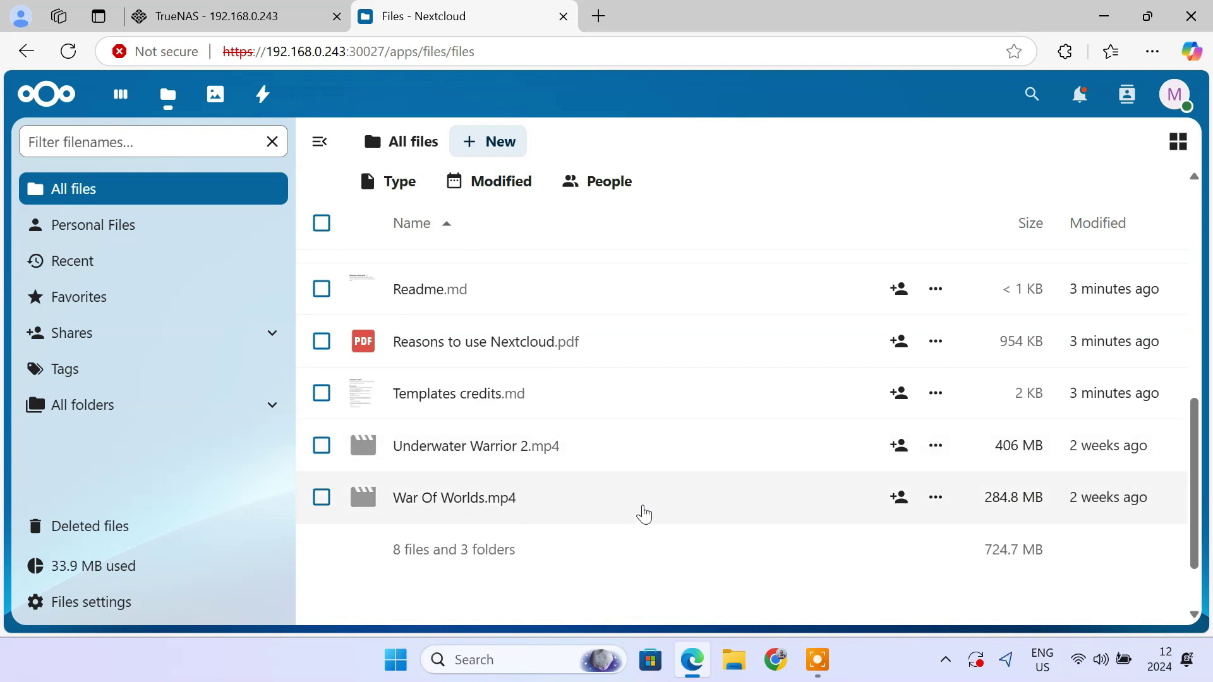
- Check the sharing options for Underwater Warrior 2.mp4, then open a blank browser tab
left_click(899, 449)
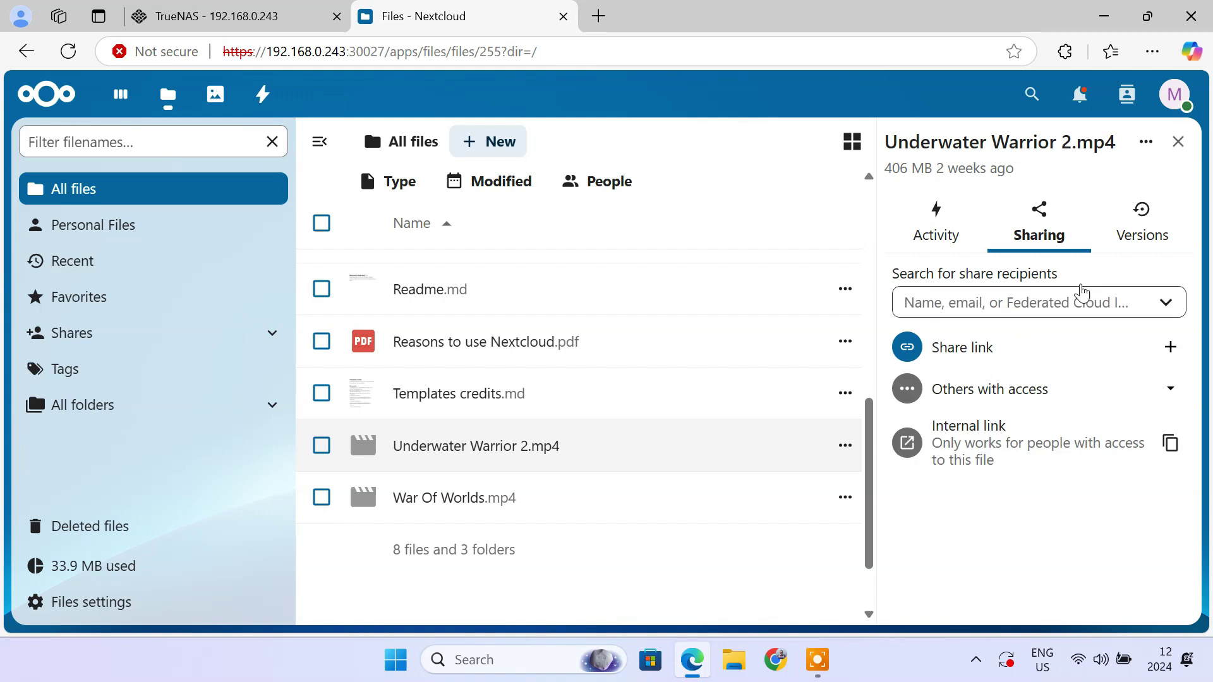
left_click(1178, 141)
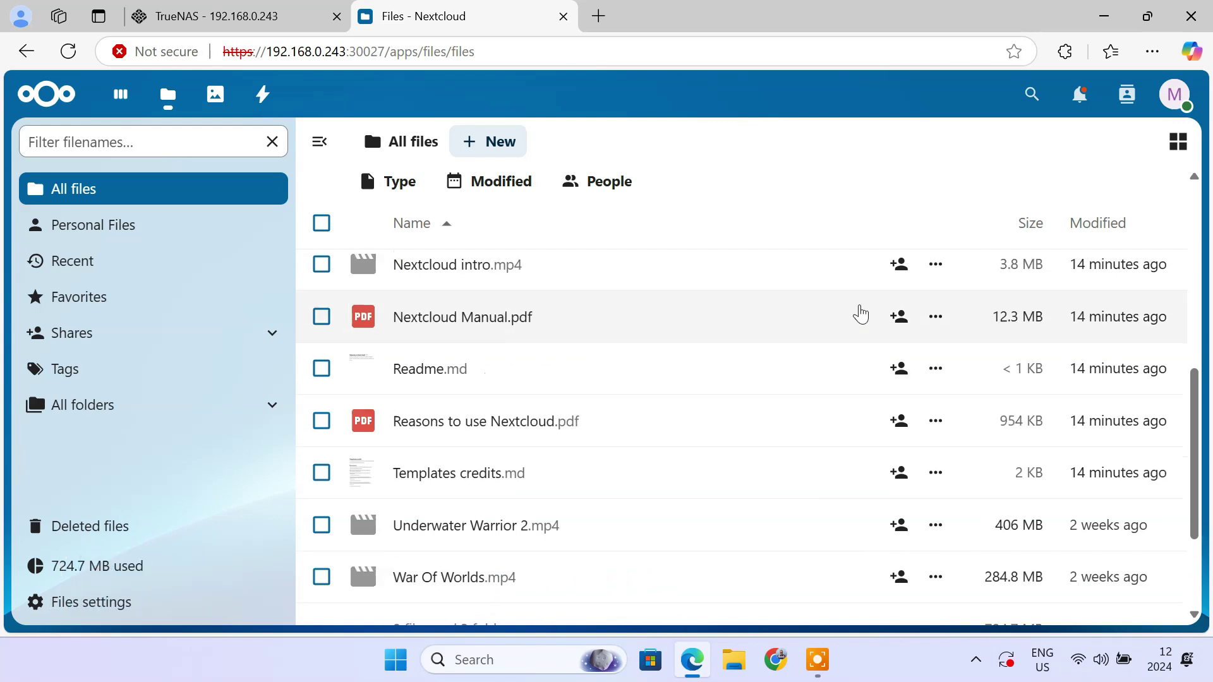
scroll(860, 314, "up", 8)
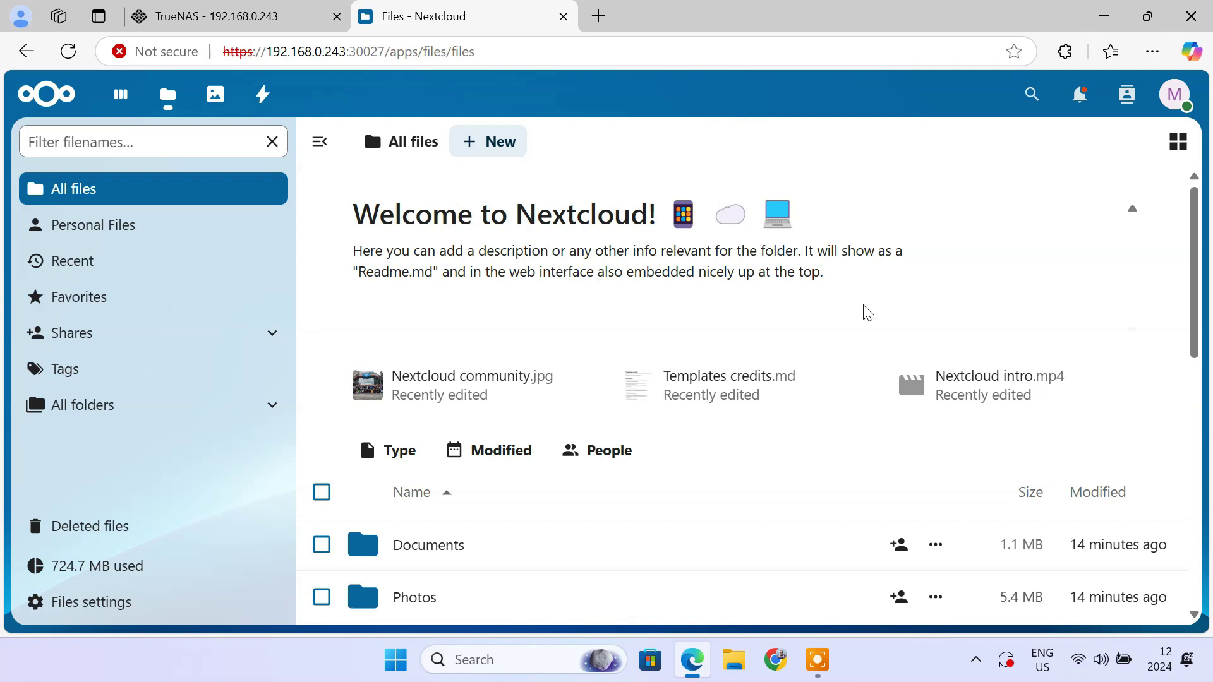
left_click(599, 16)
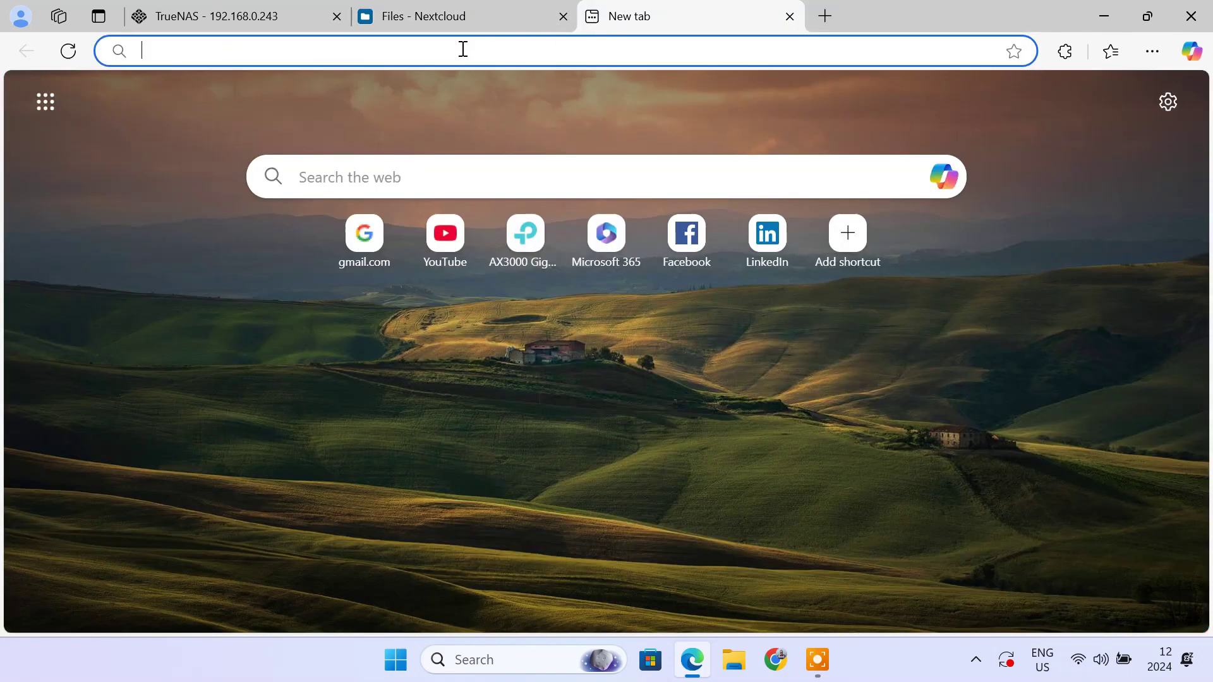
- Log in to the router admin at 192.168.0.1 with the saved password
type("192.168.0.1")
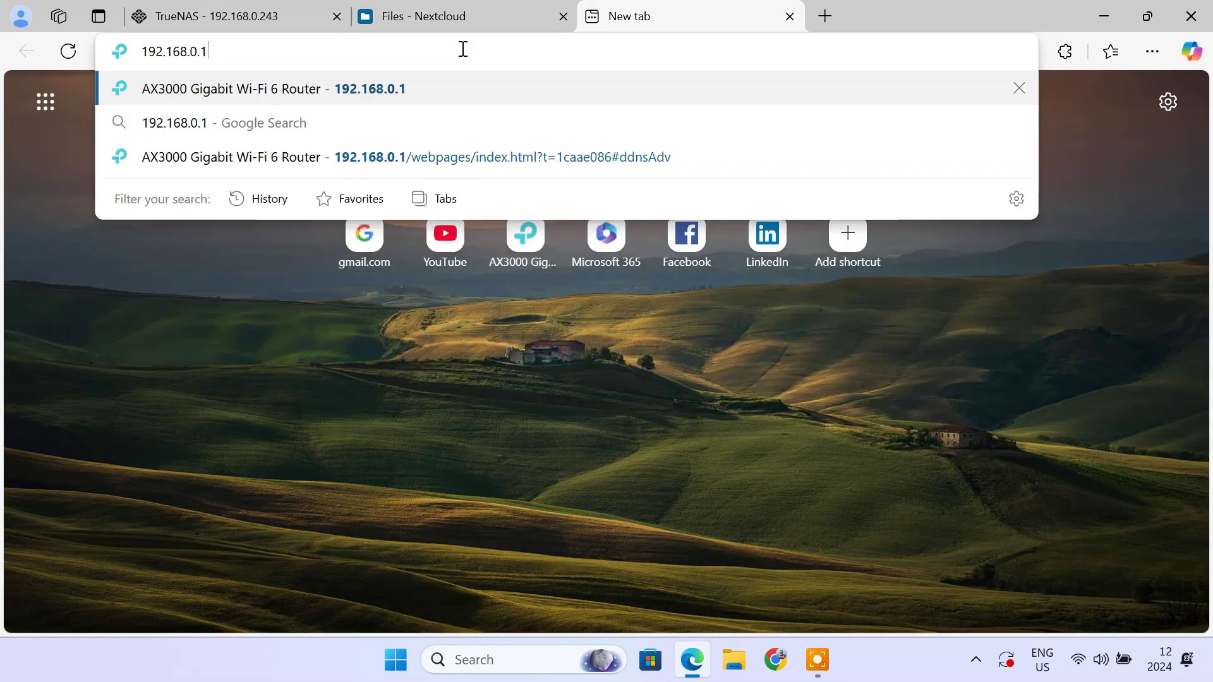
key("Return")
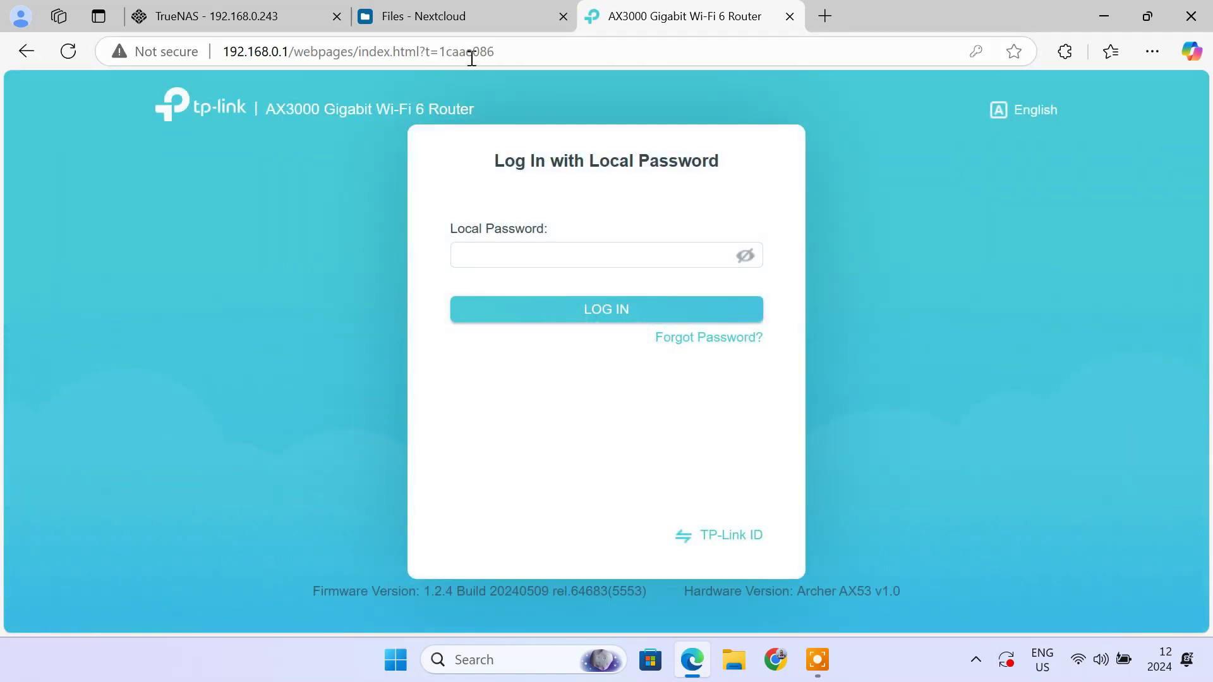
left_click(643, 250)
key("Down")
key("Down")
key("Down")
key("Return")
left_click(623, 322)
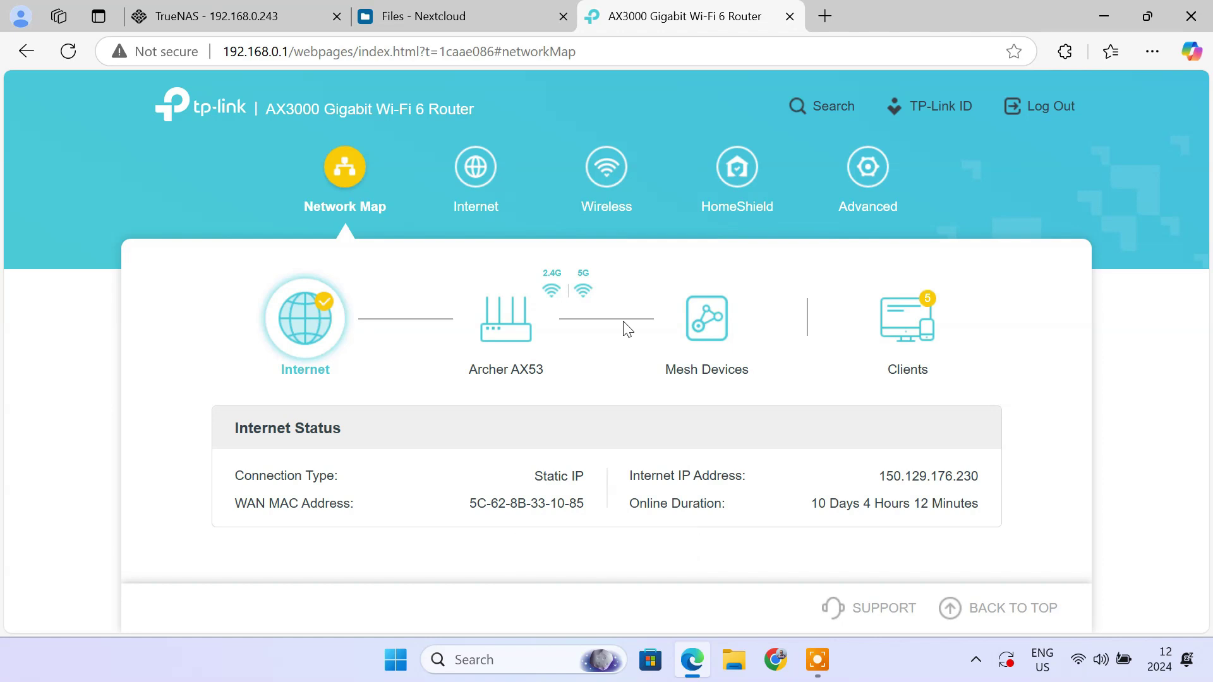
- Start a new entry under Advanced > NAT Forwarding > Port Forwarding
left_click(870, 172)
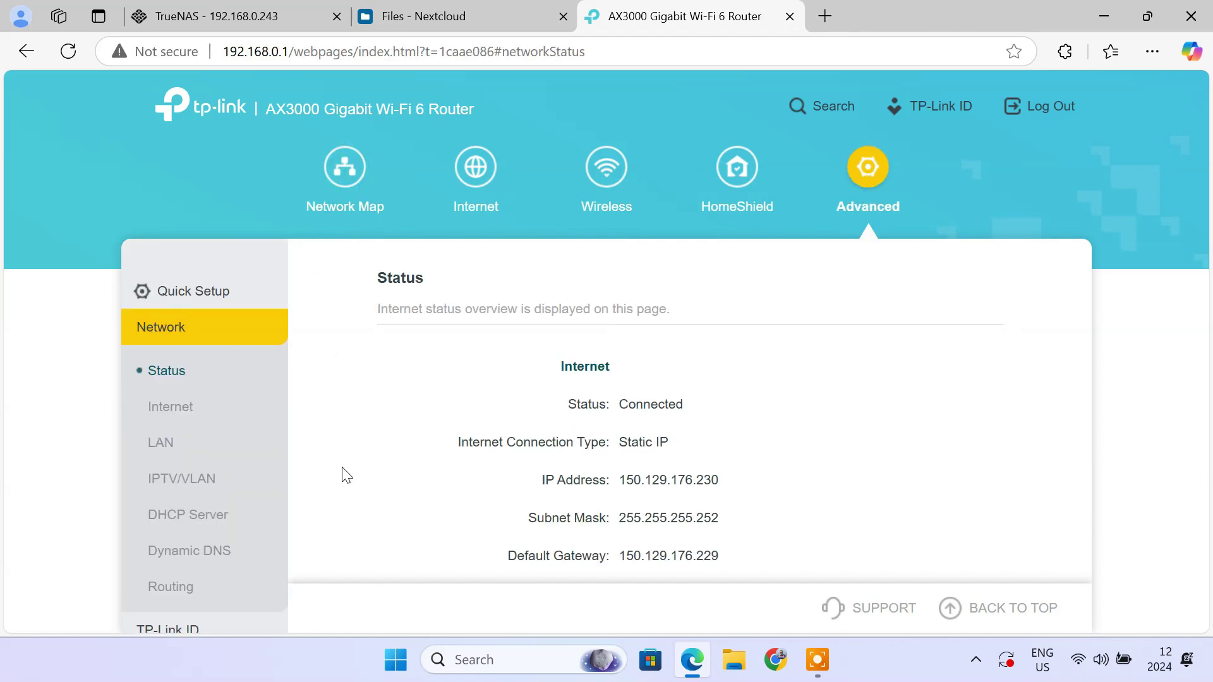
scroll(216, 528, "down", 4)
left_click(224, 425)
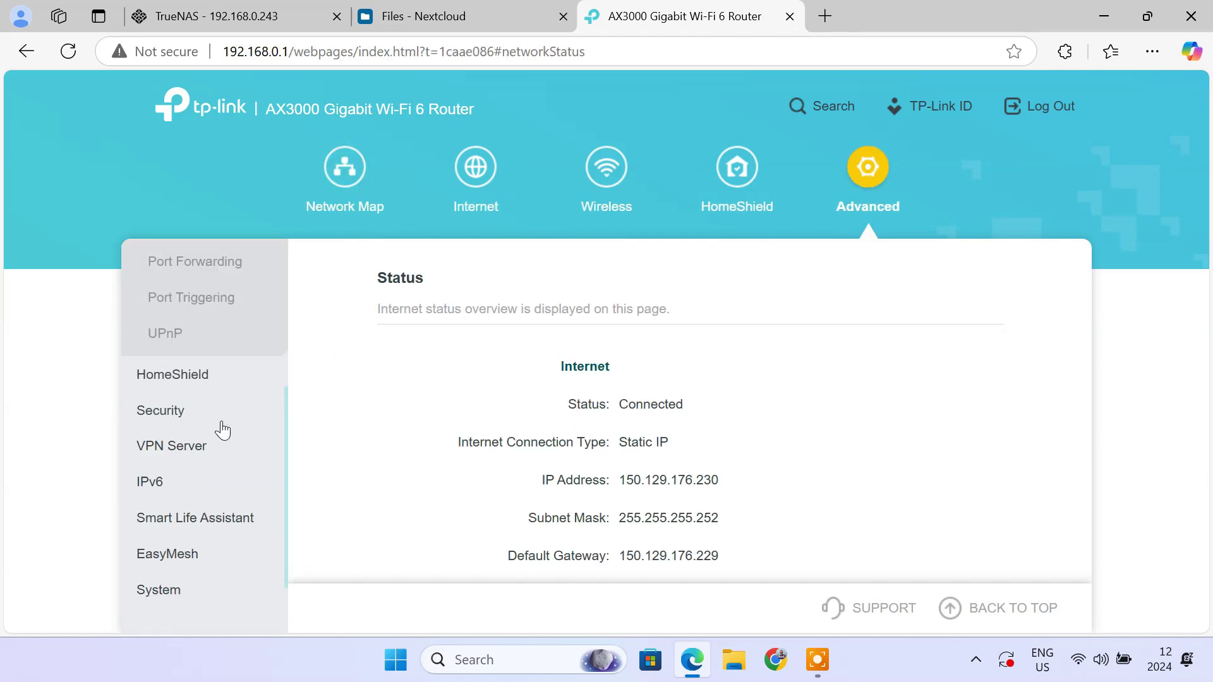
scroll(222, 425, "up", 3)
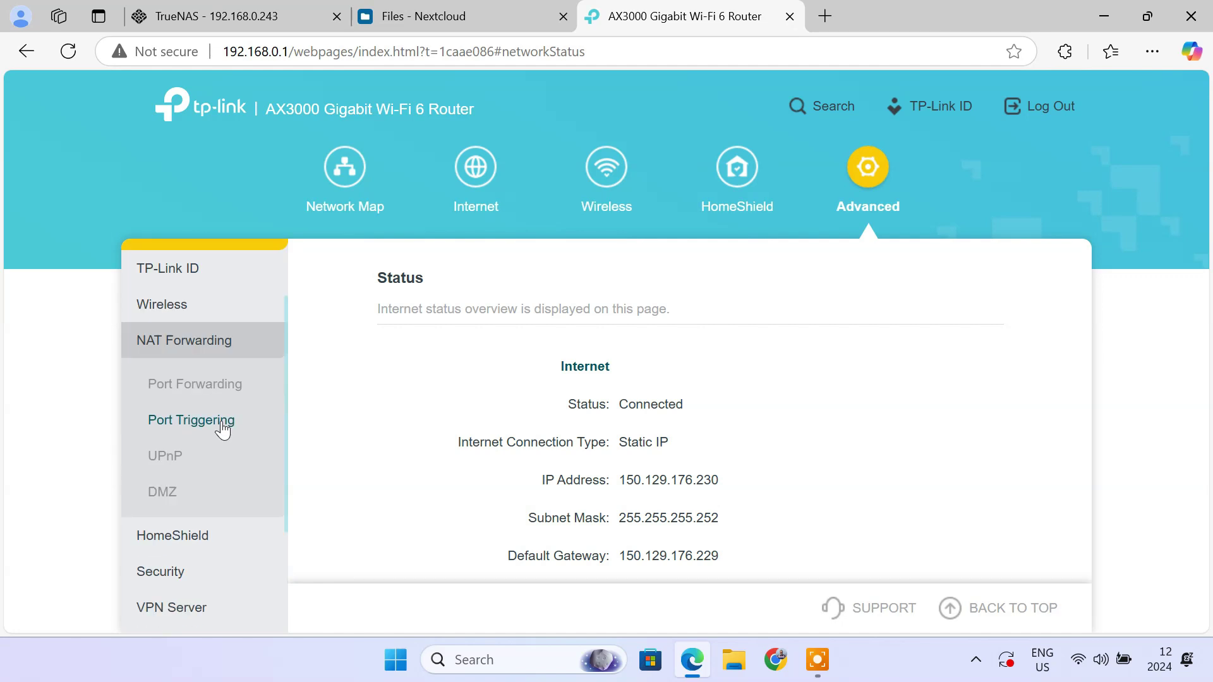
left_click(207, 394)
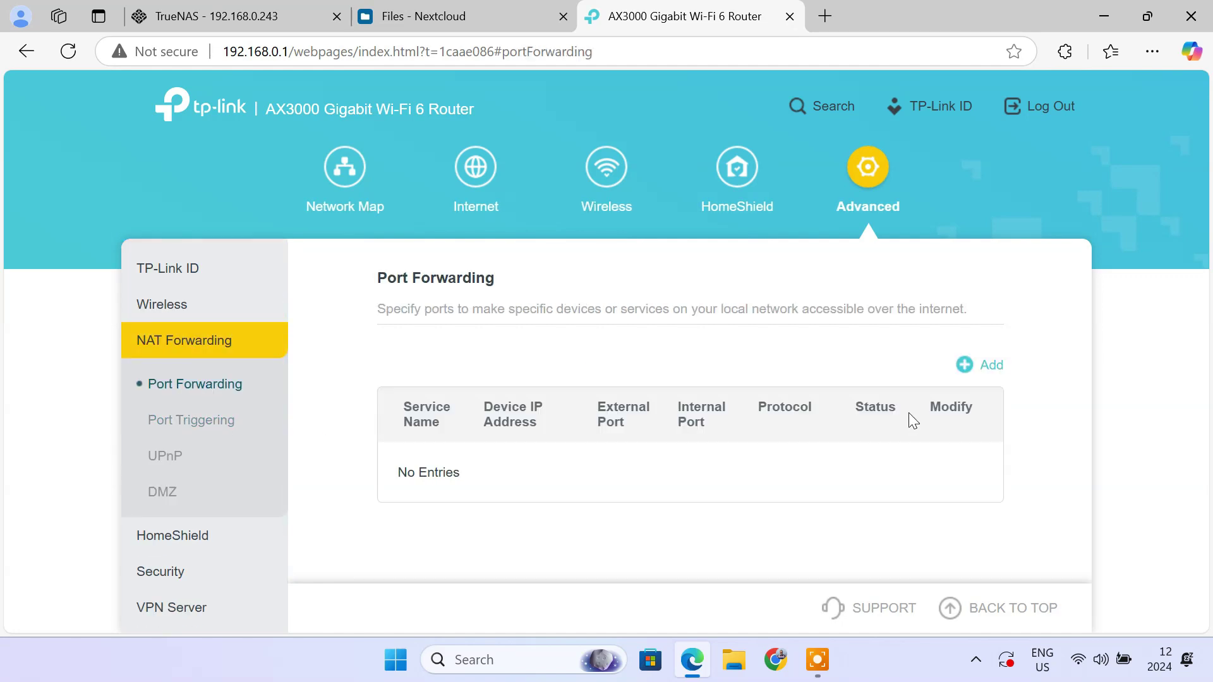
left_click(972, 374)
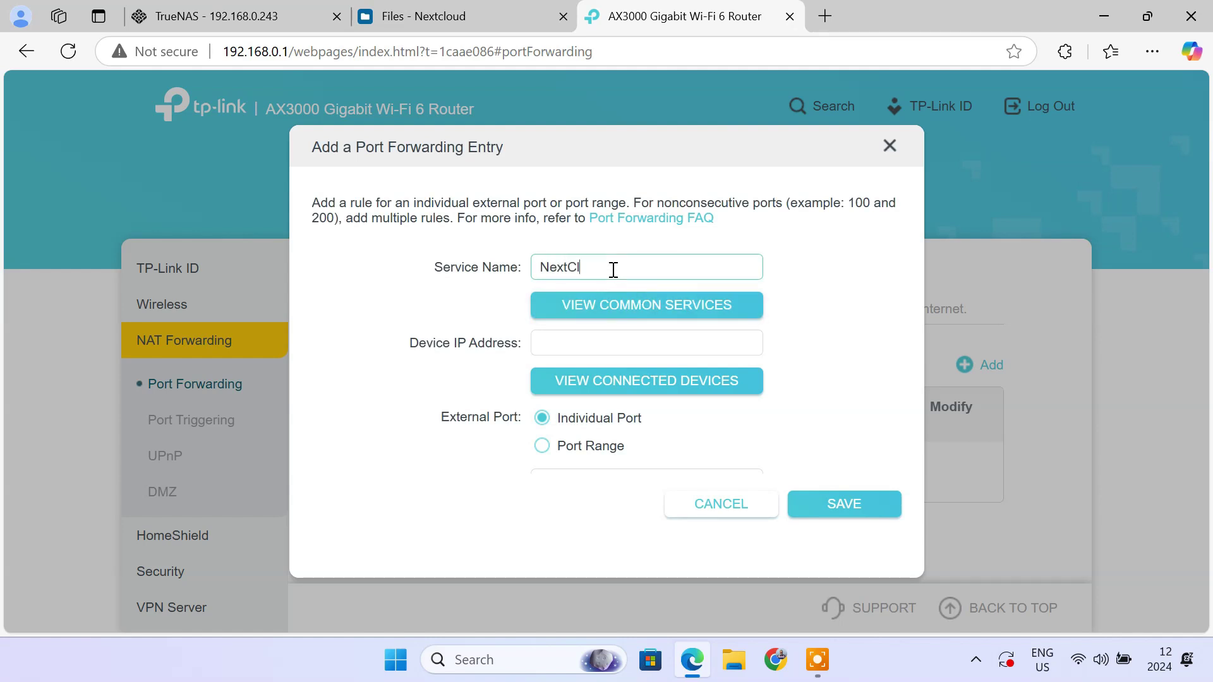
- Copy the server IP 192.168.0.243 from the Nextcloud tab's address for the device IP
left_click(632, 345)
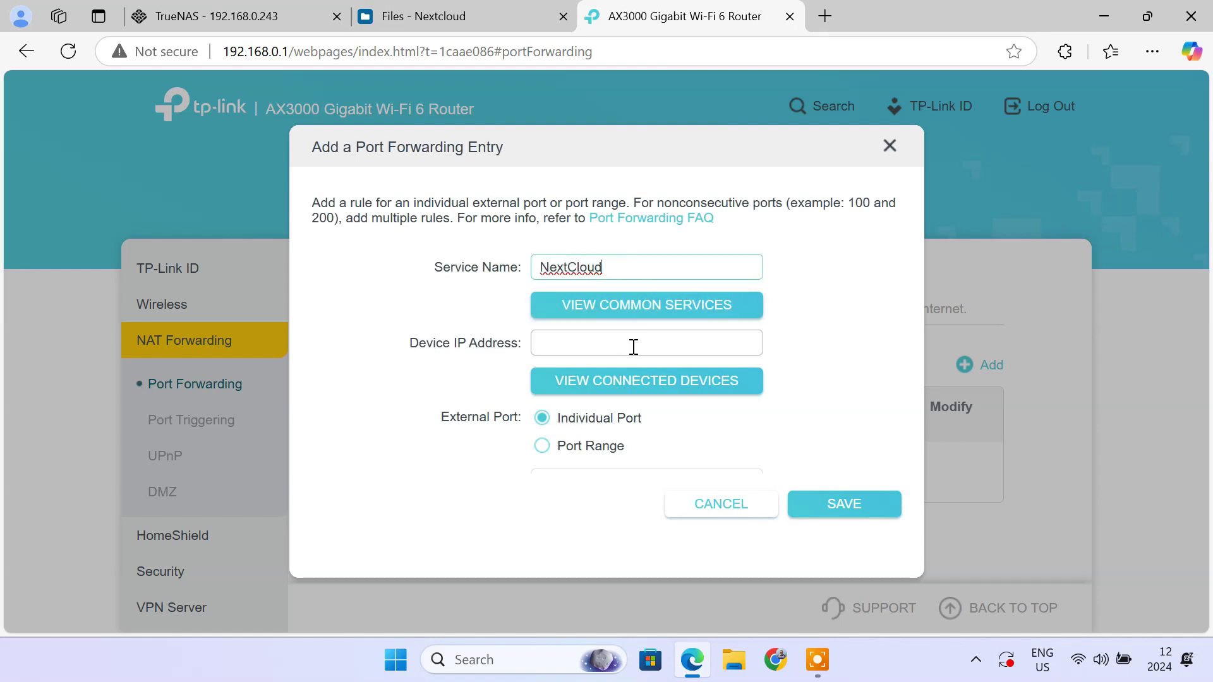
left_click(805, 333)
left_click(463, 14)
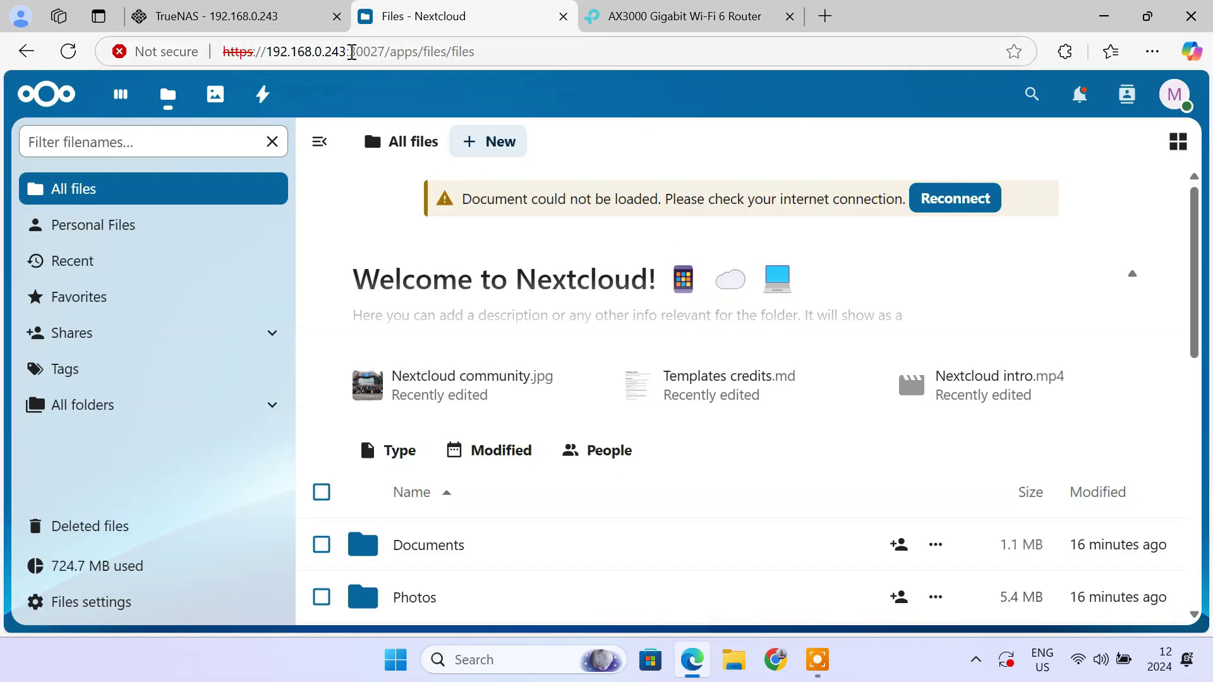
left_click_drag(352, 51, 387, 51)
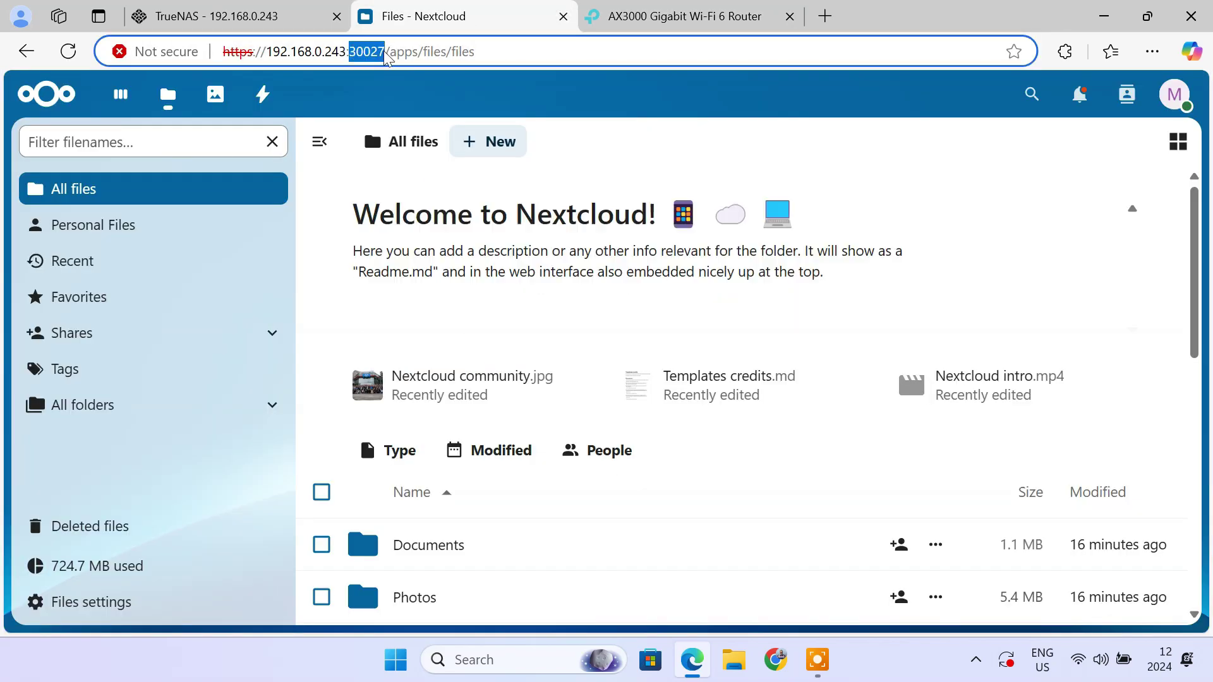
left_click_drag(265, 51, 347, 51)
key("ctrl+c")
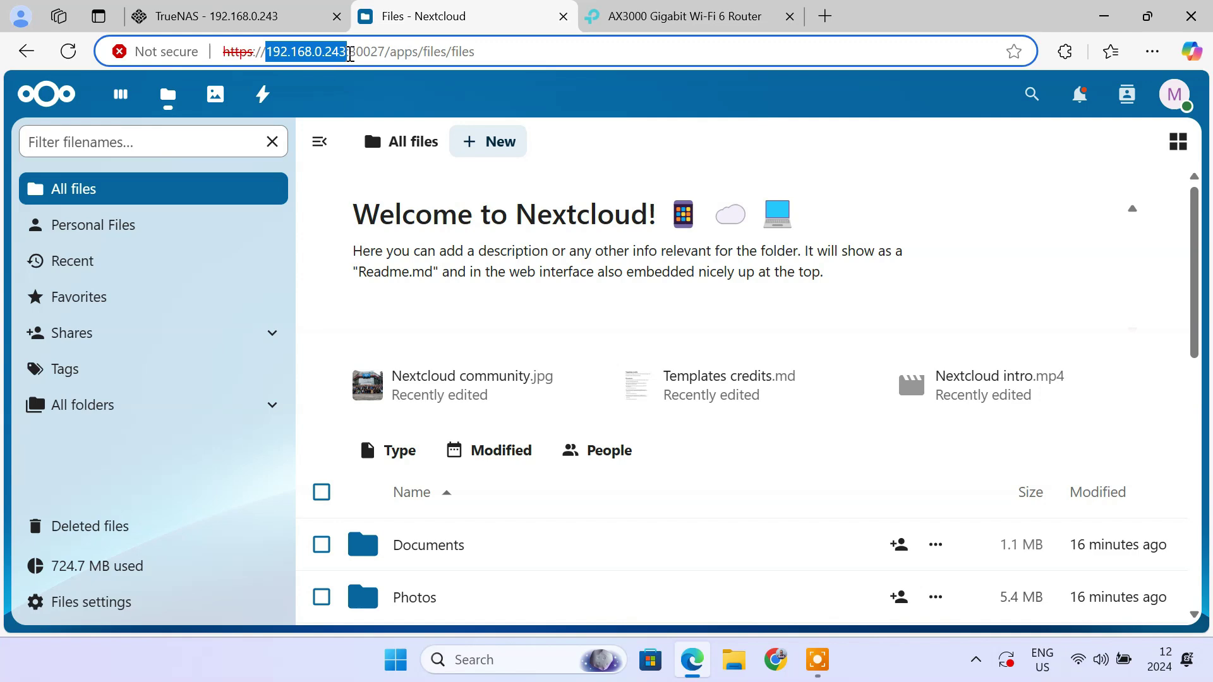
left_click(632, 16)
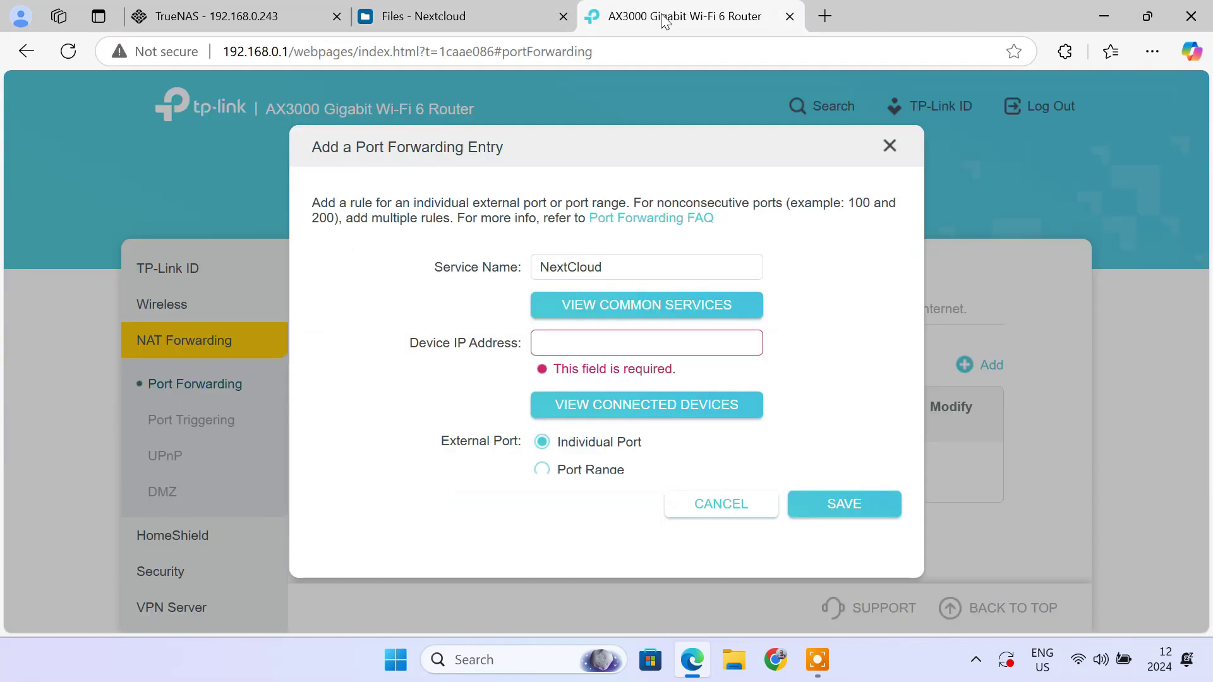
- Forward external port 30027 to 192.168.0.243 internal port 30027 and save the rule
left_click(658, 342)
key("ctrl+v")
scroll(848, 375, "down", 3)
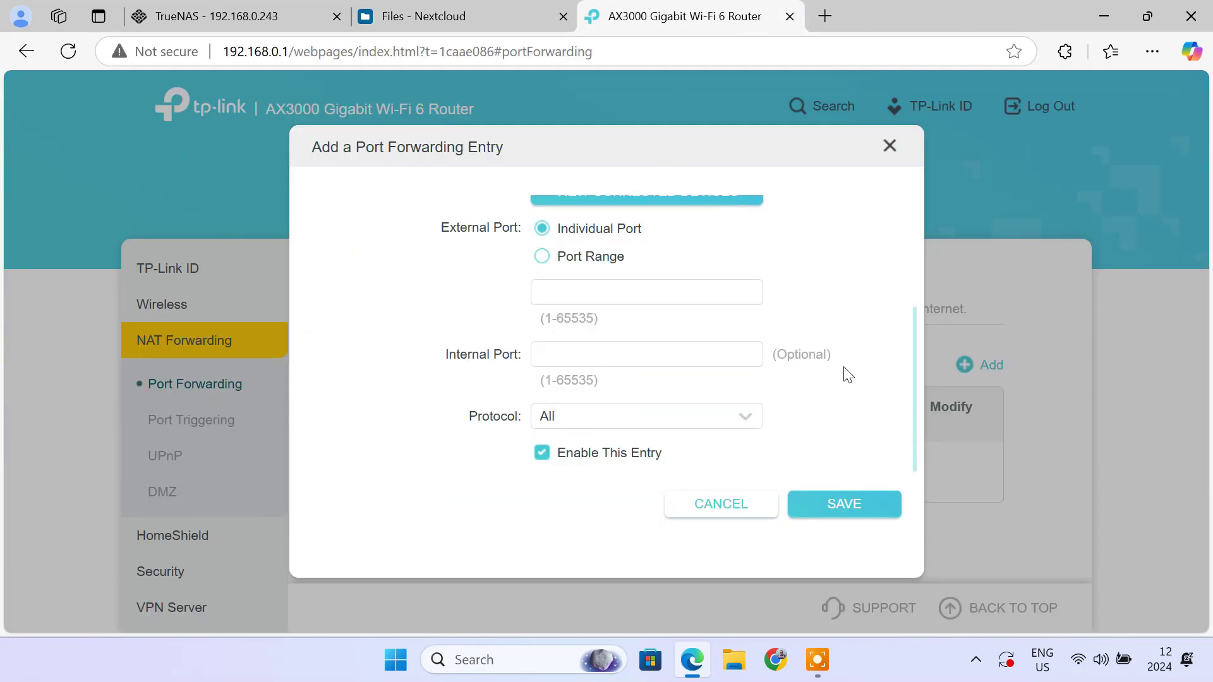
left_click(639, 292)
type("30027")
left_click(651, 350)
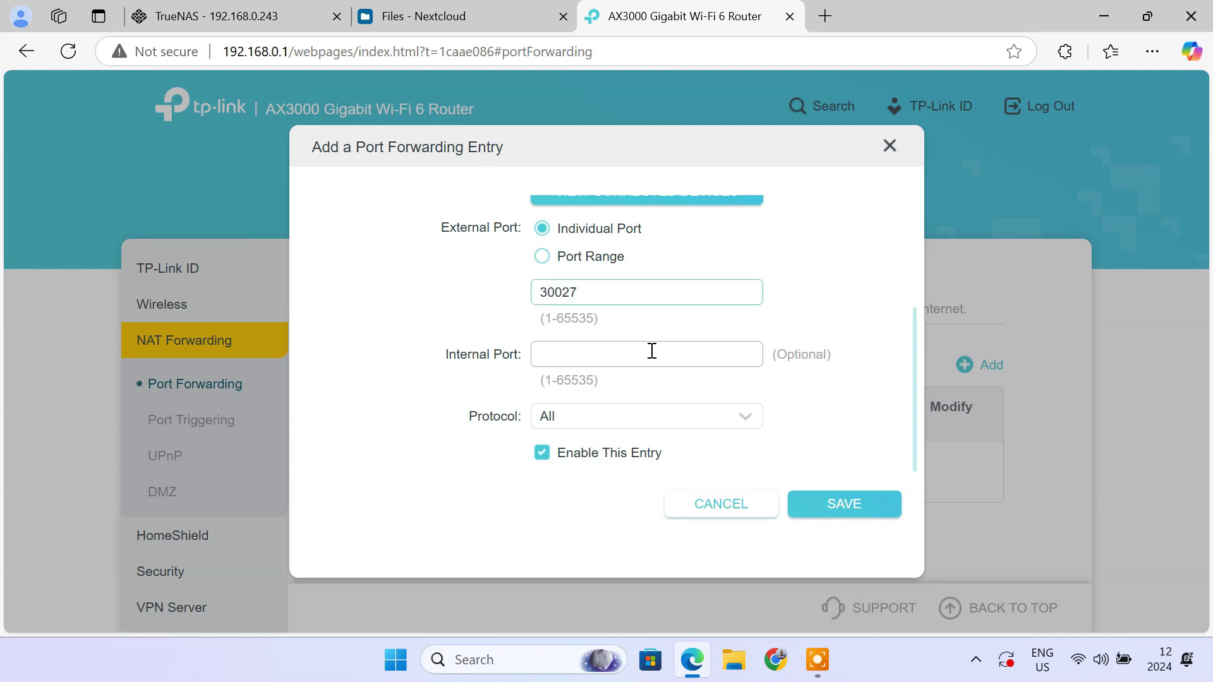
type("30027")
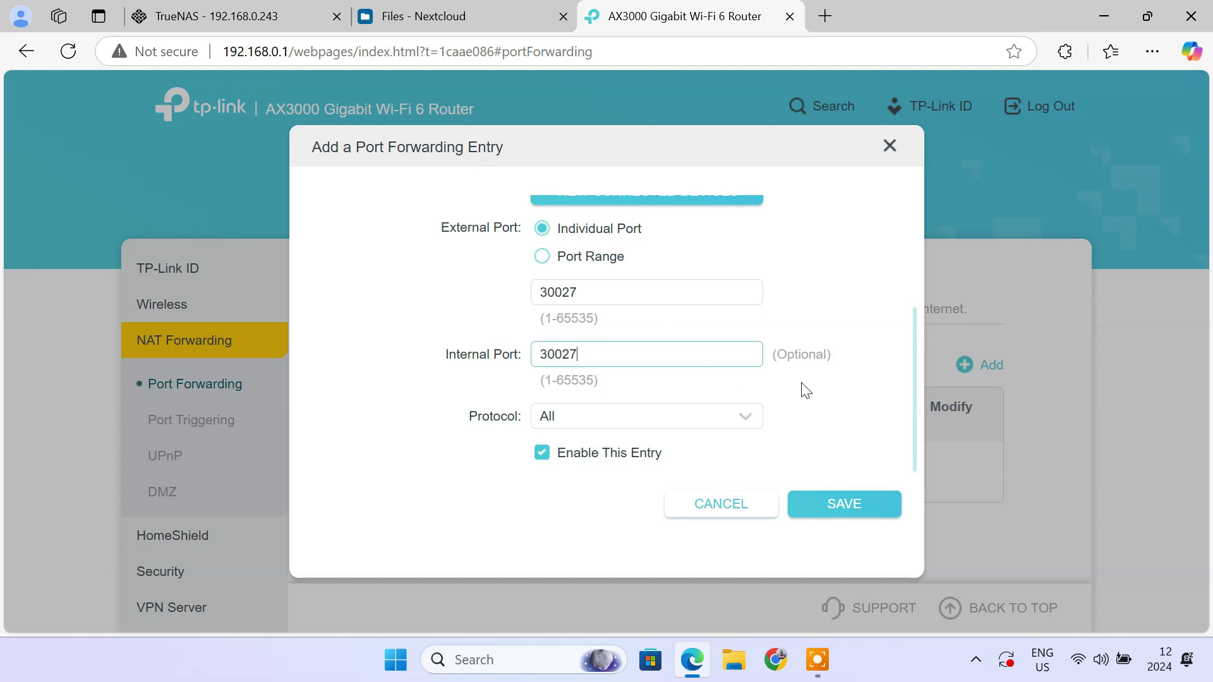
left_click(863, 510)
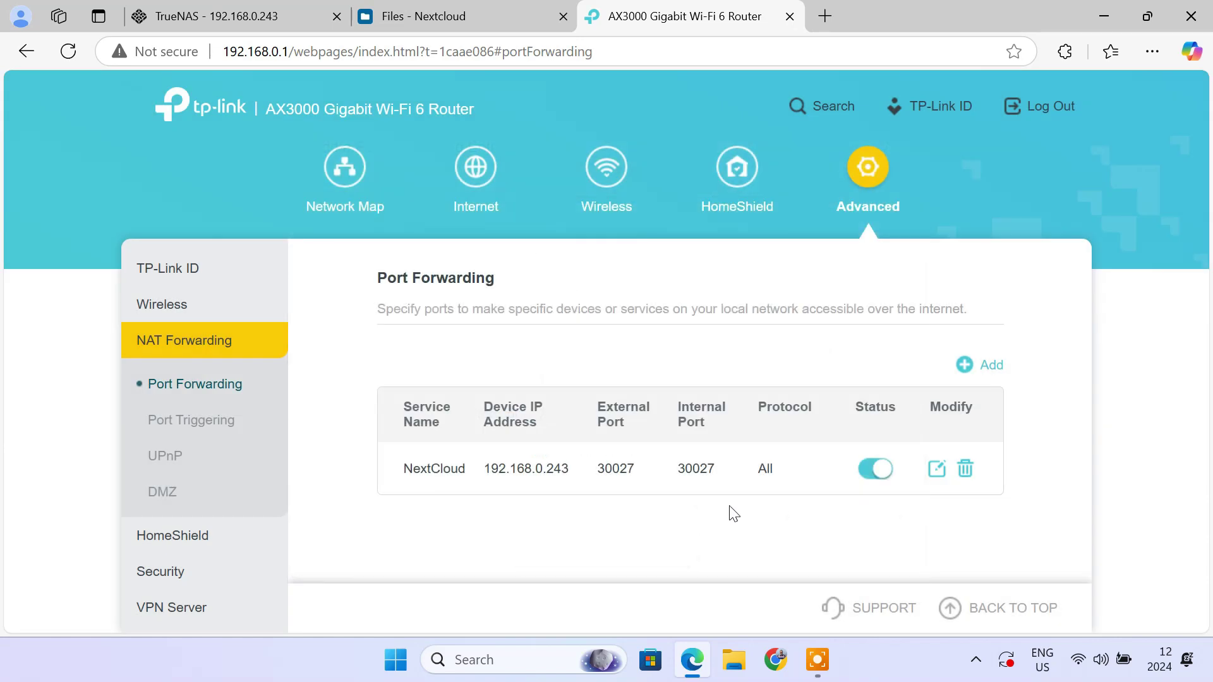
scroll(278, 411, "up", 2)
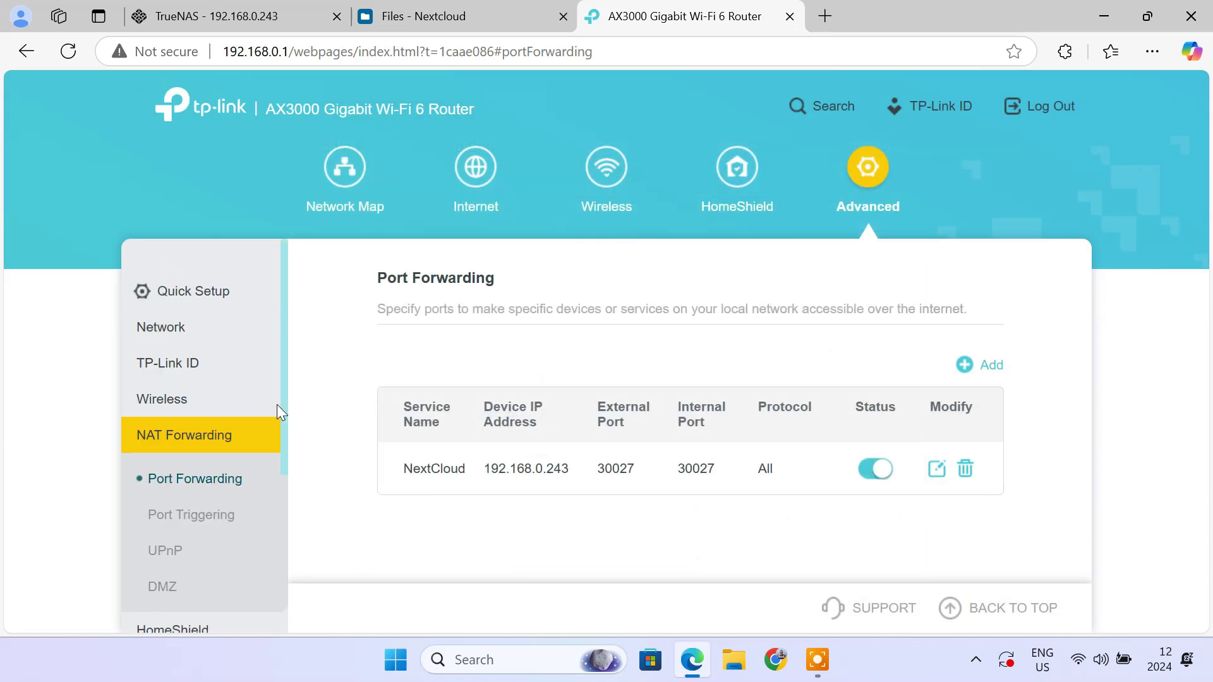
left_click(196, 338)
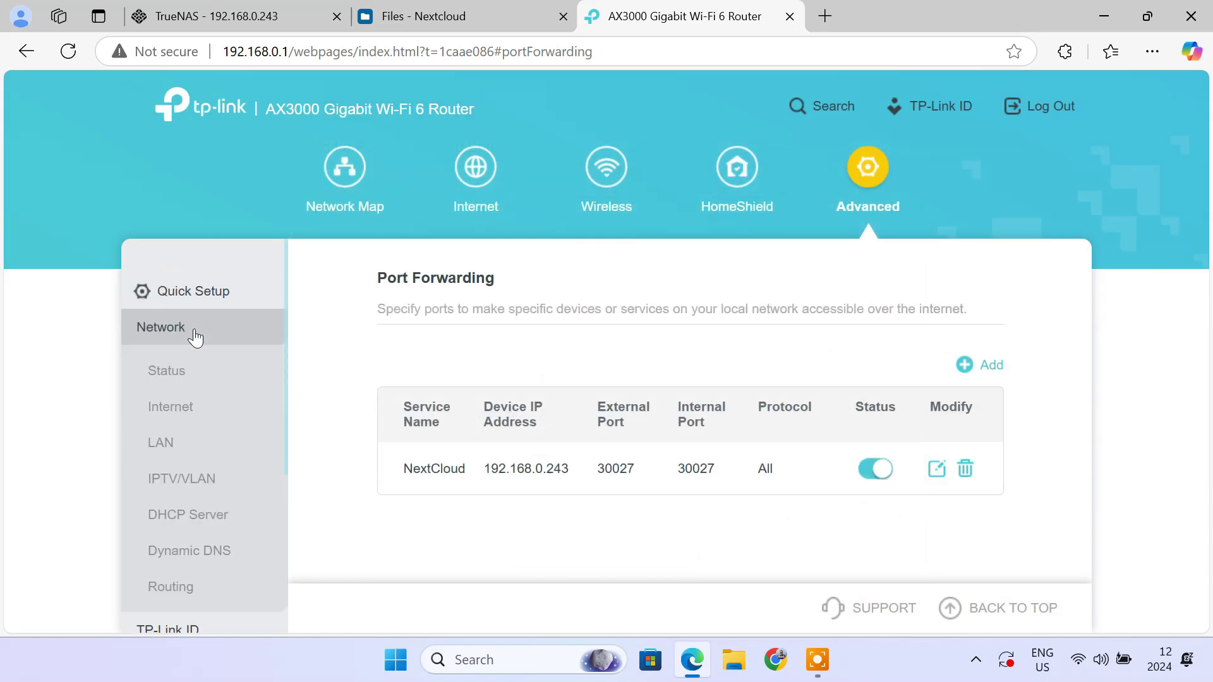
- Sign the router in to a TP-Link ID with saved credentials and reopen Dynamic DNS
left_click(226, 557)
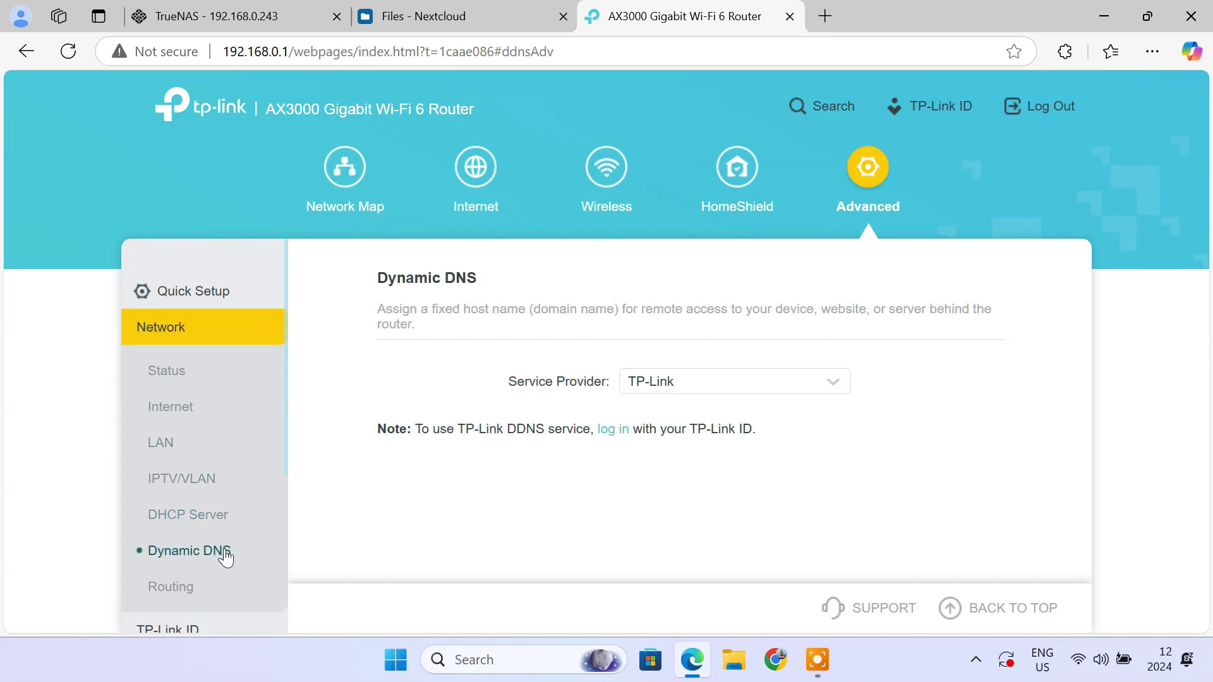
left_click(611, 432)
left_click(563, 457)
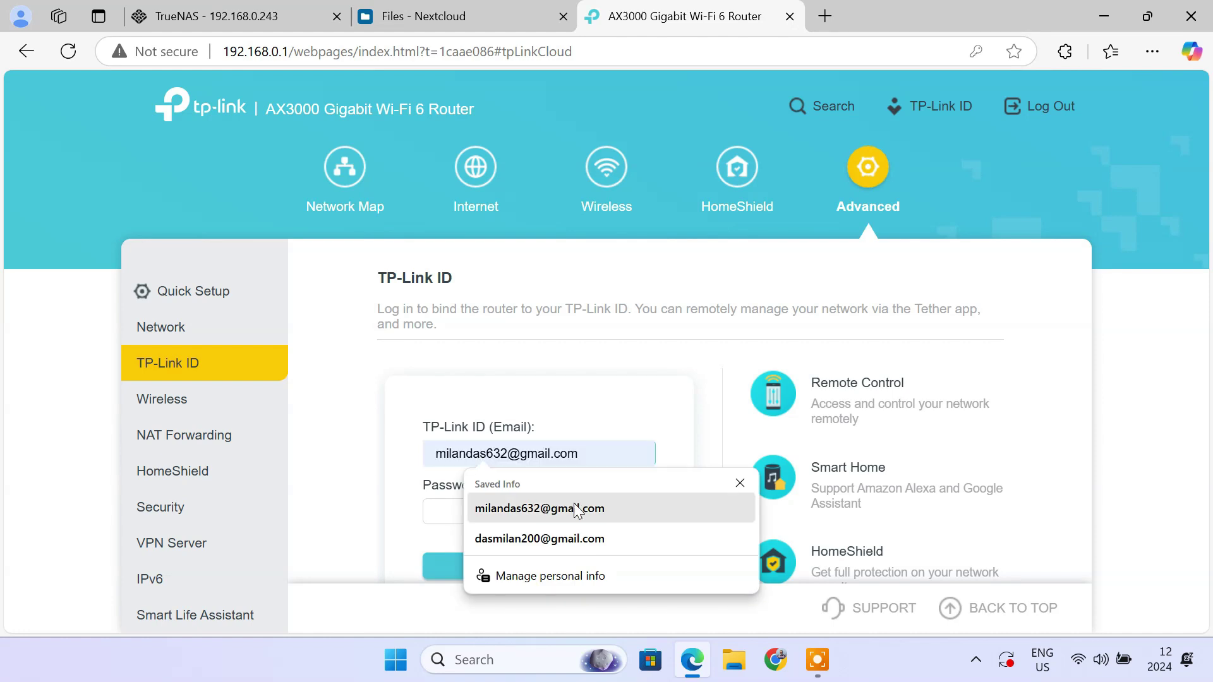
left_click(523, 508)
left_click(543, 566)
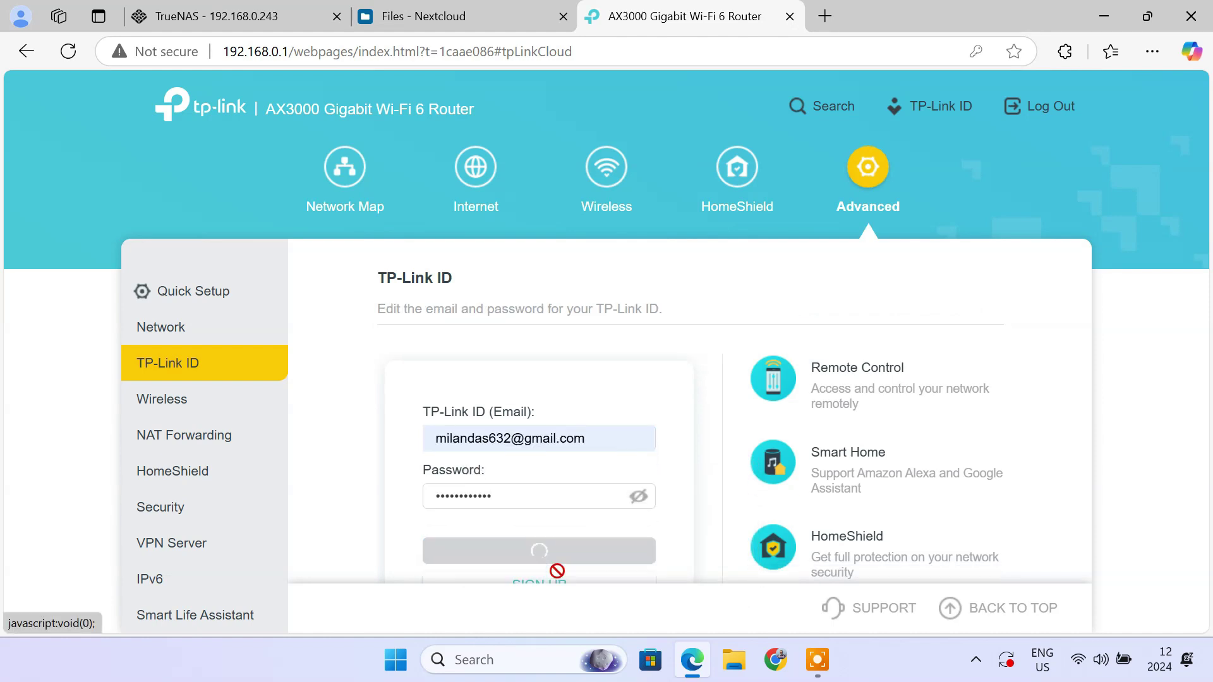
left_click(193, 330)
left_click(215, 548)
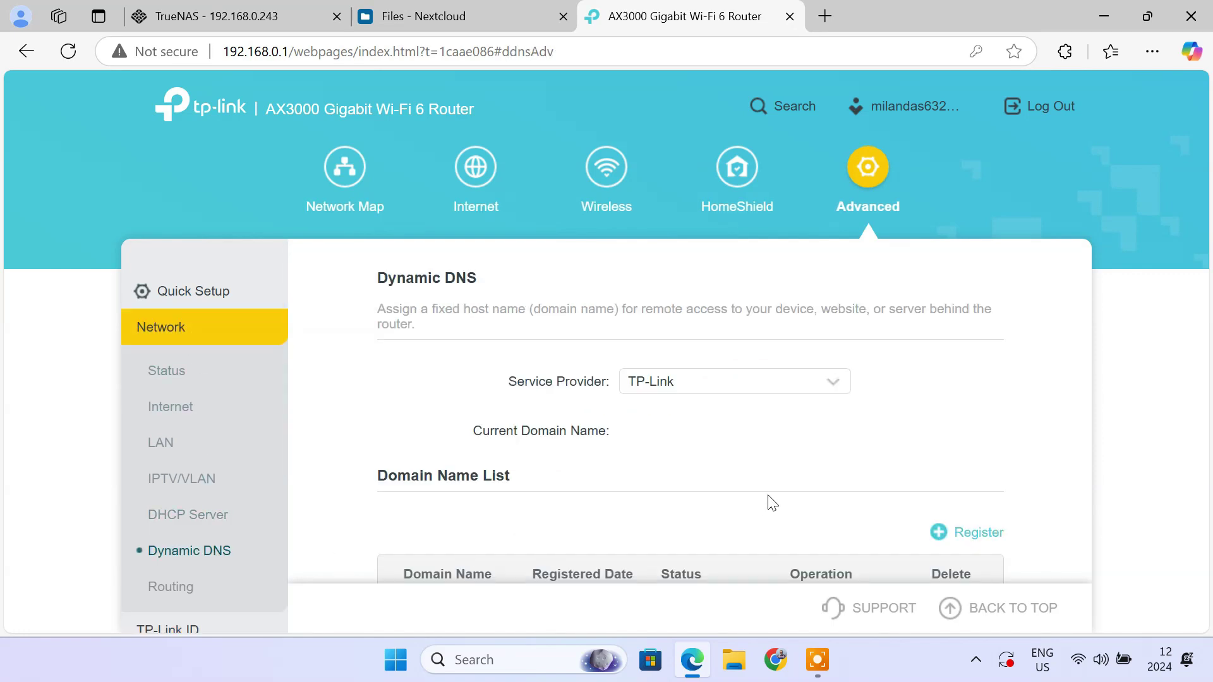
- Keep TP-Link as DDNS provider, register techydruid.tplinkdns.com, and copy the domain name
left_click(816, 392)
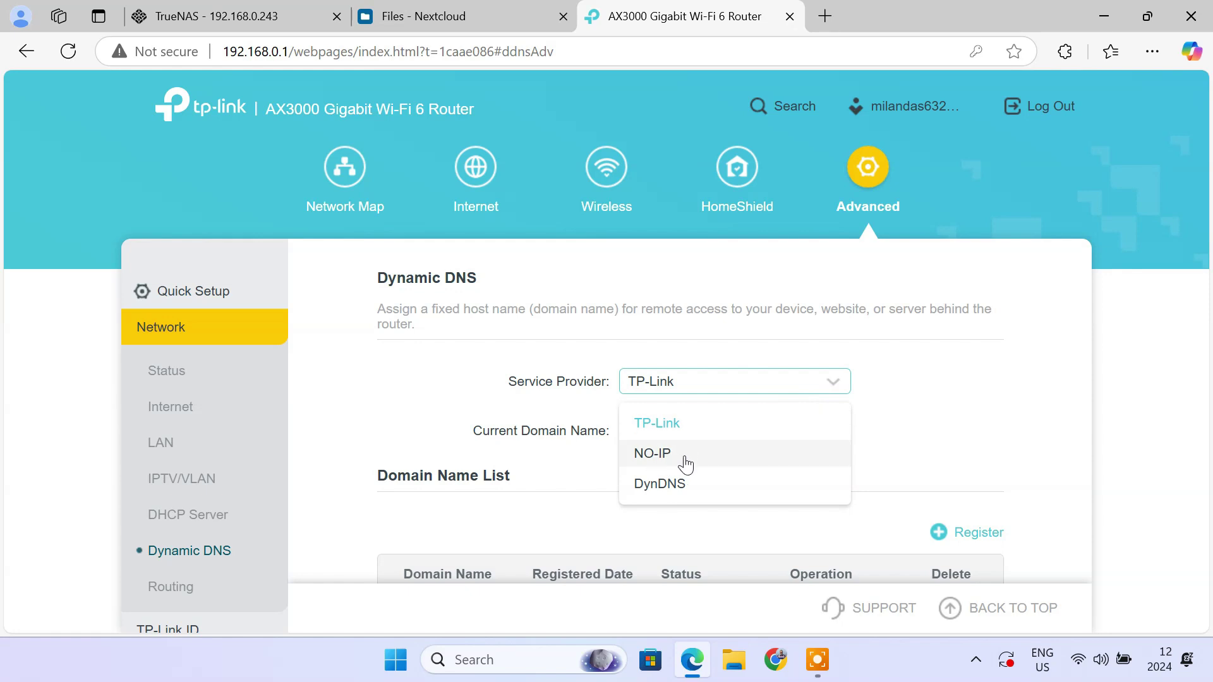
left_click(714, 425)
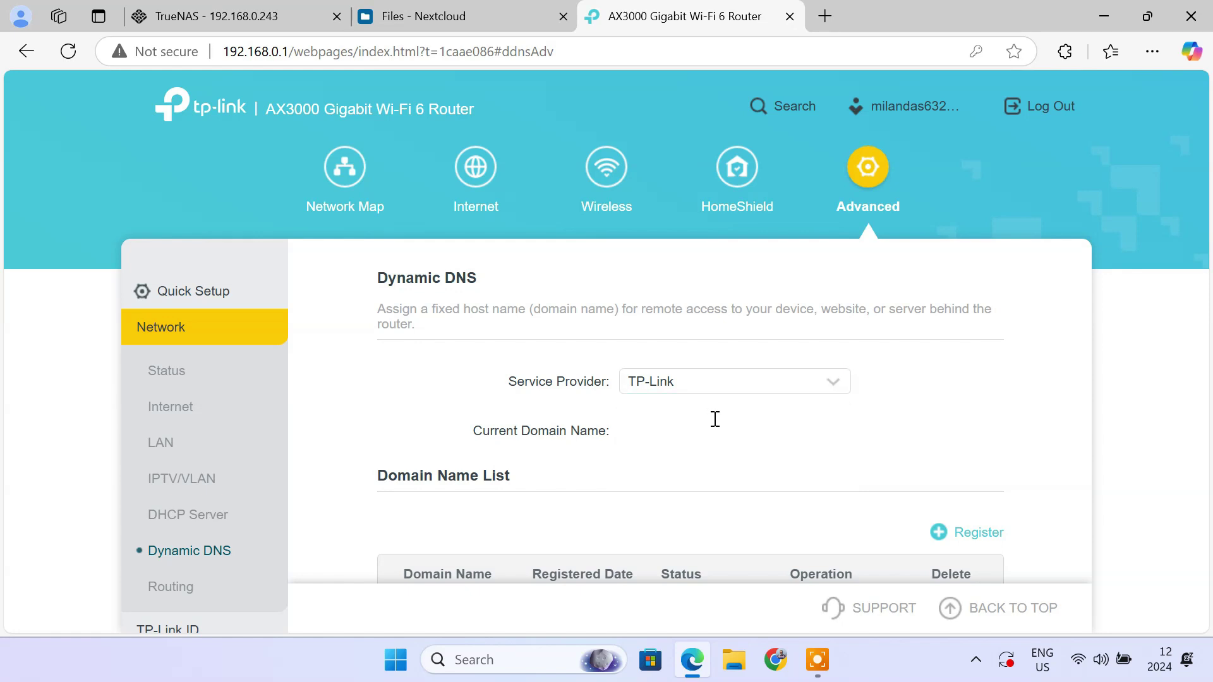
scroll(715, 419, "down", 2)
left_click(974, 406)
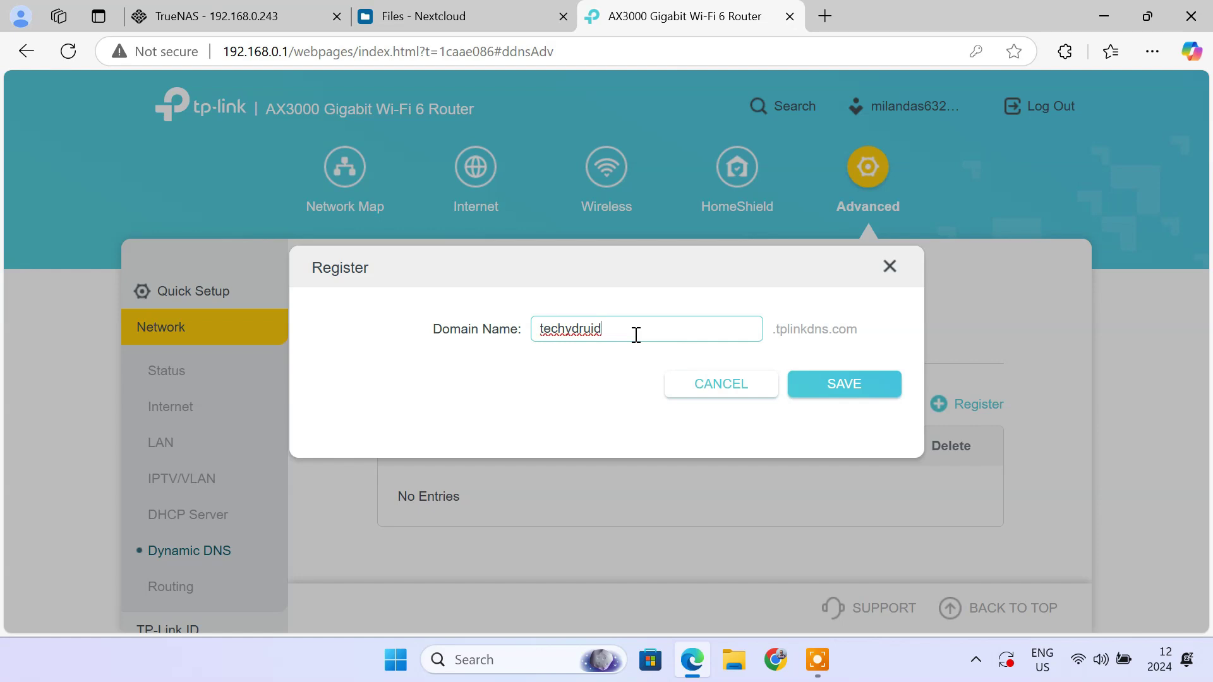
left_click(854, 390)
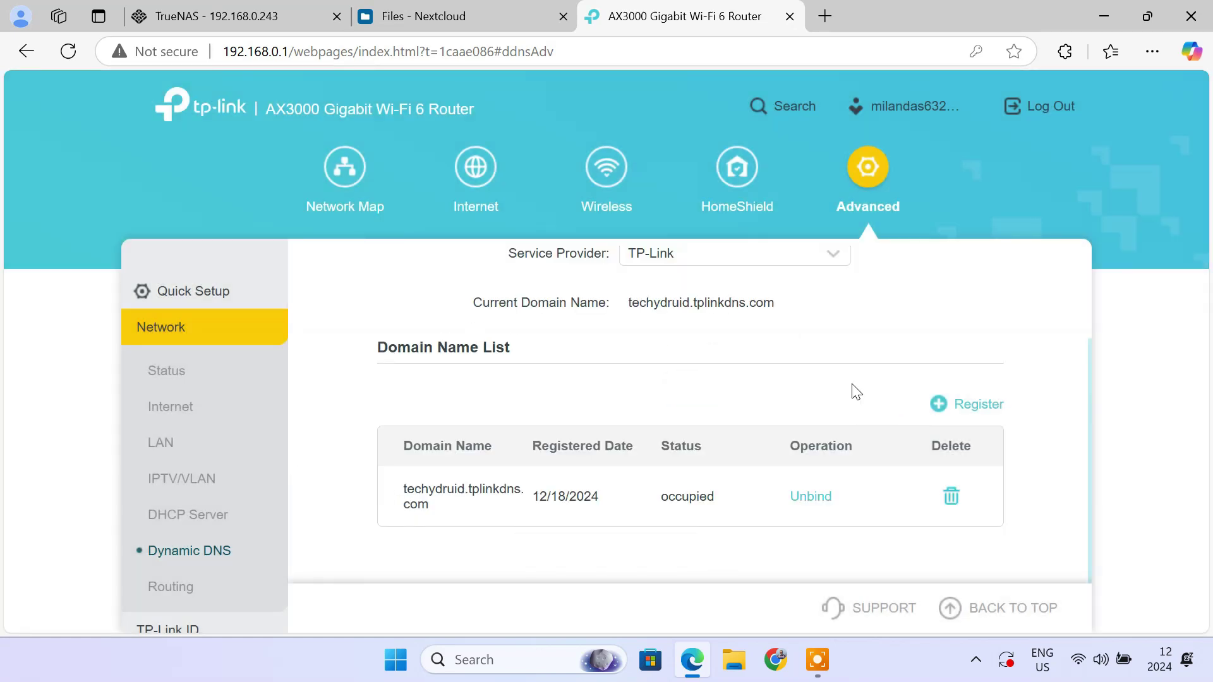
left_click_drag(630, 301, 785, 304)
key("ctrl+c")
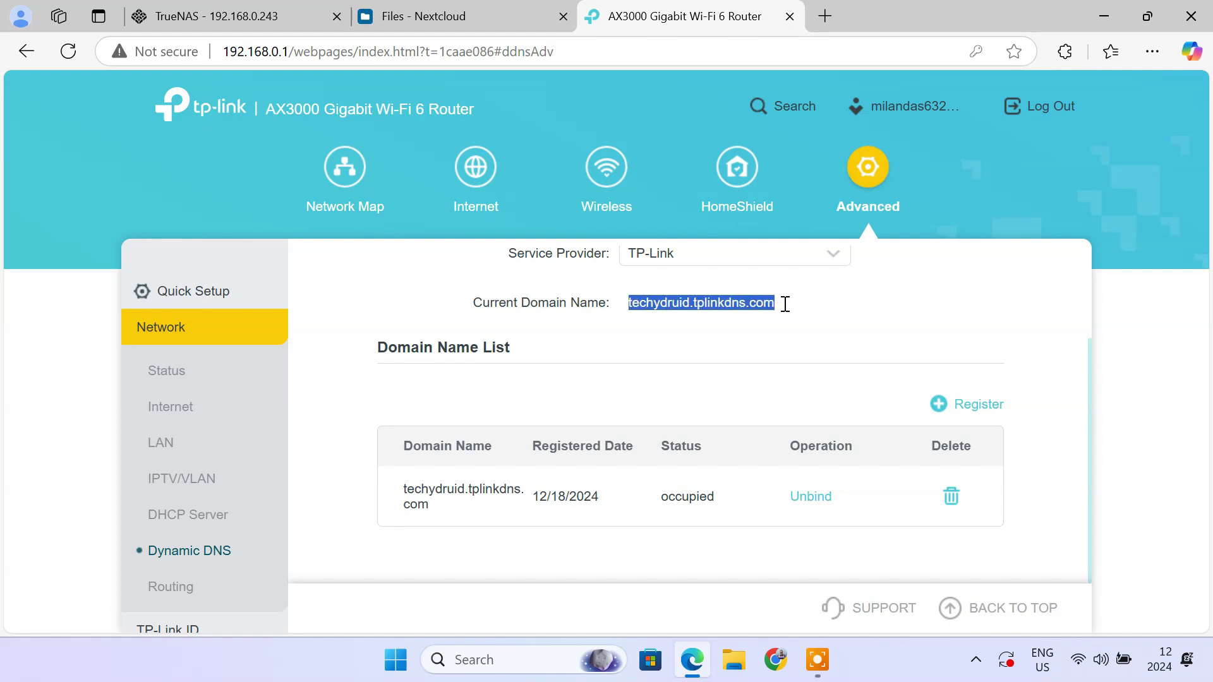
left_click(251, 17)
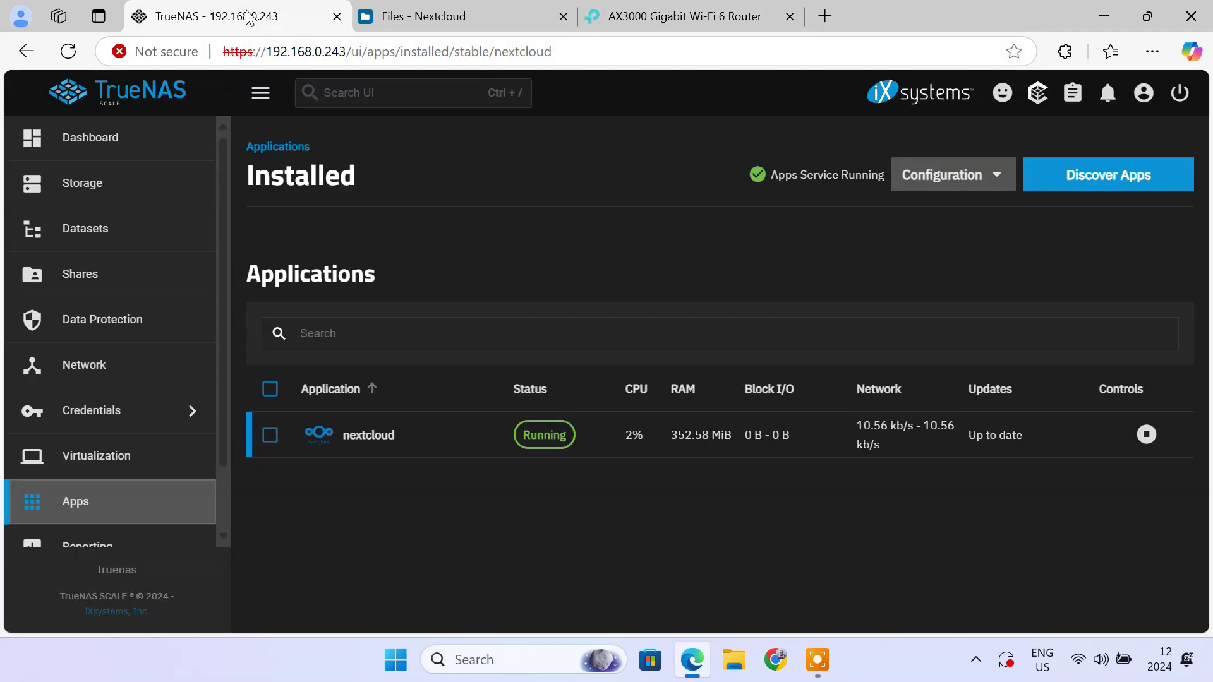
- In the Nextcloud app settings, replace Host 192.168.0.243 with the pasted techydruid.tplinkdns.com
left_click(420, 448)
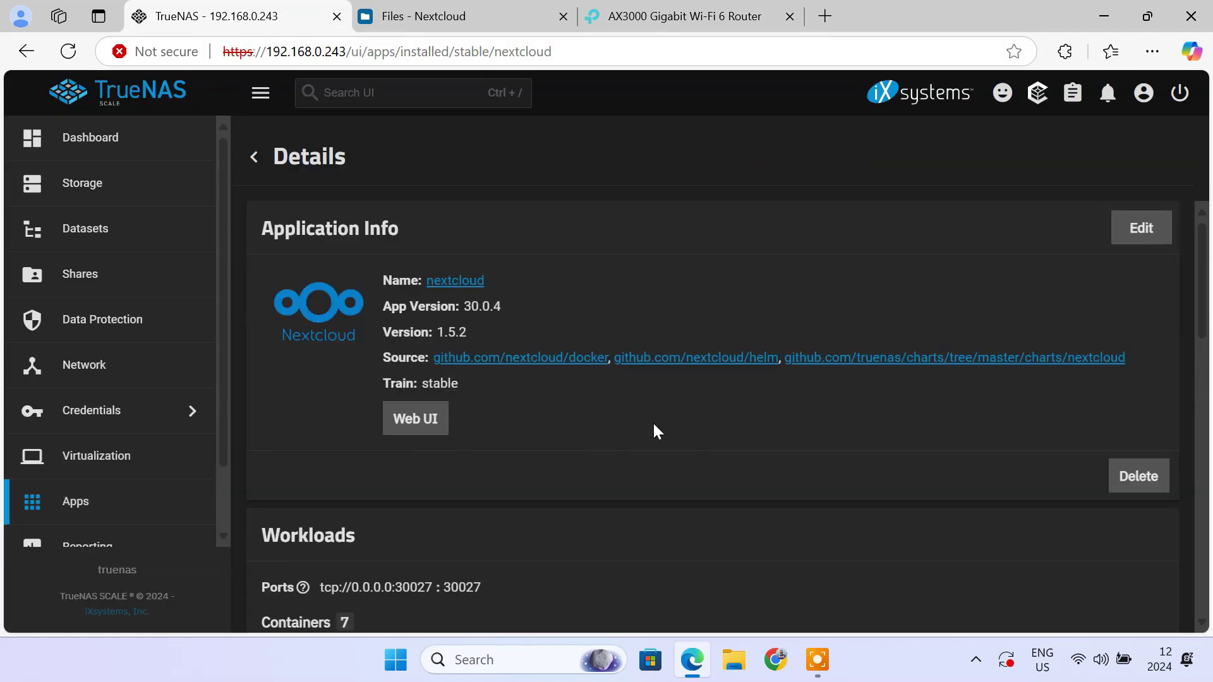
left_click(1141, 235)
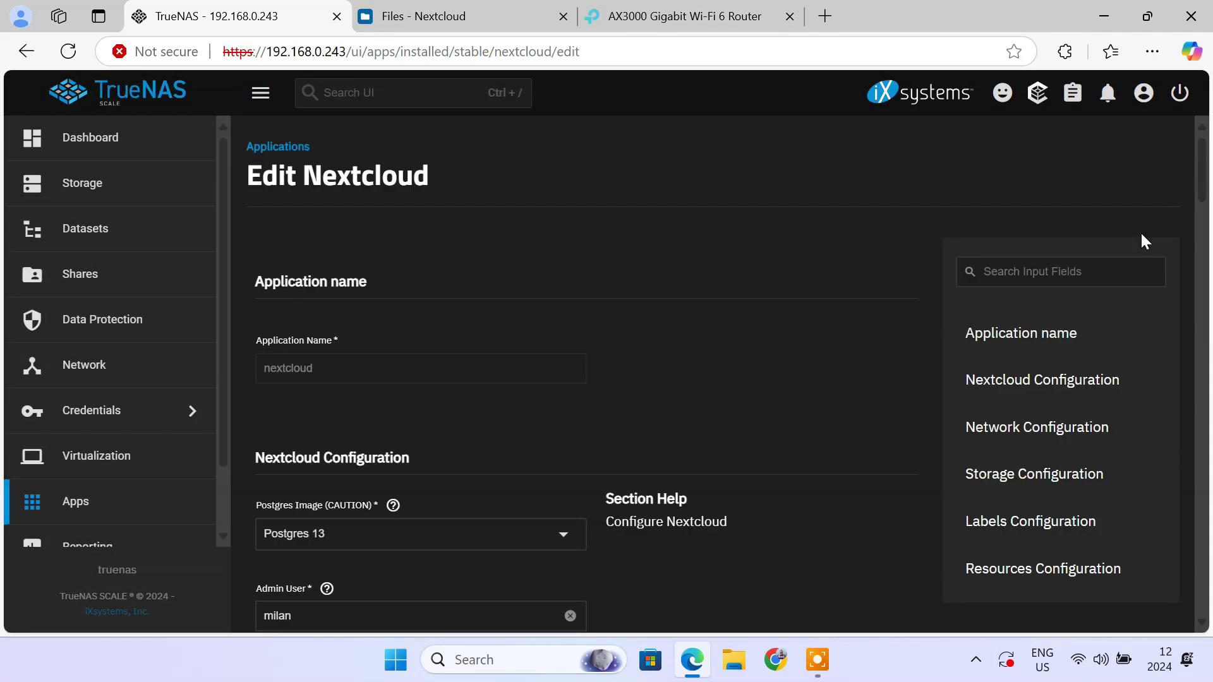
scroll(793, 427, "down", 5)
scroll(795, 430, "down", 4)
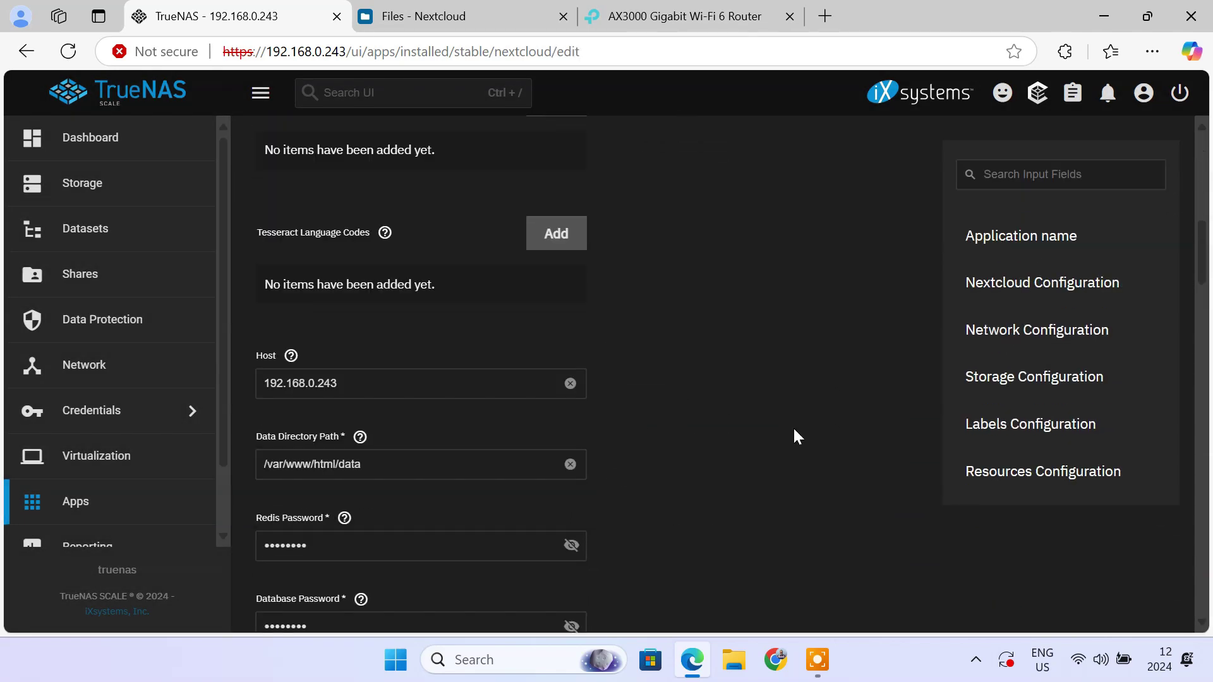
left_click_drag(344, 385, 259, 387)
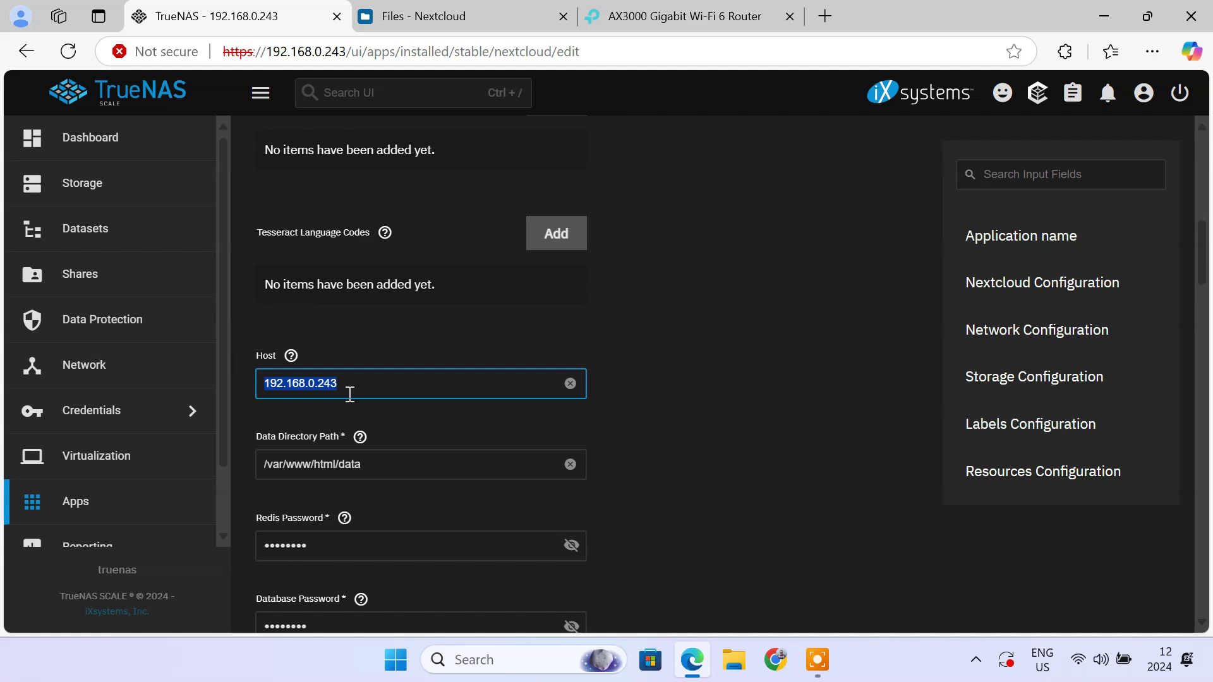
key("BackSpace")
key("ctrl+v")
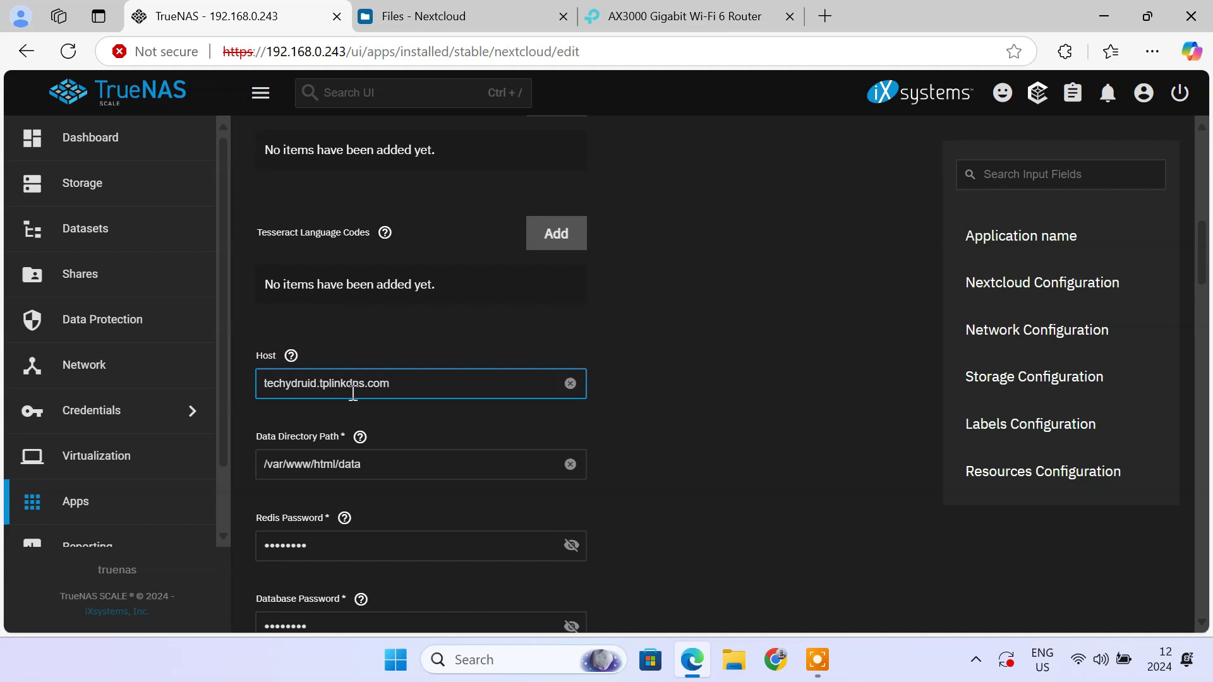
- Apply the Nextcloud update, reopen its details, and close the old Nextcloud and router tabs
scroll(680, 428, "down", 10)
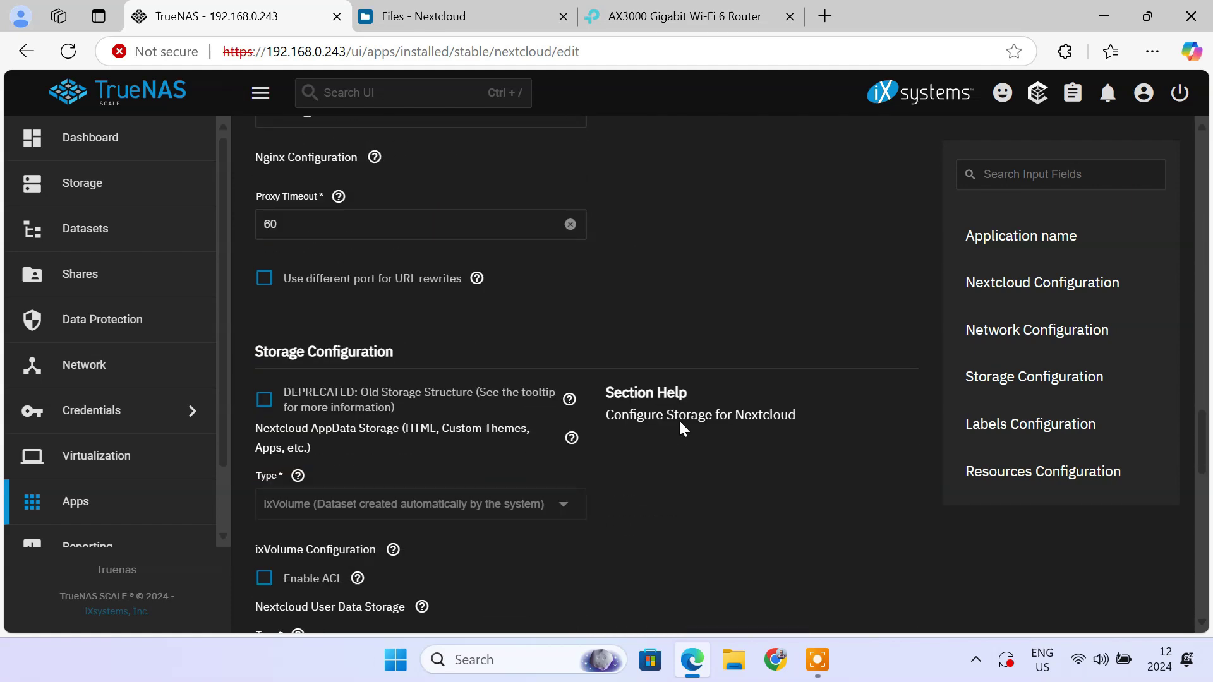
scroll(680, 422, "down", 15)
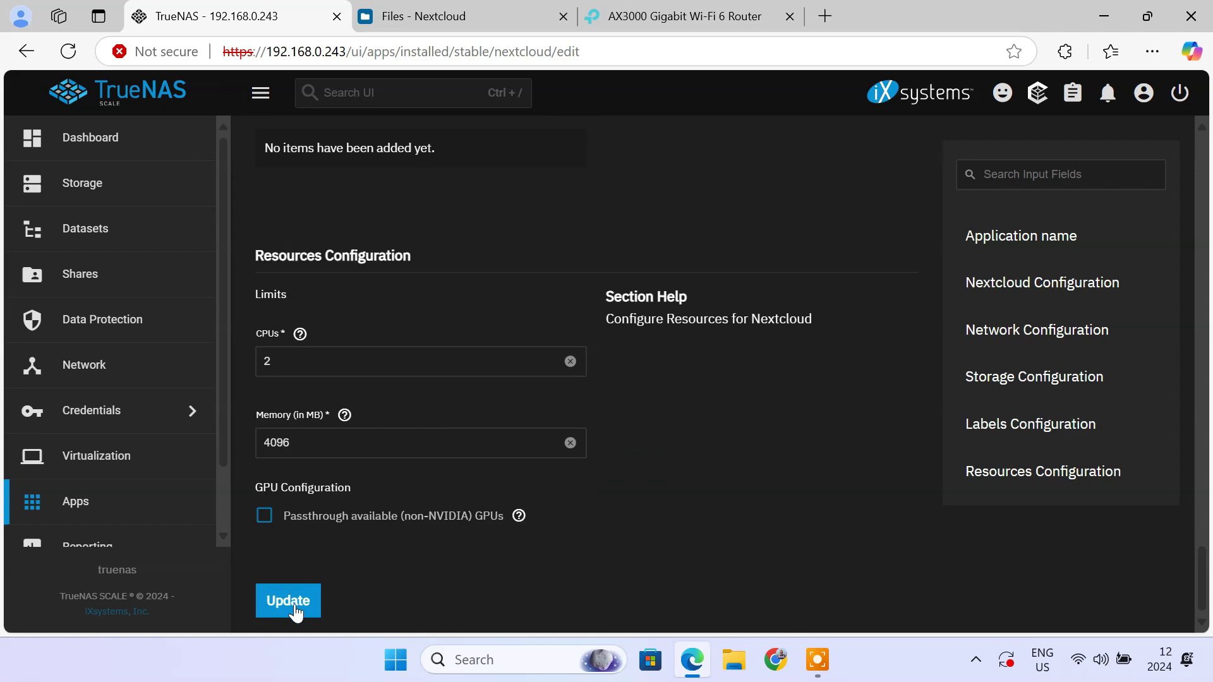
left_click(294, 605)
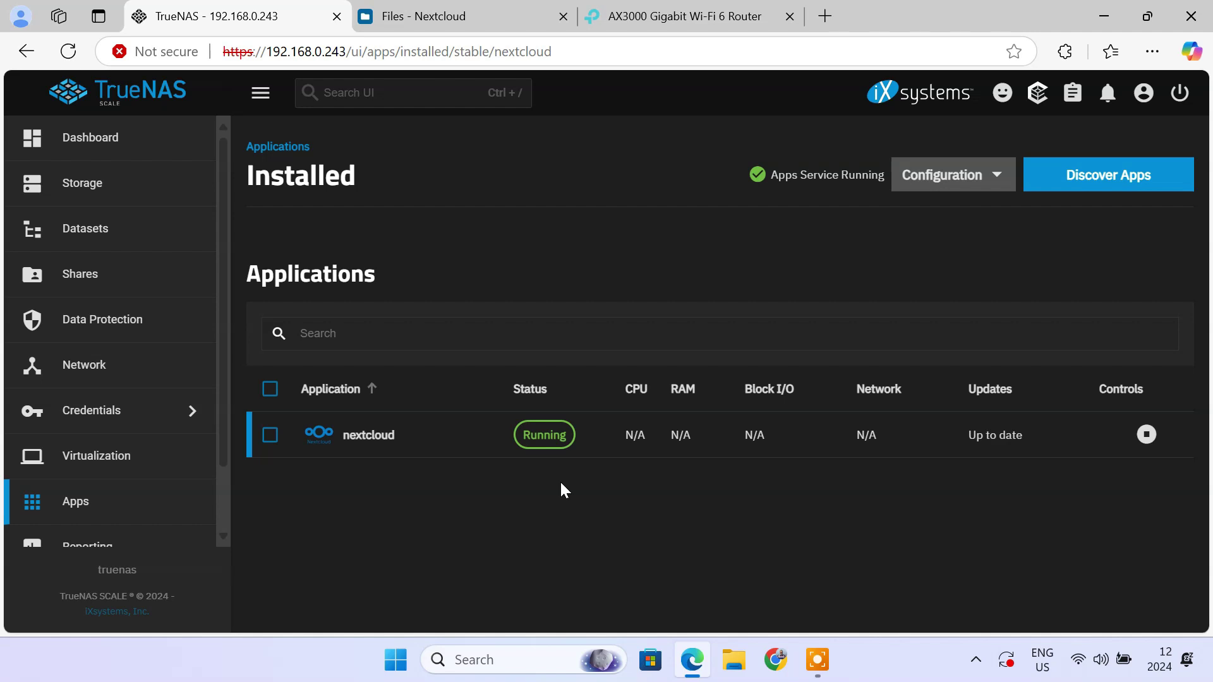
left_click(596, 445)
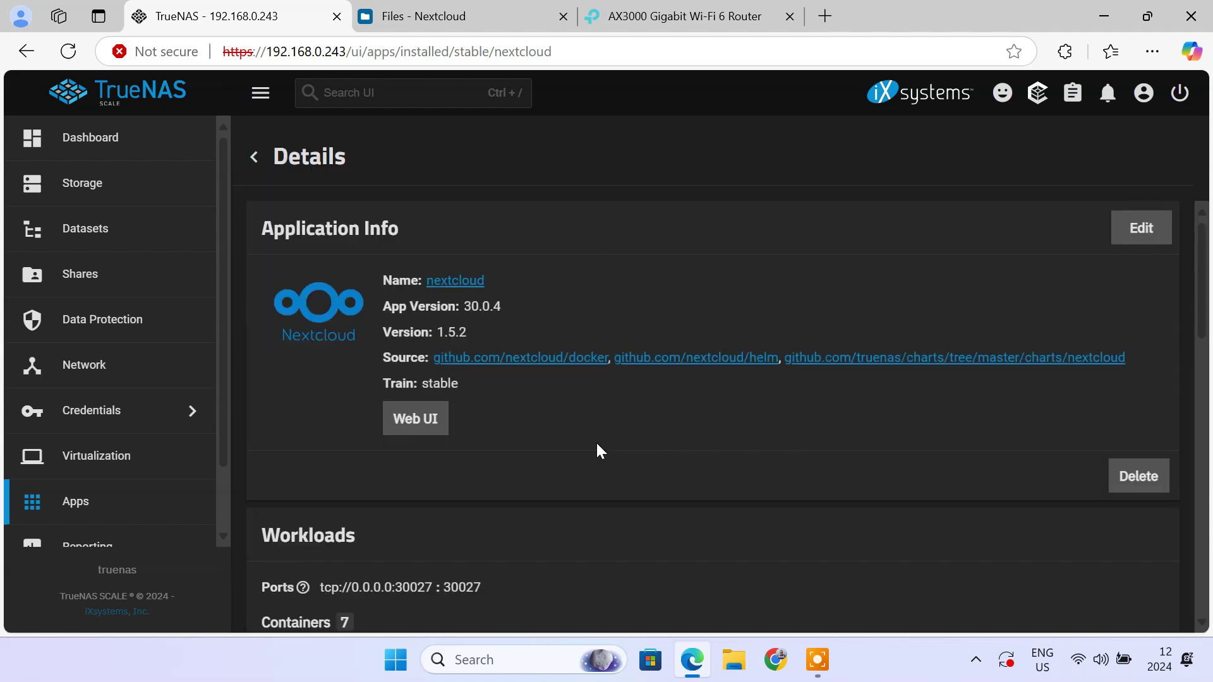
left_click(563, 22)
left_click(563, 21)
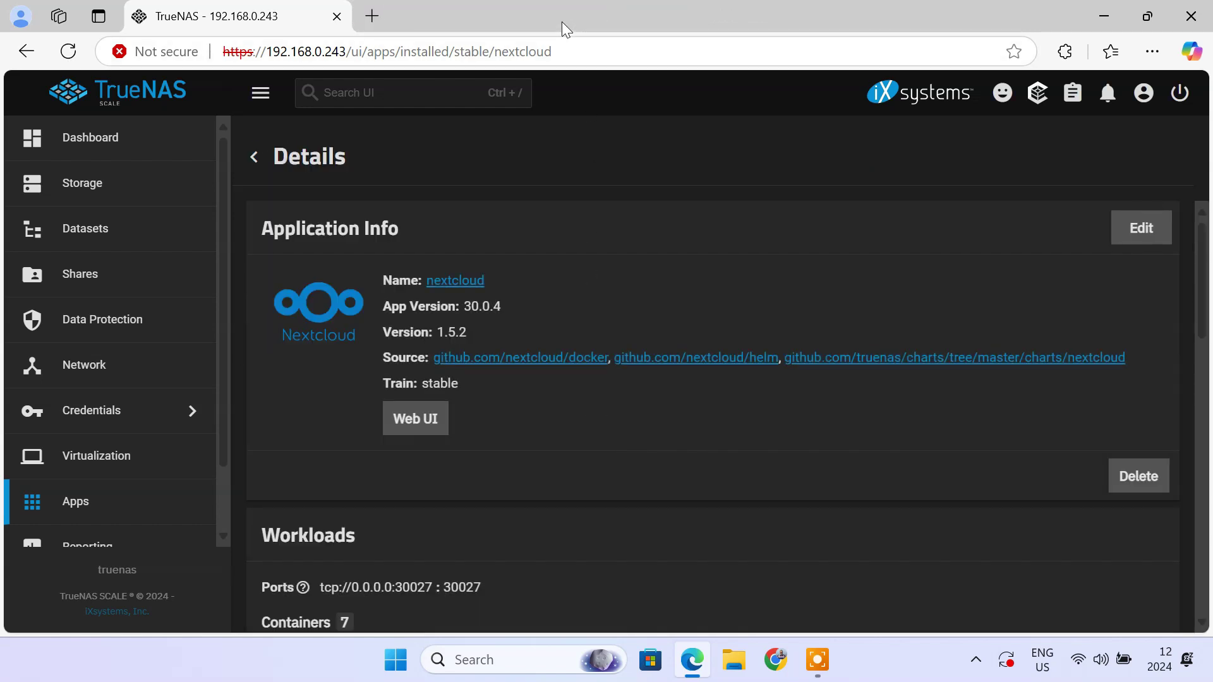
- Open the Nextcloud Web UI and proceed past the certificate warning to techydruid.tplinkdns.com:30027
left_click(425, 433)
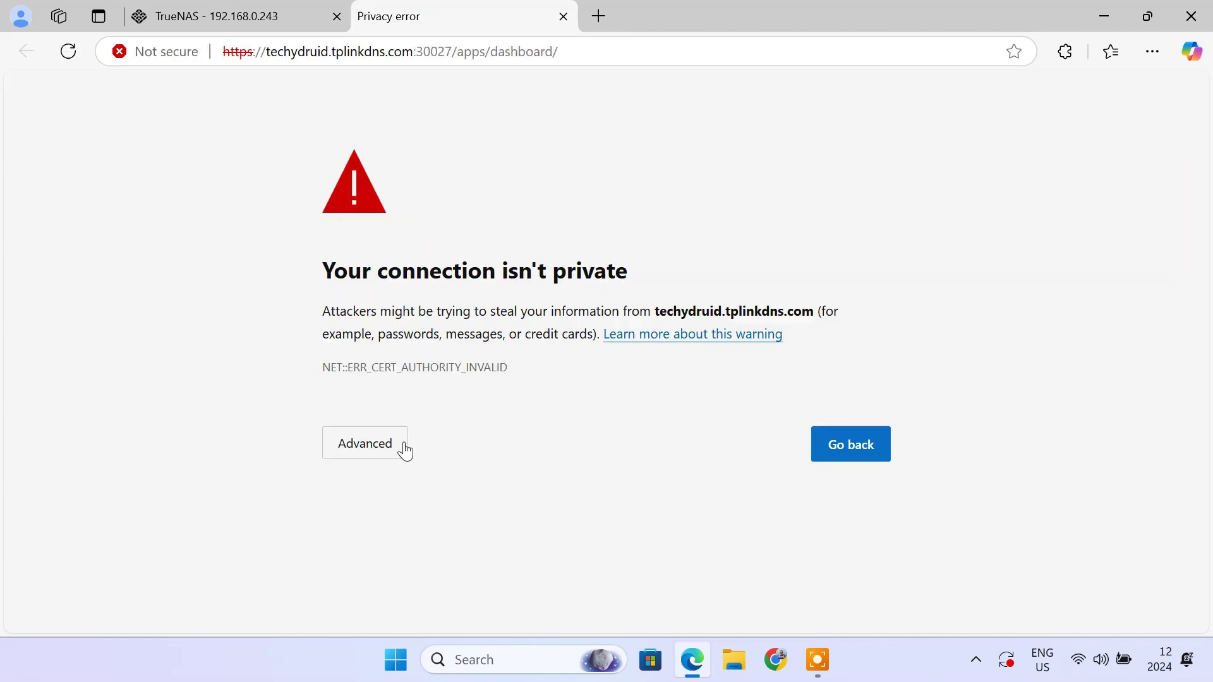
left_click(389, 455)
left_click(457, 594)
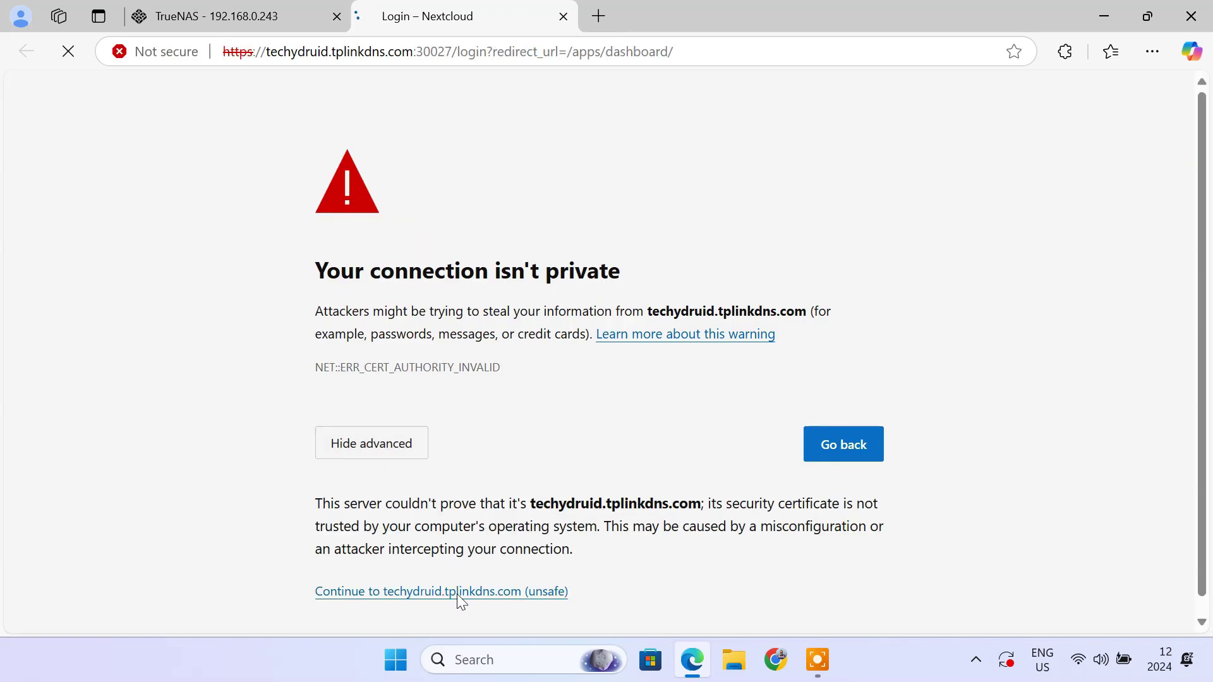
- Log in with the account's username and password, then open the Files page
type("milan")
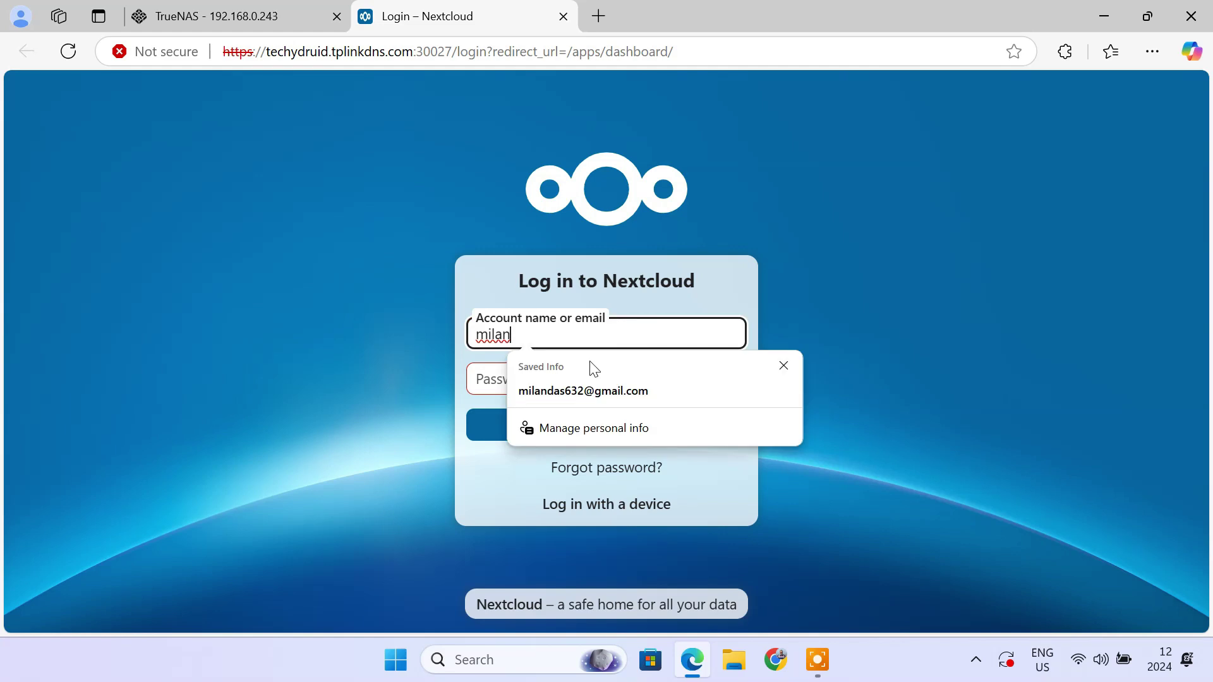
left_click(499, 384)
key("ctrl+v")
left_click(625, 426)
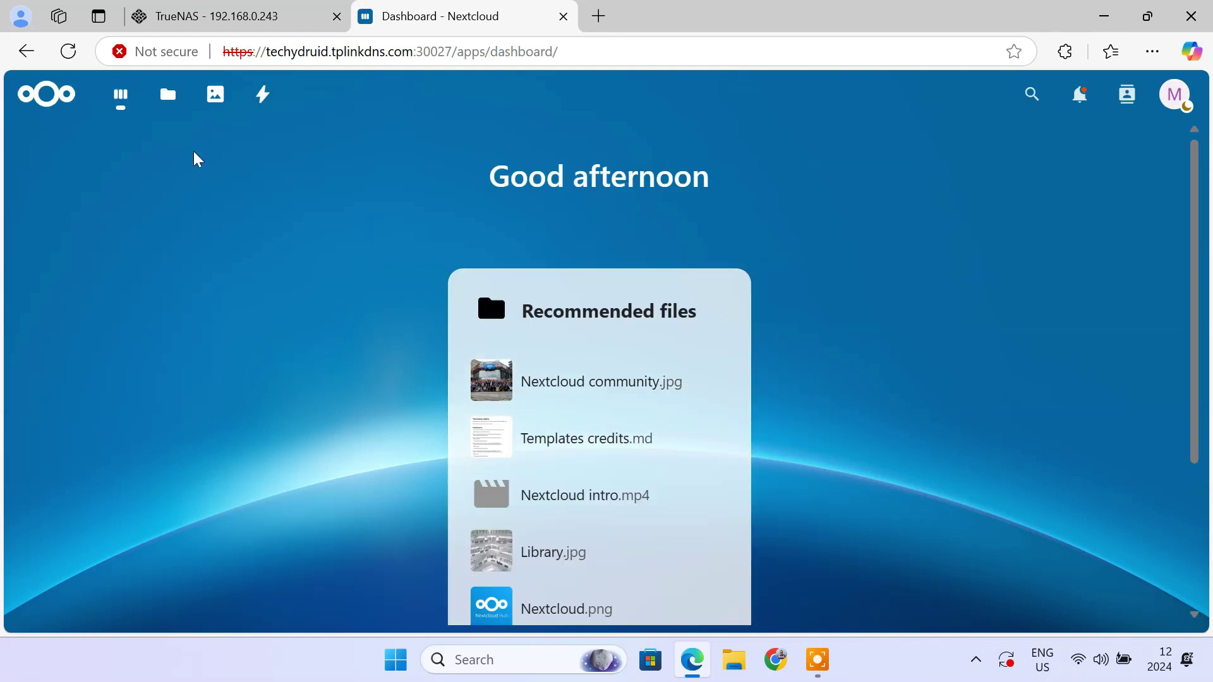
left_click(166, 108)
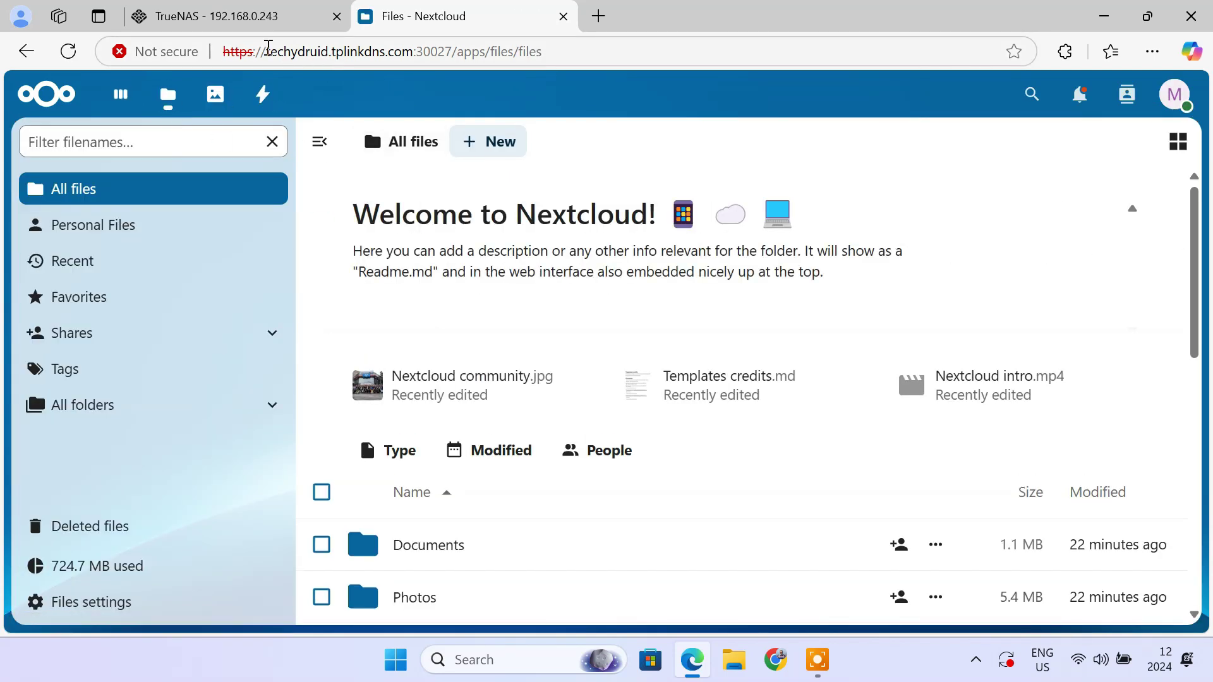
- Switch the laptop's Wi-Fi from TP-Link_1084 to OnePlus 10T and reload techydruid.tplinkdns.com:30027
left_click_drag(268, 48, 435, 52)
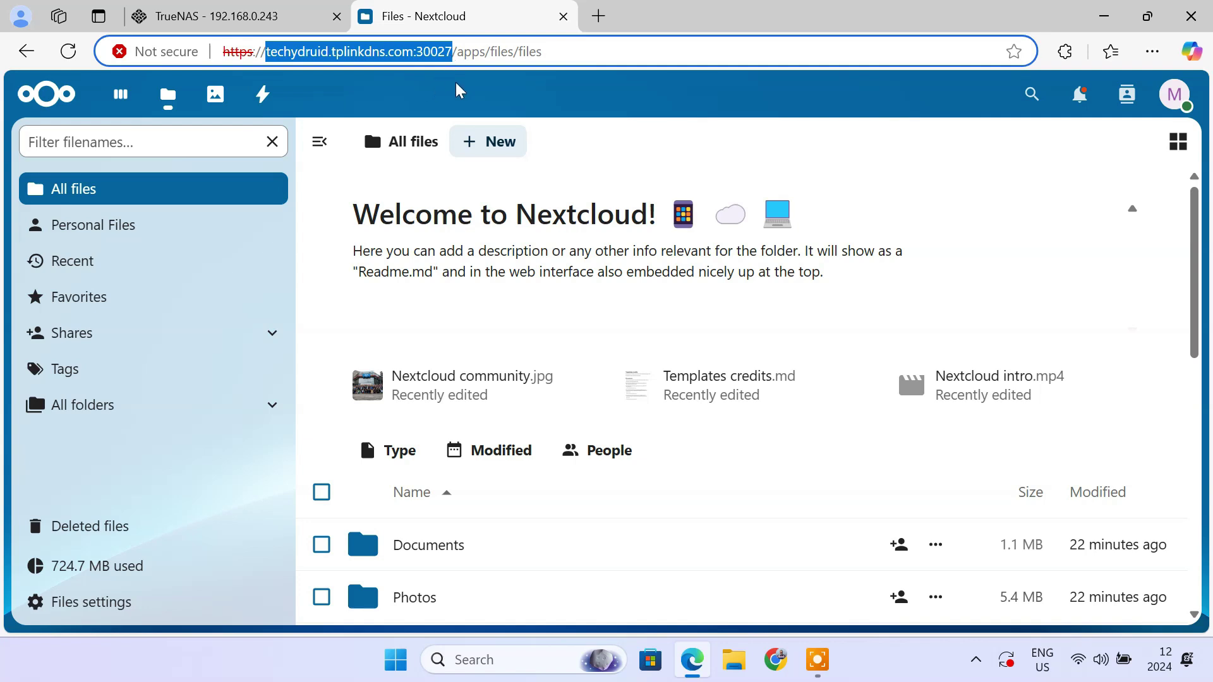
left_click(1081, 664)
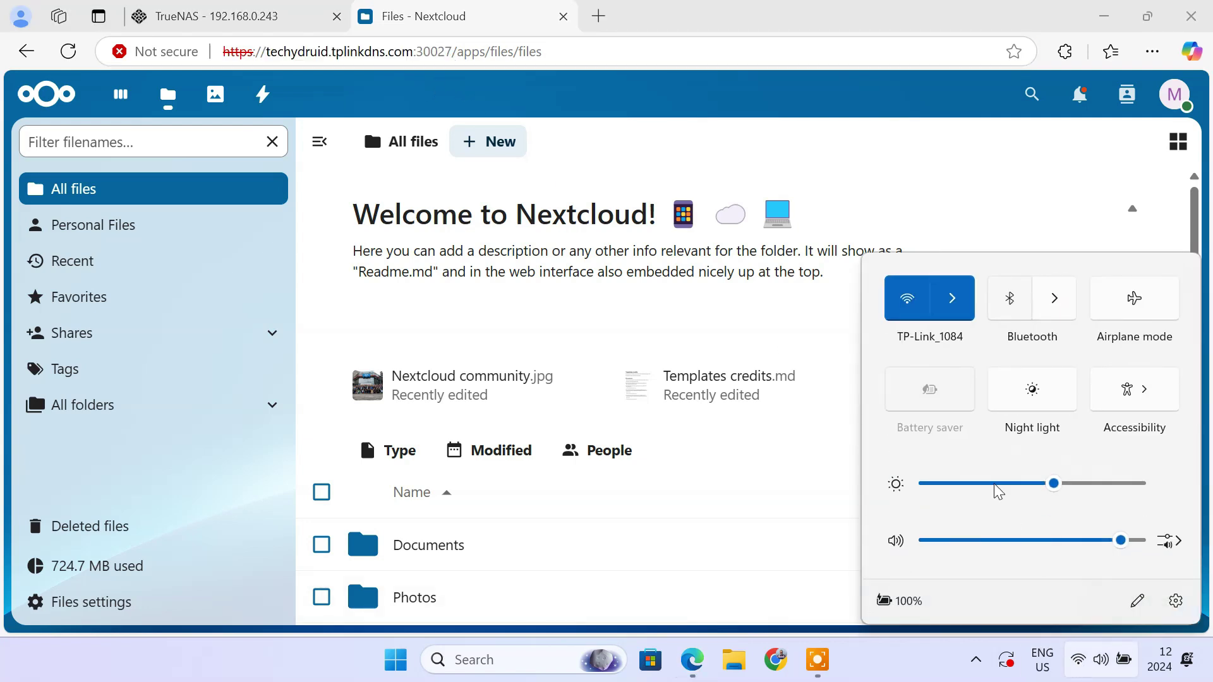
left_click(952, 309)
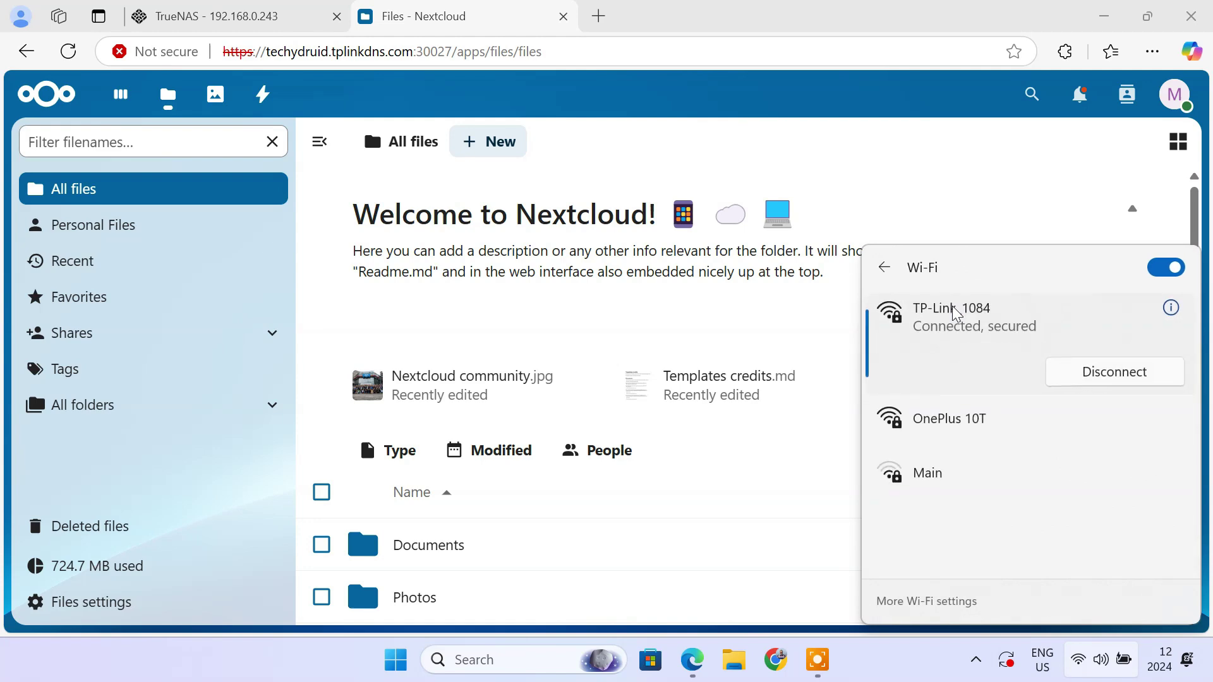
left_click(962, 441)
left_click(1111, 460)
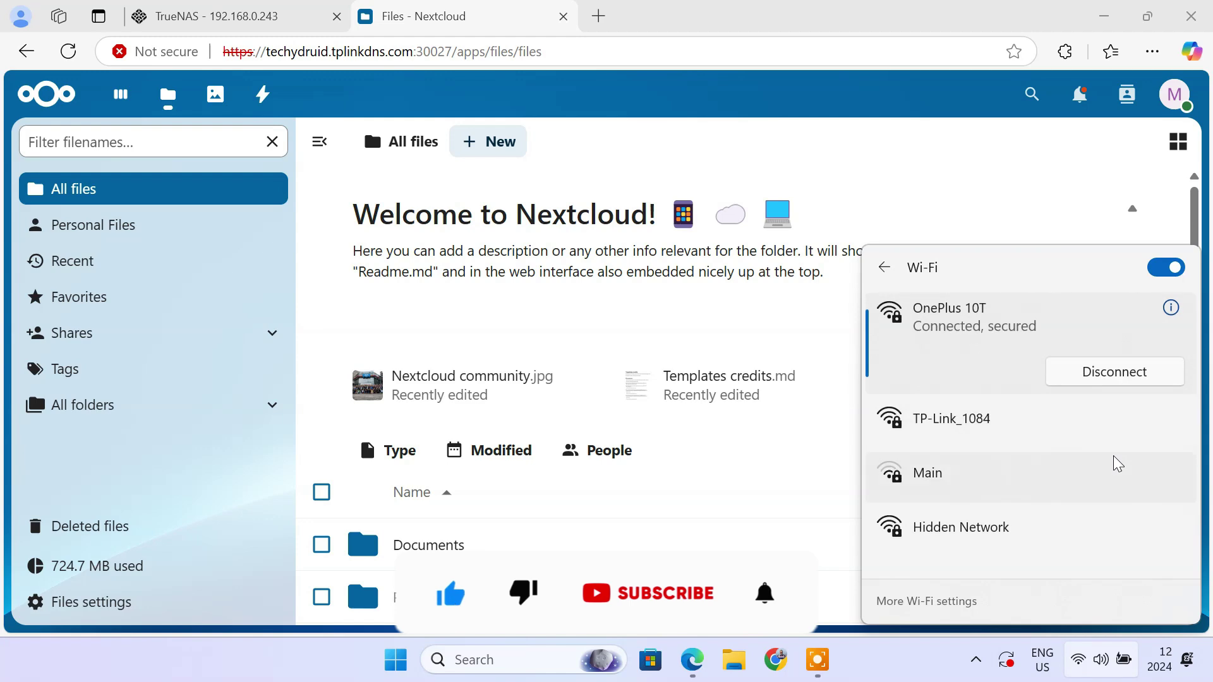
left_click(700, 321)
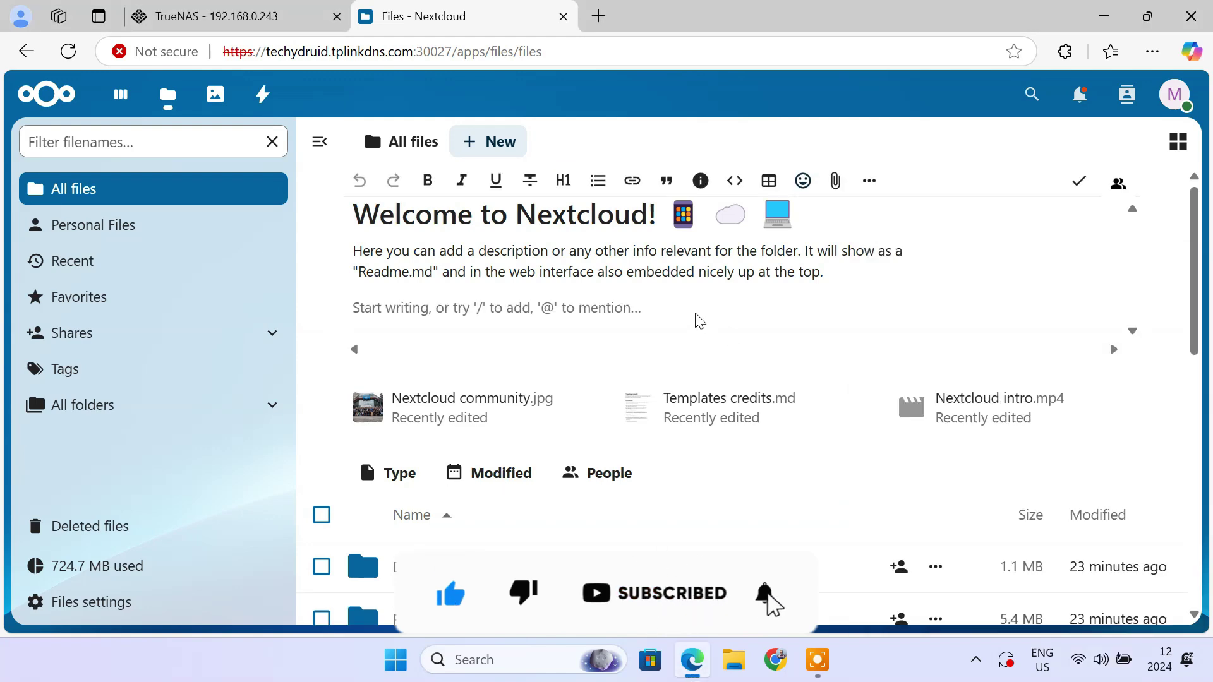
left_click(68, 53)
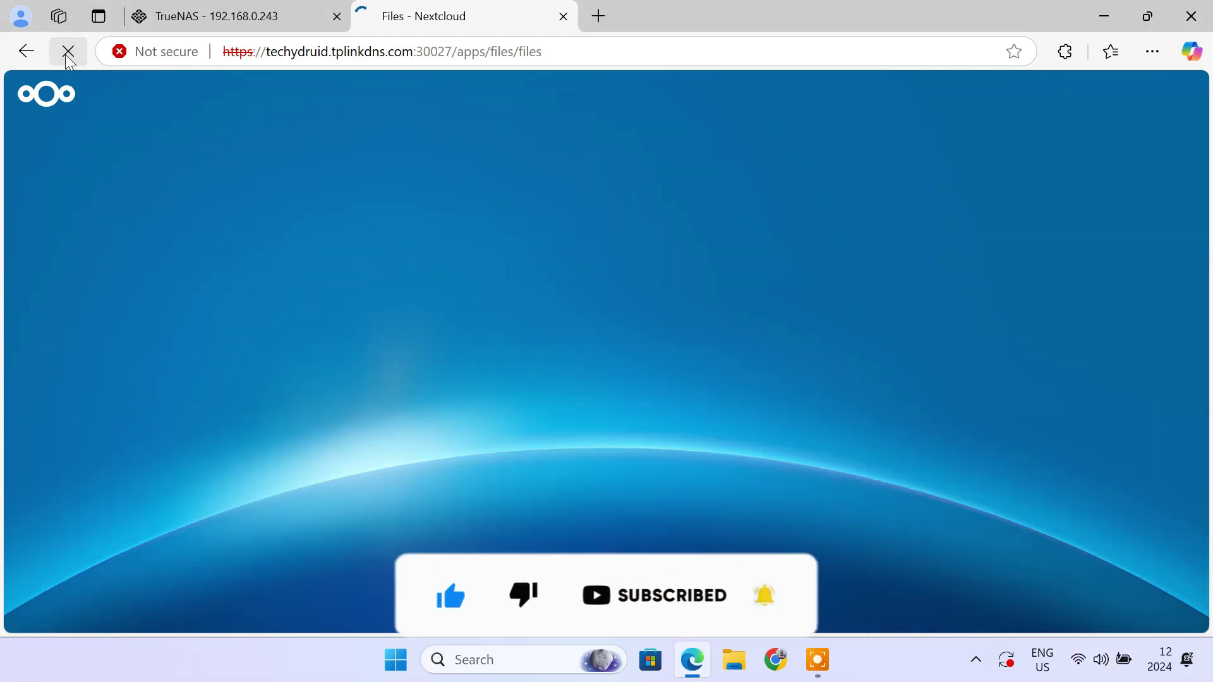